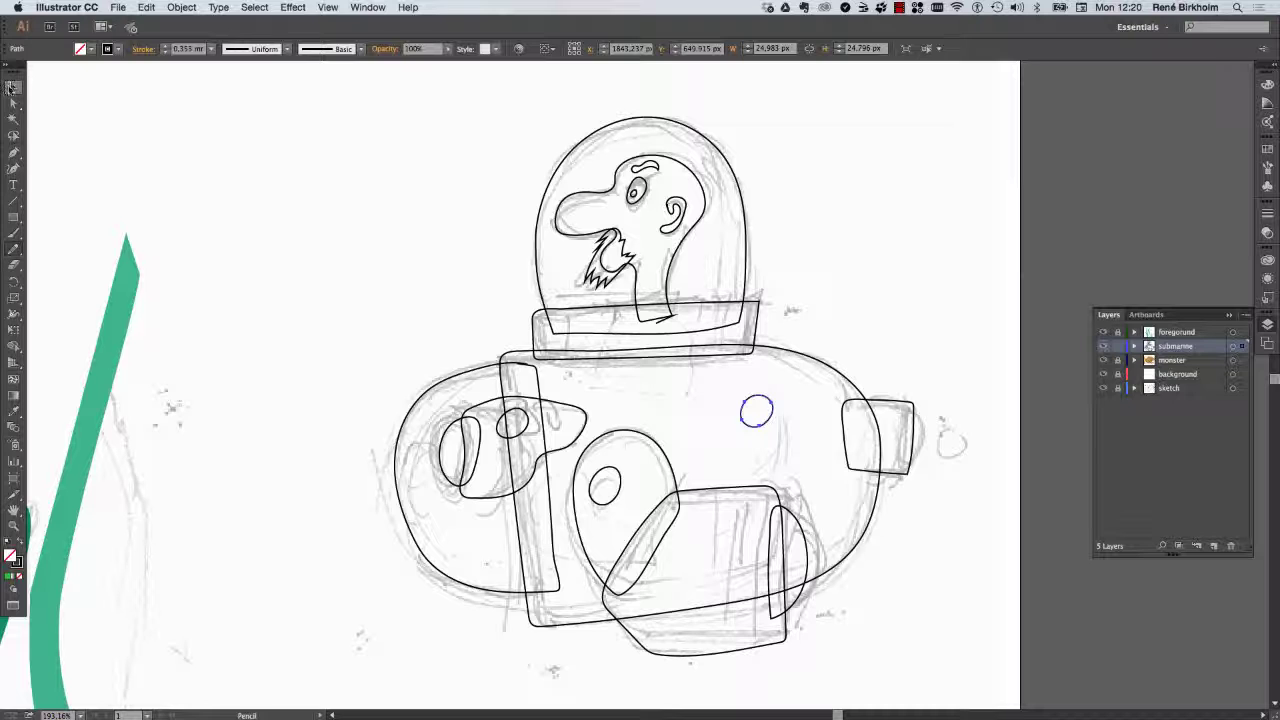
# - Select the pilot's head outline and show the Swatches panel in the right-hand dock
pyautogui.click(13, 86)
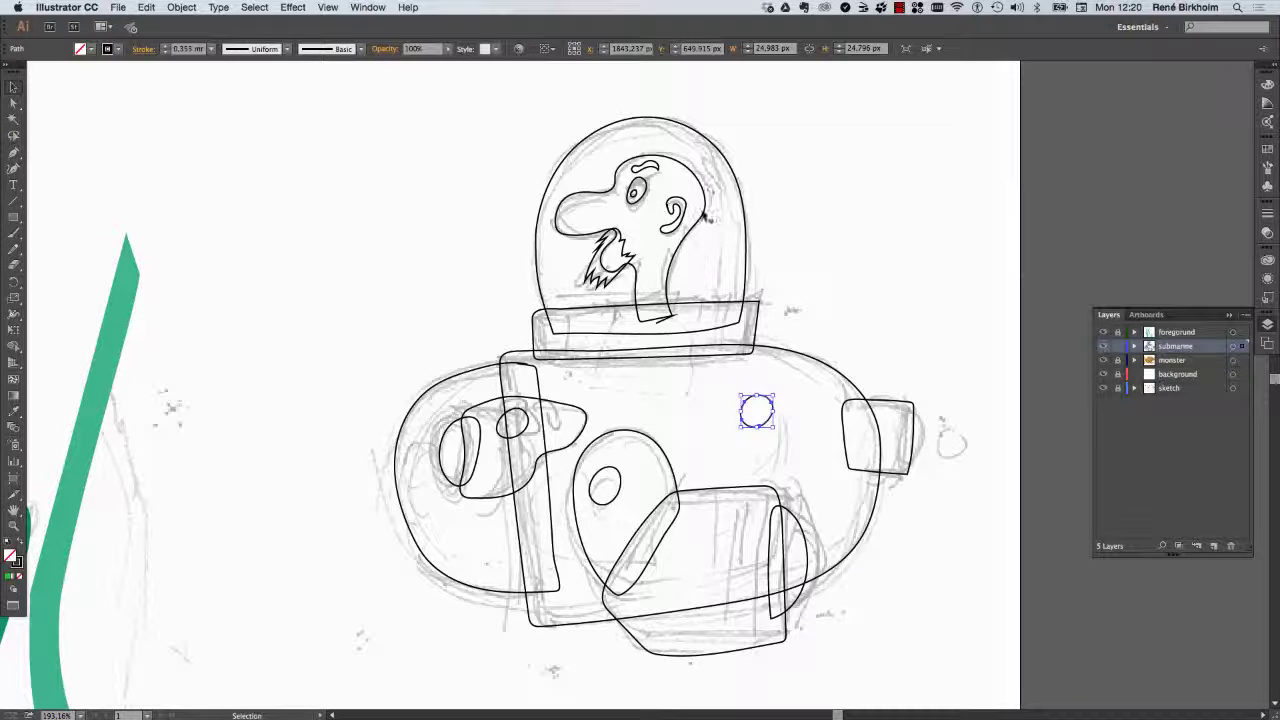
pyautogui.click(700, 213)
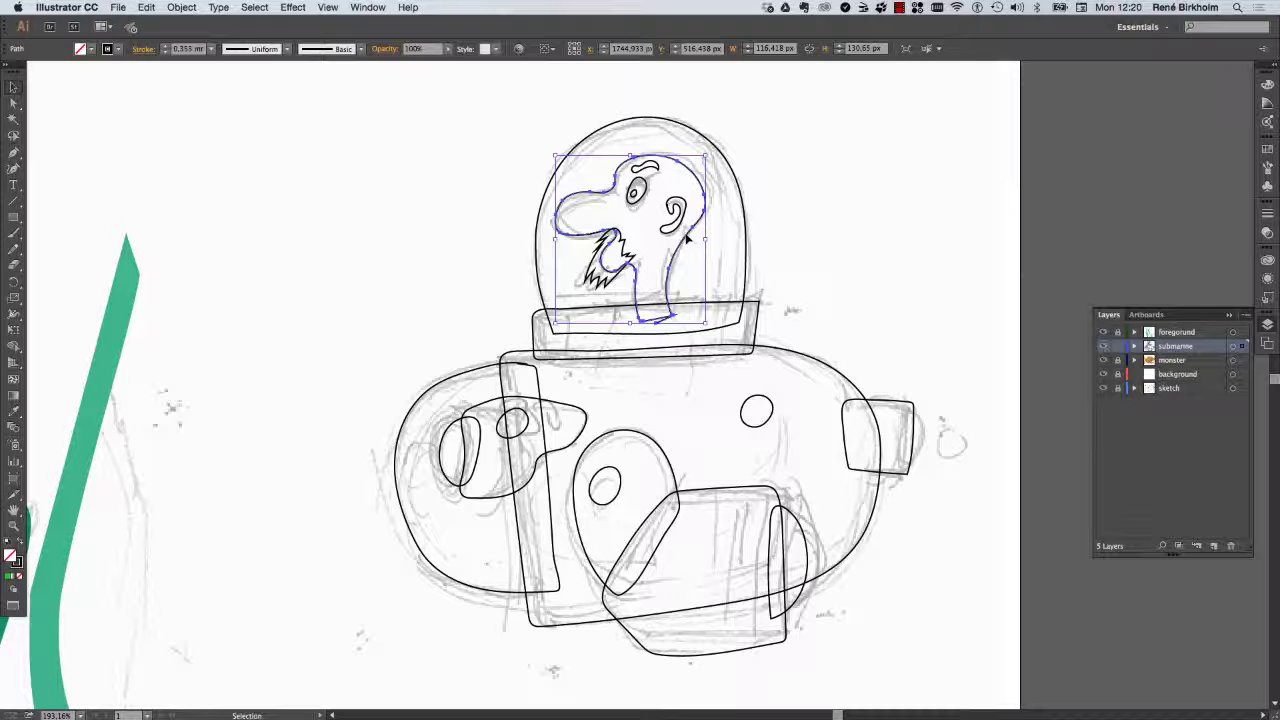
pyautogui.click(1267, 149)
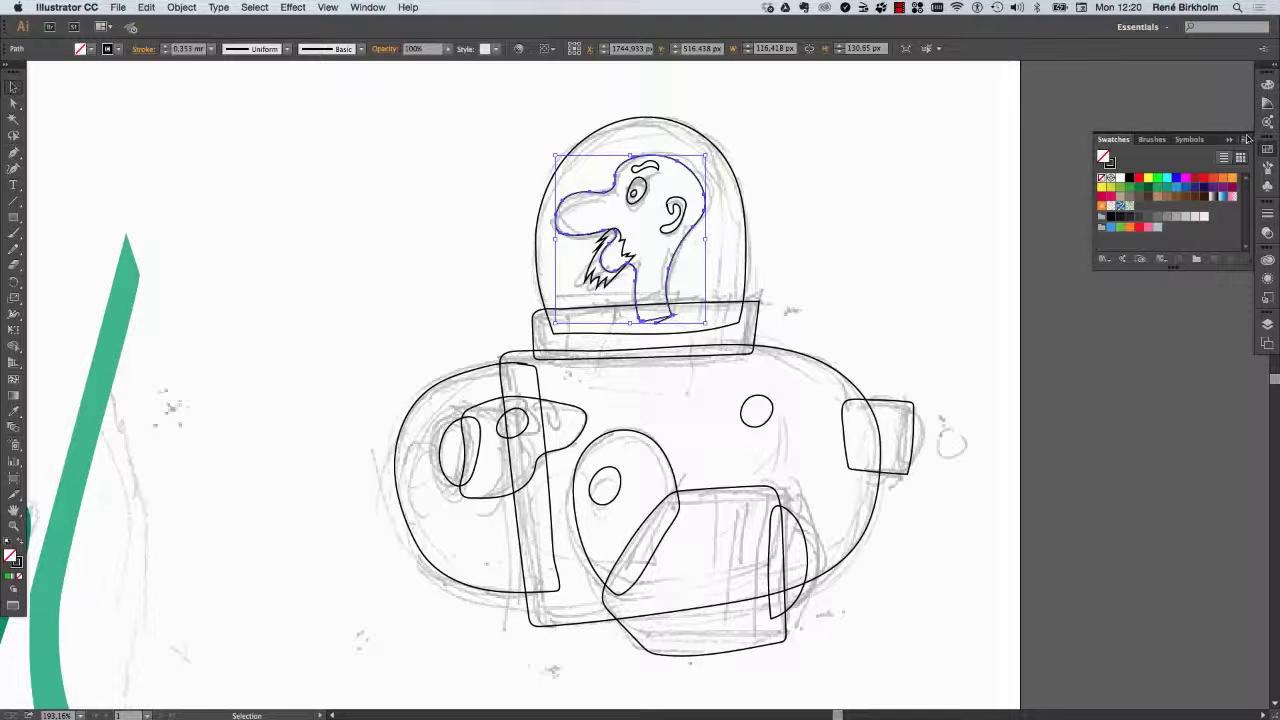
# - Open the Web swatch library, dock it beside Swatches and enlarge it to show every colour
pyautogui.click(1246, 140)
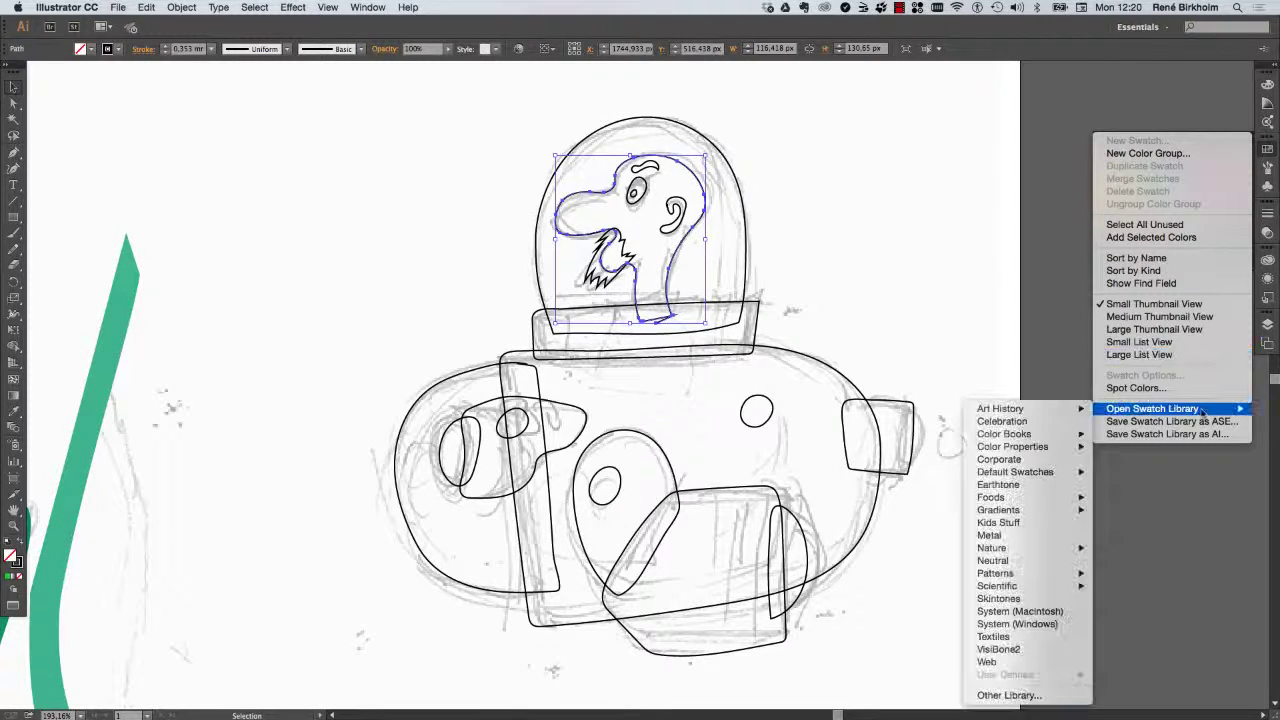
pyautogui.moveTo(1152, 408)
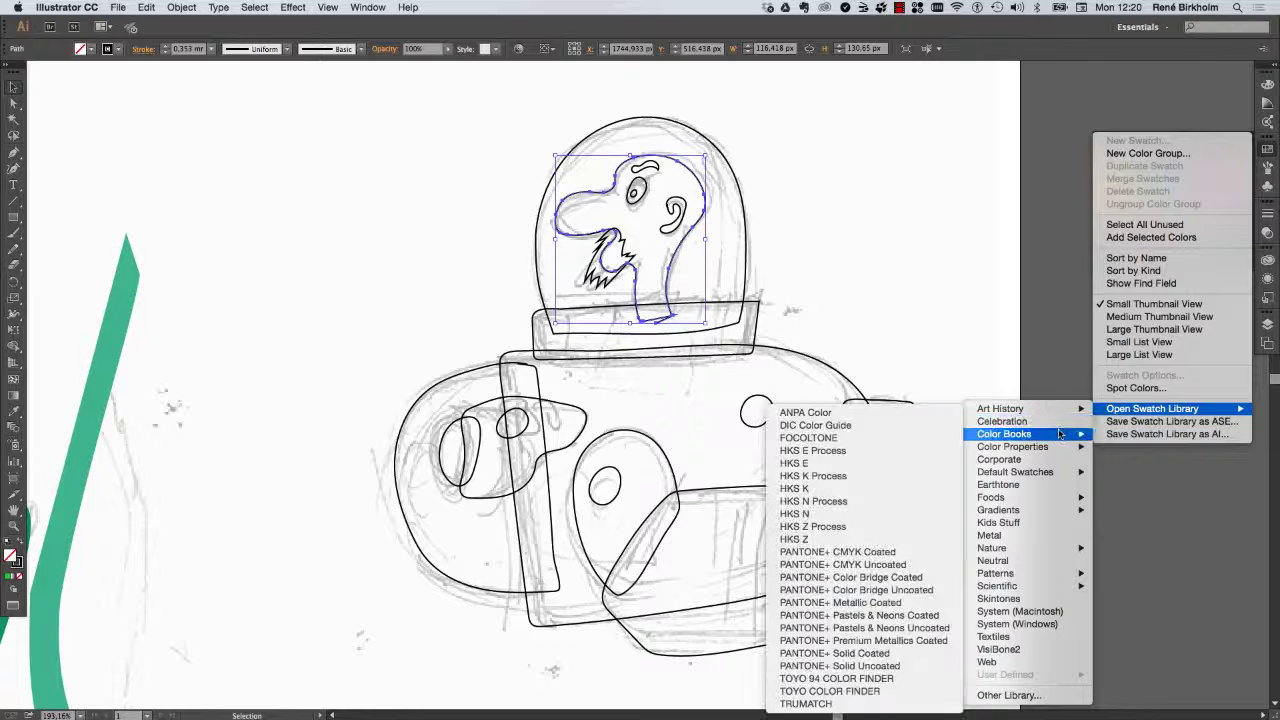
pyautogui.click(1000, 660)
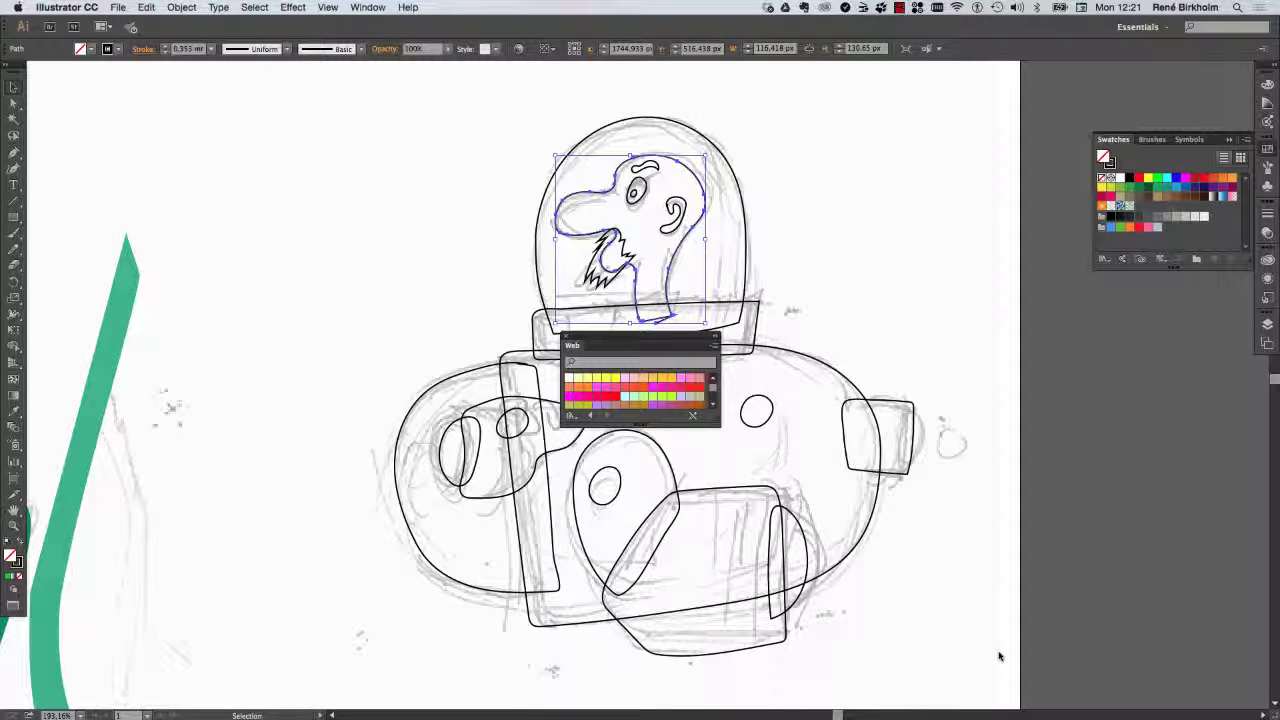
pyautogui.moveTo(688, 343)
pyautogui.mouseDown()
pyautogui.moveTo(840, 275)
pyautogui.moveTo(1020, 104)
pyautogui.mouseUp()
pyautogui.moveTo(1044, 190)
pyautogui.mouseDown()
pyautogui.moveTo(1064, 277)
pyautogui.moveTo(1040, 286)
pyautogui.mouseUp()
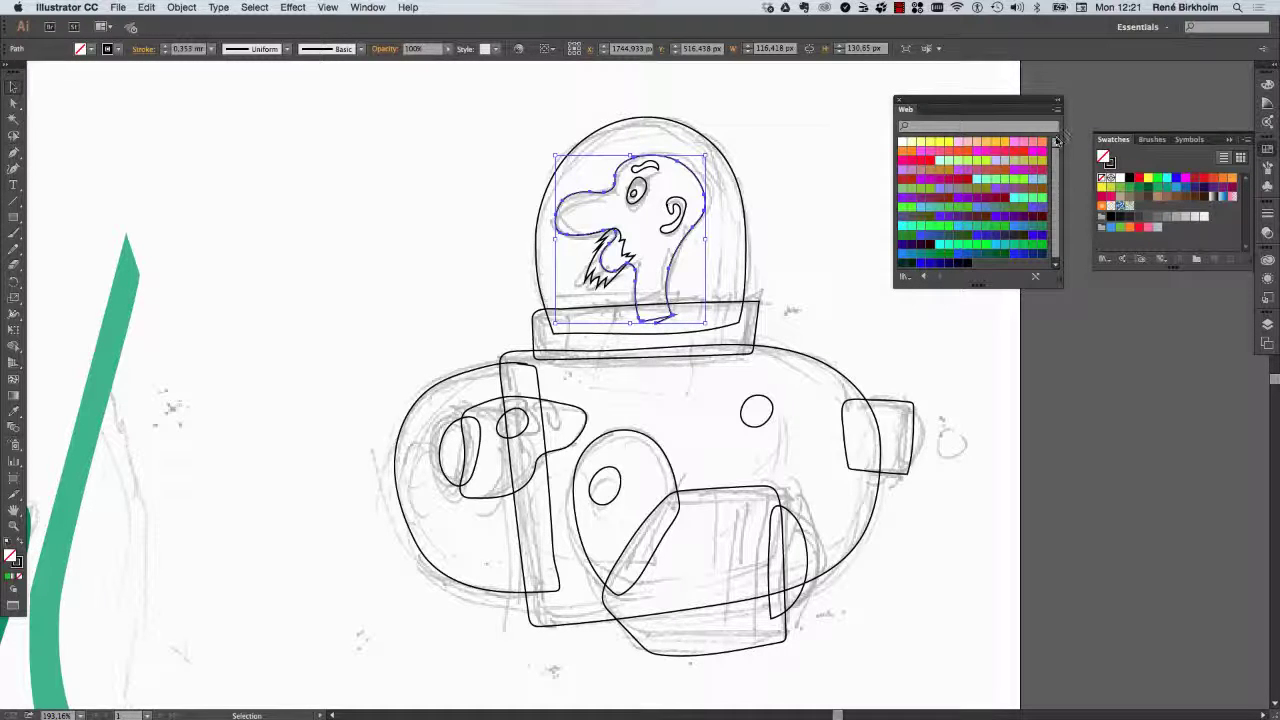
# - Fill the pilot's head peach, the beard light blue and the brow wrinkle light cyan
pyautogui.click(977, 141)
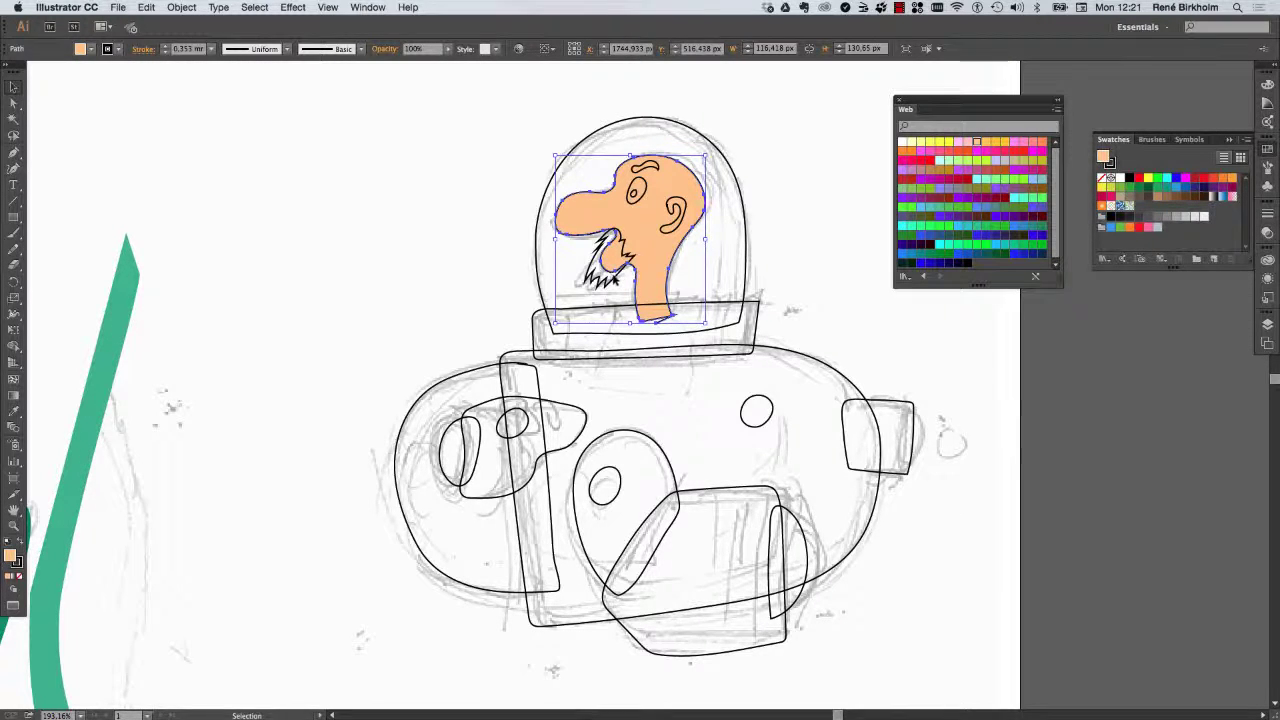
pyautogui.click(615, 280)
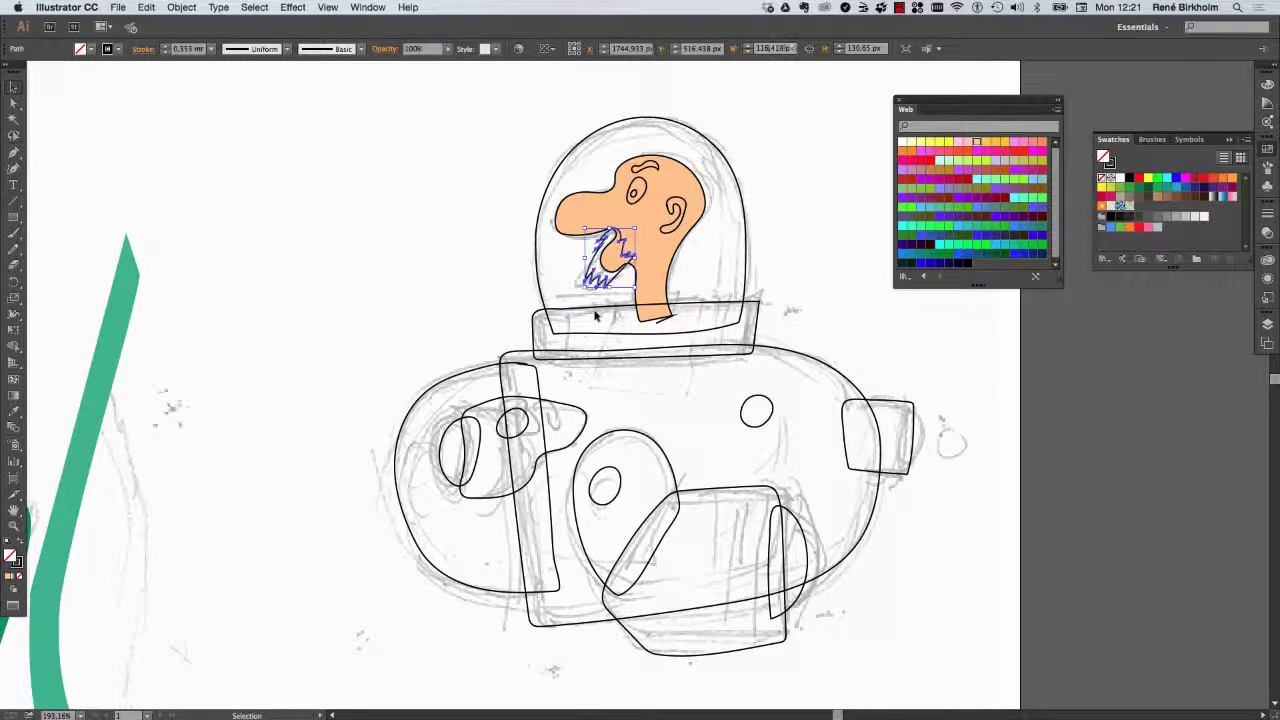
pyautogui.click(1013, 200)
pyautogui.click(652, 170)
pyautogui.click(652, 168)
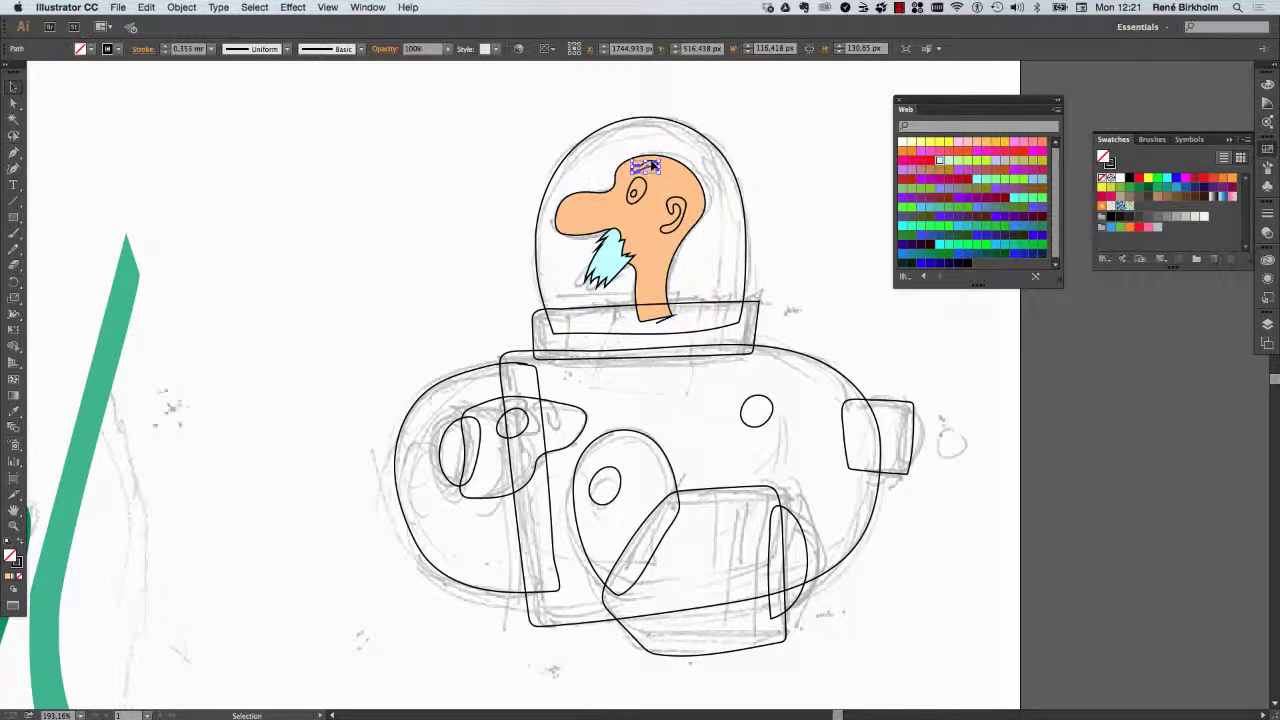
pyautogui.click(1008, 175)
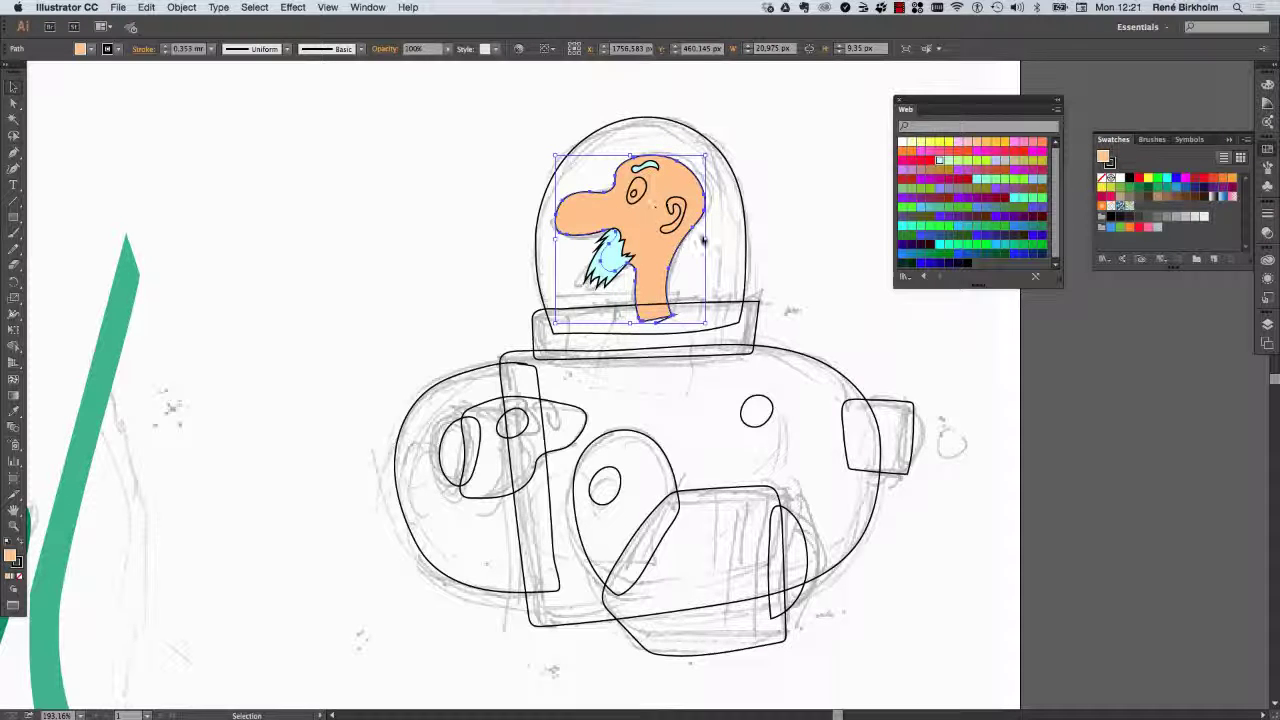
# - Fill the eye light cyan and give the ear the head's peach using the Eyedropper
pyautogui.click(638, 192)
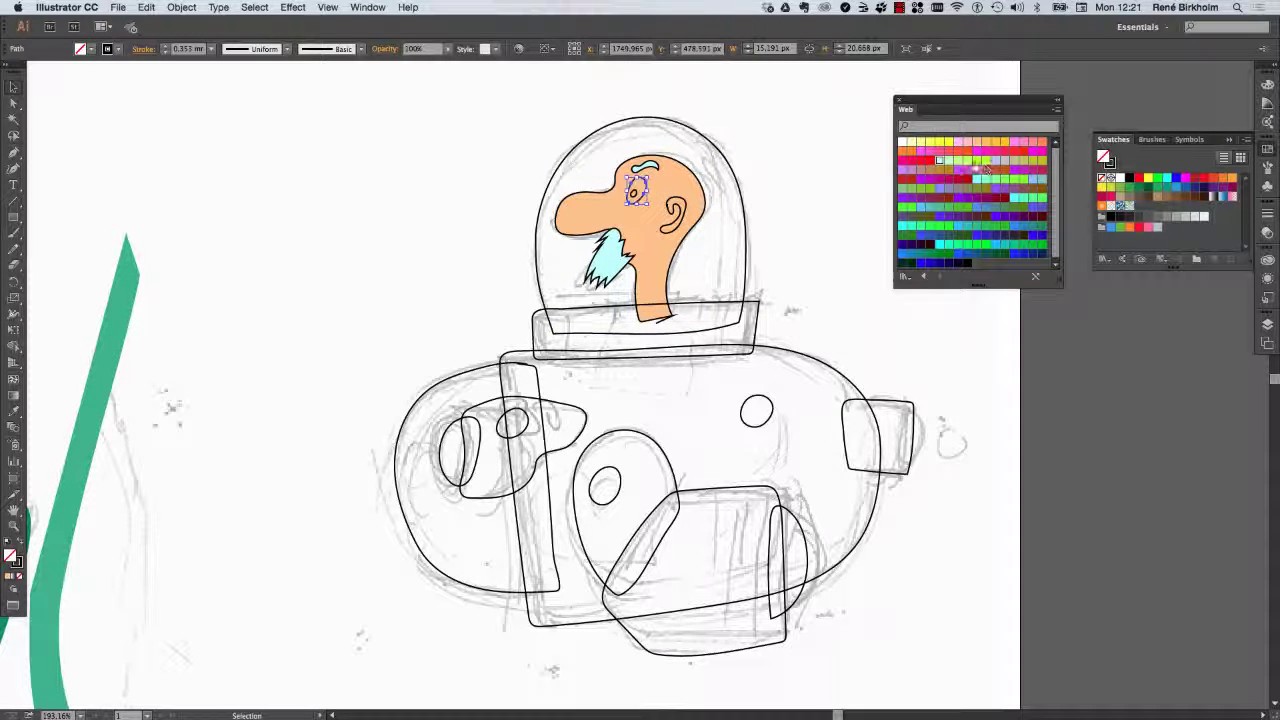
pyautogui.click(940, 160)
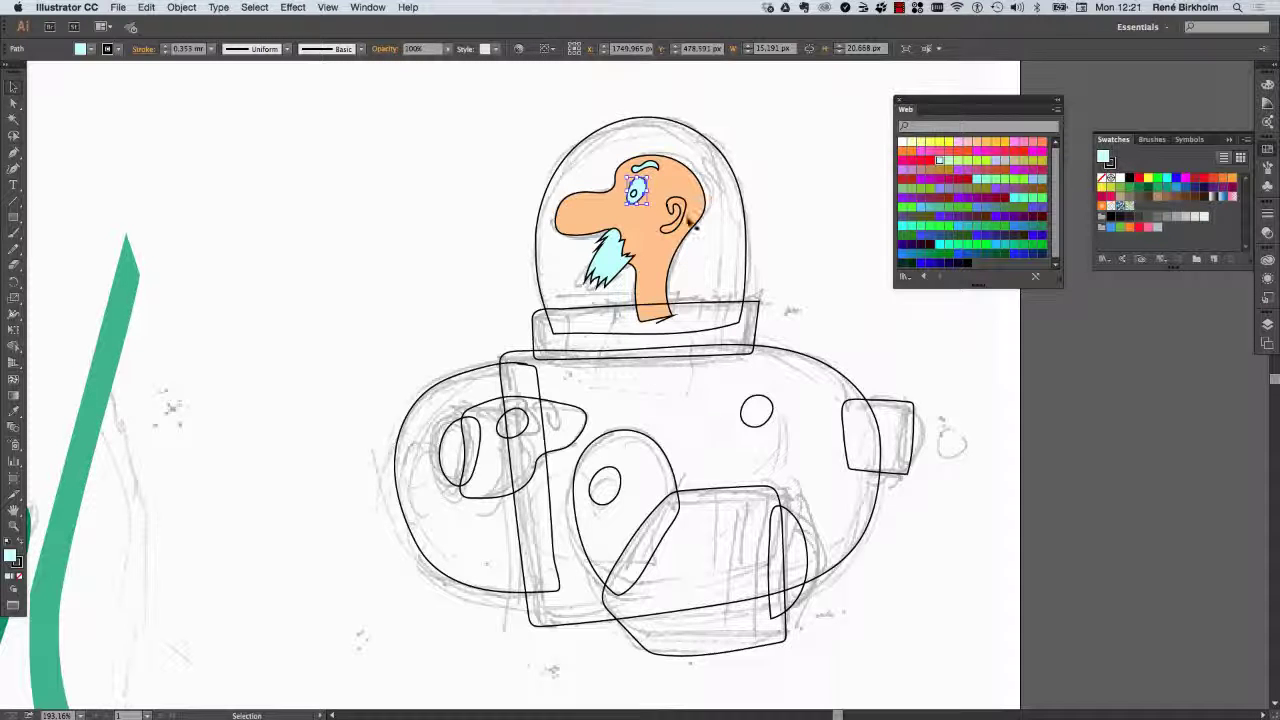
pyautogui.click(680, 228)
pyautogui.click(760, 176)
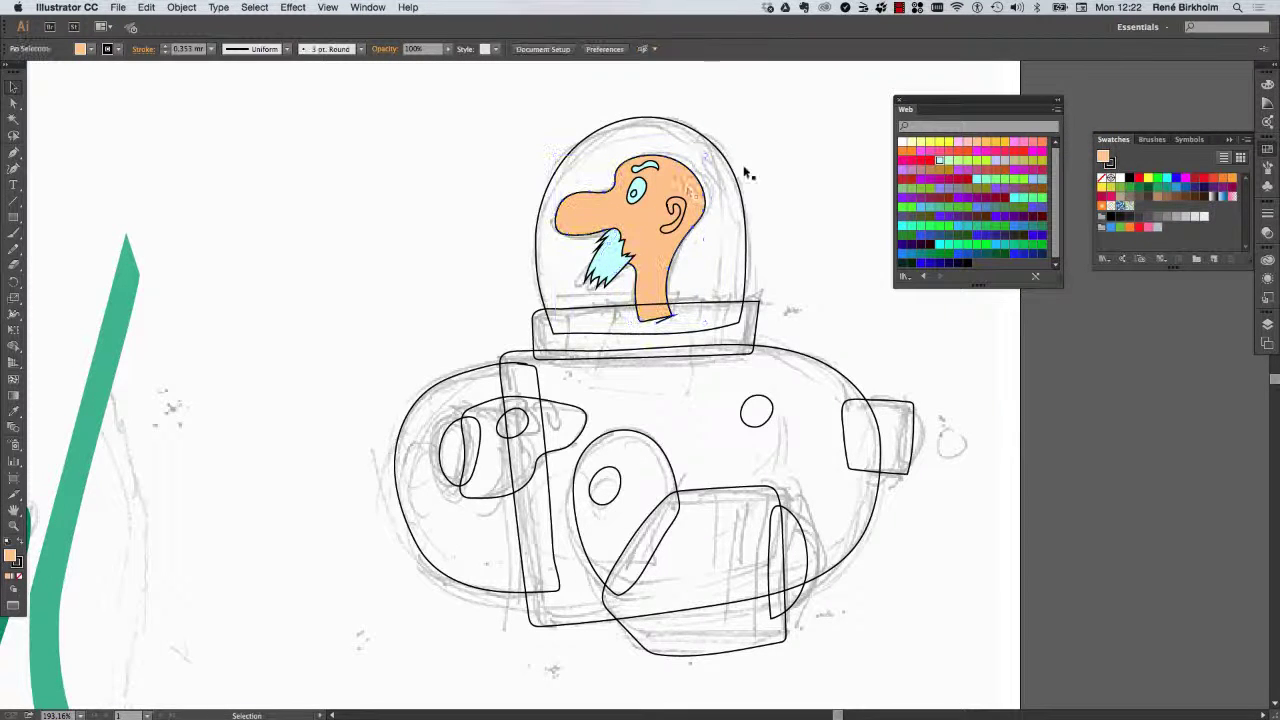
pyautogui.click(676, 208)
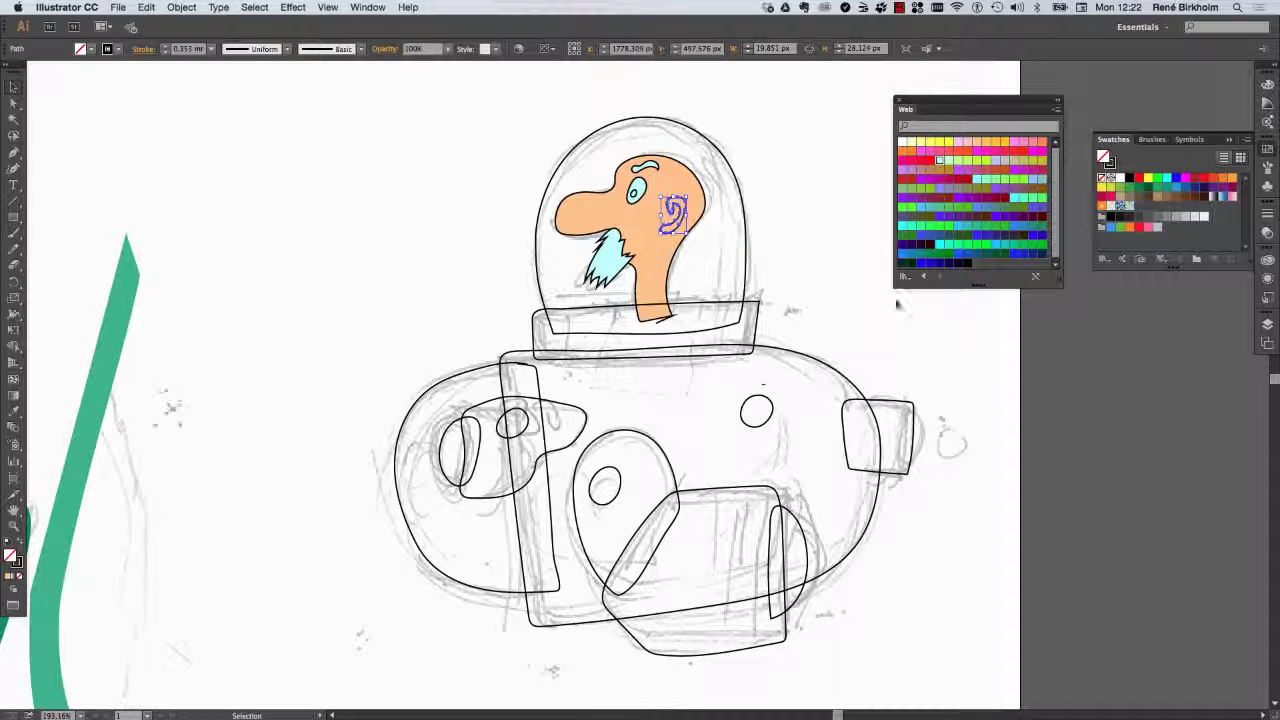
pyautogui.click(1024, 160)
pyautogui.press('i')
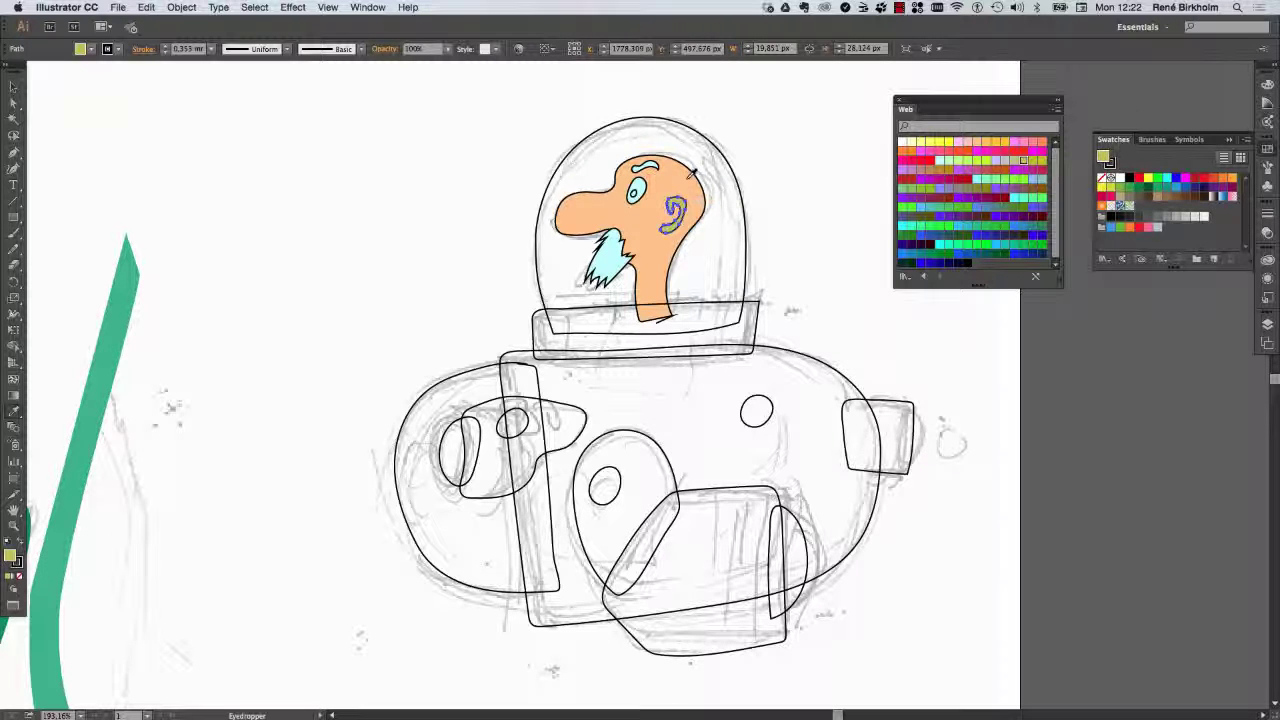
pyautogui.click(694, 171)
# - Change the ear's fill to the slightly darker orange F2B57E in the Color Picker
pyautogui.doubleClick(10, 556)
pyautogui.click(214, 296)
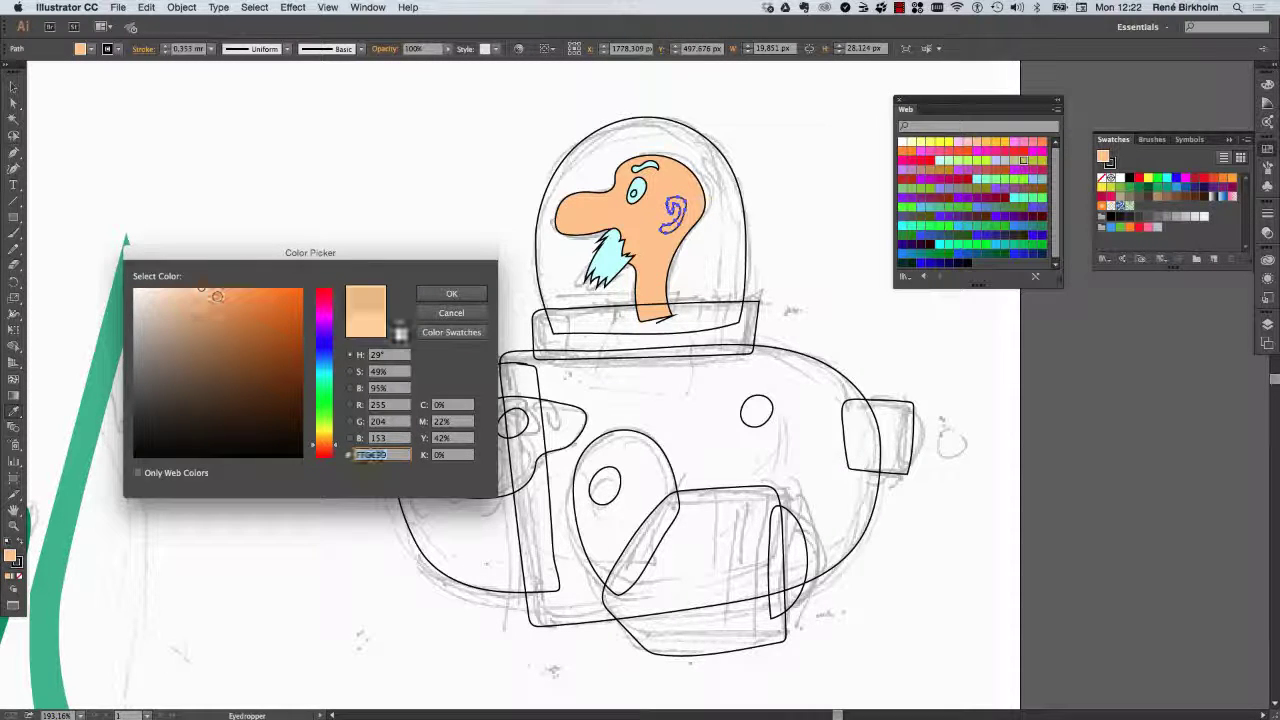
pyautogui.press('Return')
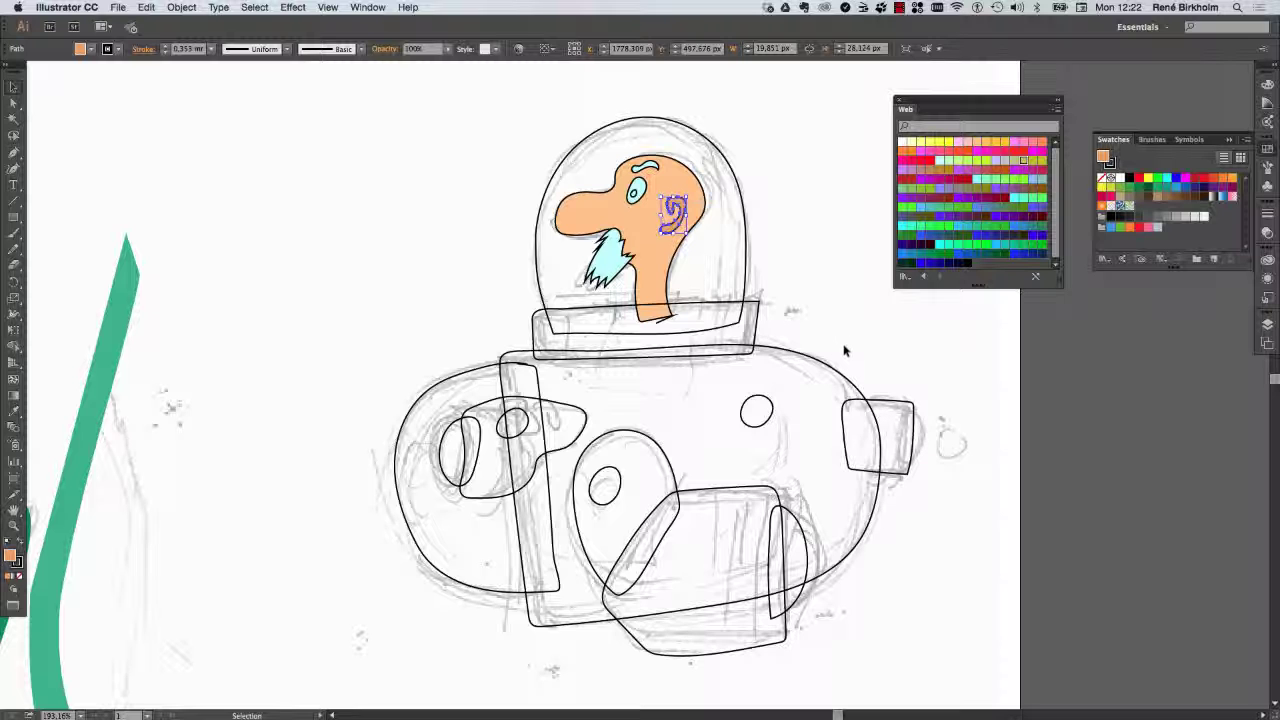
# - Fill the helmet collar light blue, then eyedrop its fill and outline onto all submarine body paths
pyautogui.click(757, 322)
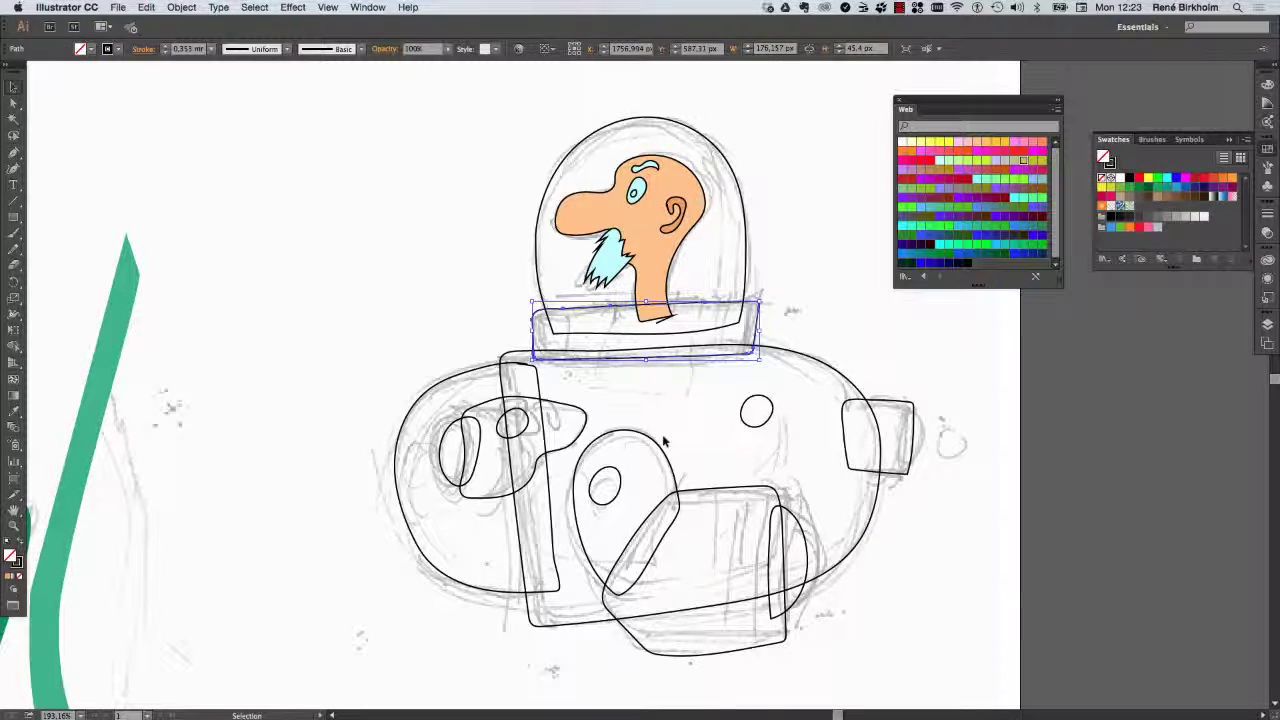
pyautogui.click(1032, 179)
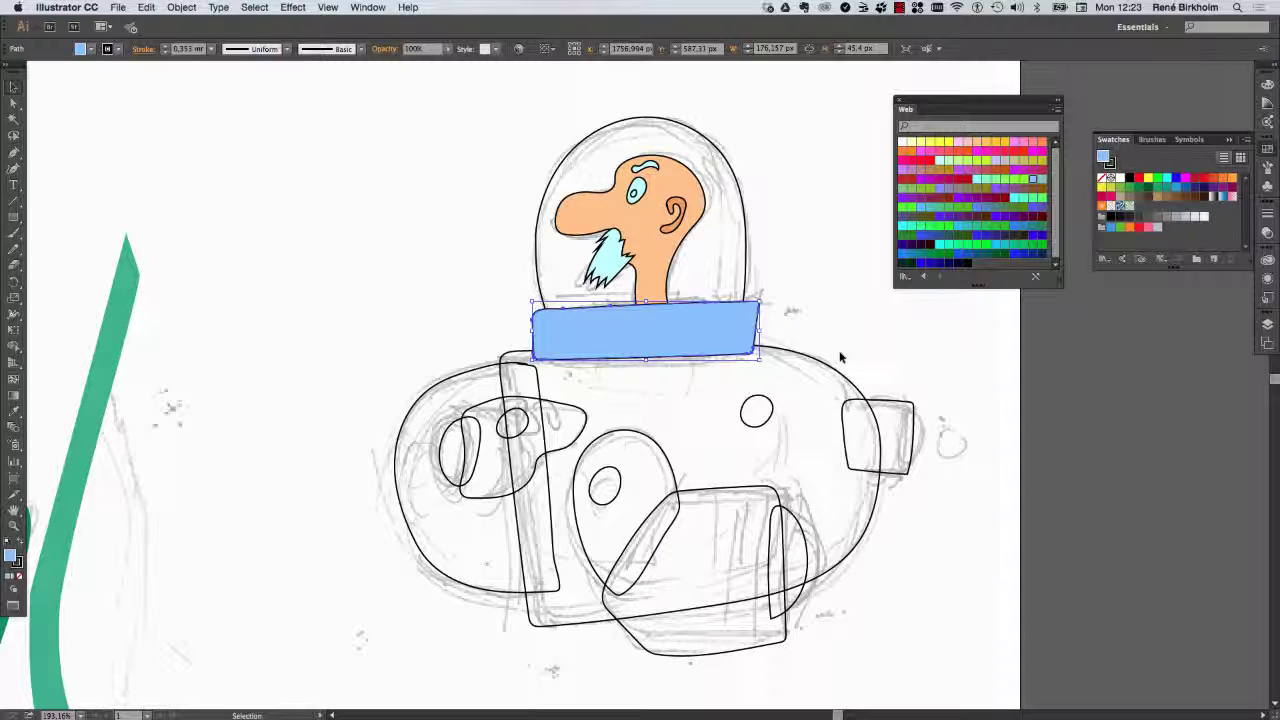
pyautogui.click(841, 358)
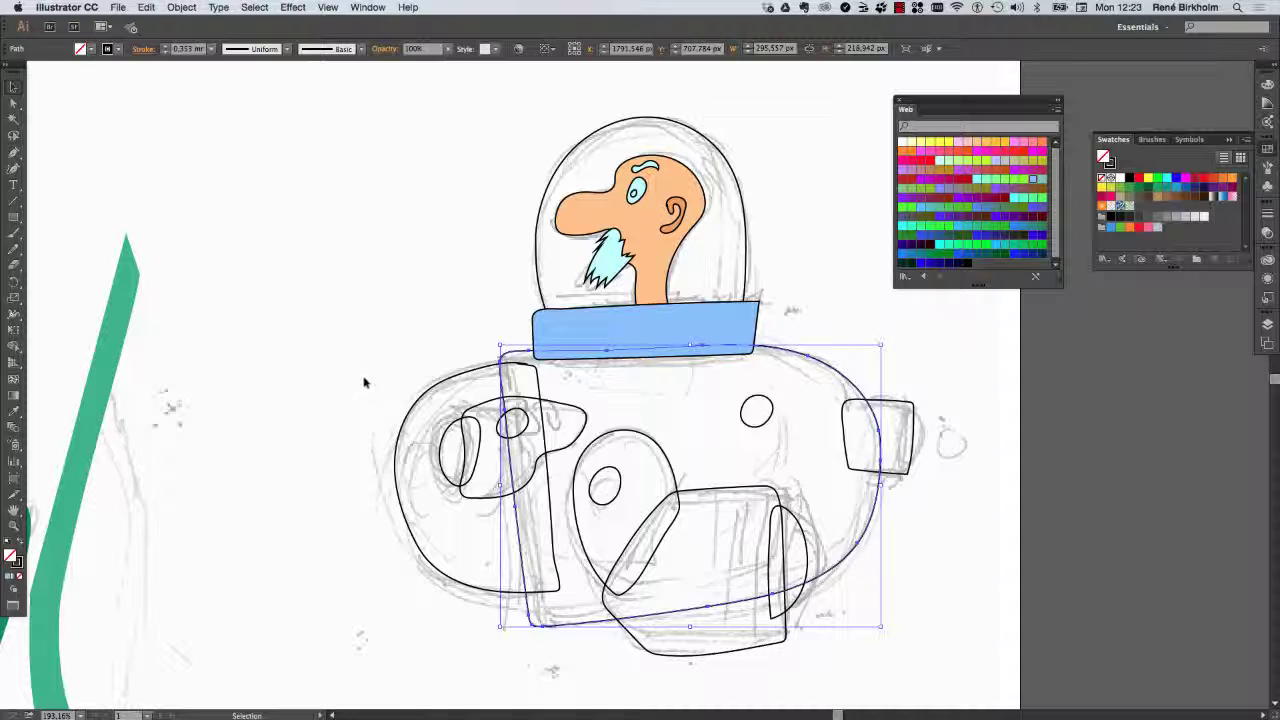
pyautogui.click(364, 382)
pyautogui.moveTo(358, 382)
pyautogui.mouseDown()
pyautogui.moveTo(922, 650)
pyautogui.moveTo(895, 648)
pyautogui.mouseUp()
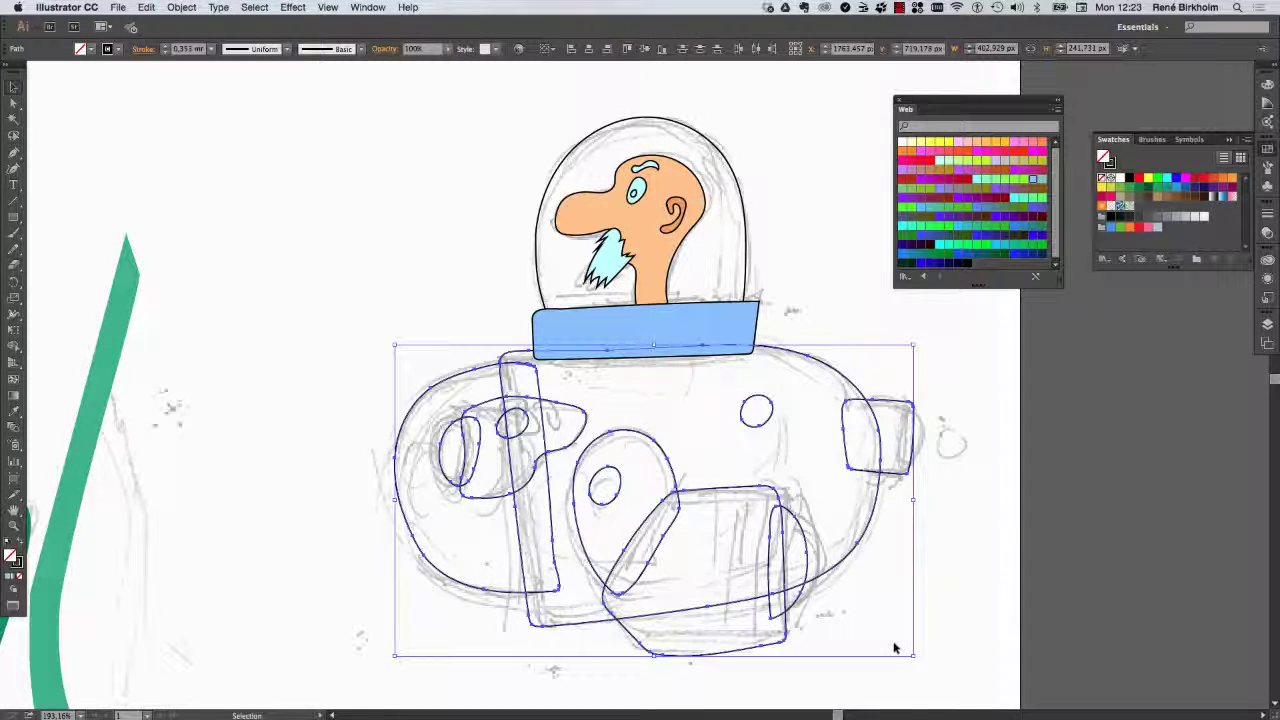
pyautogui.press('i')
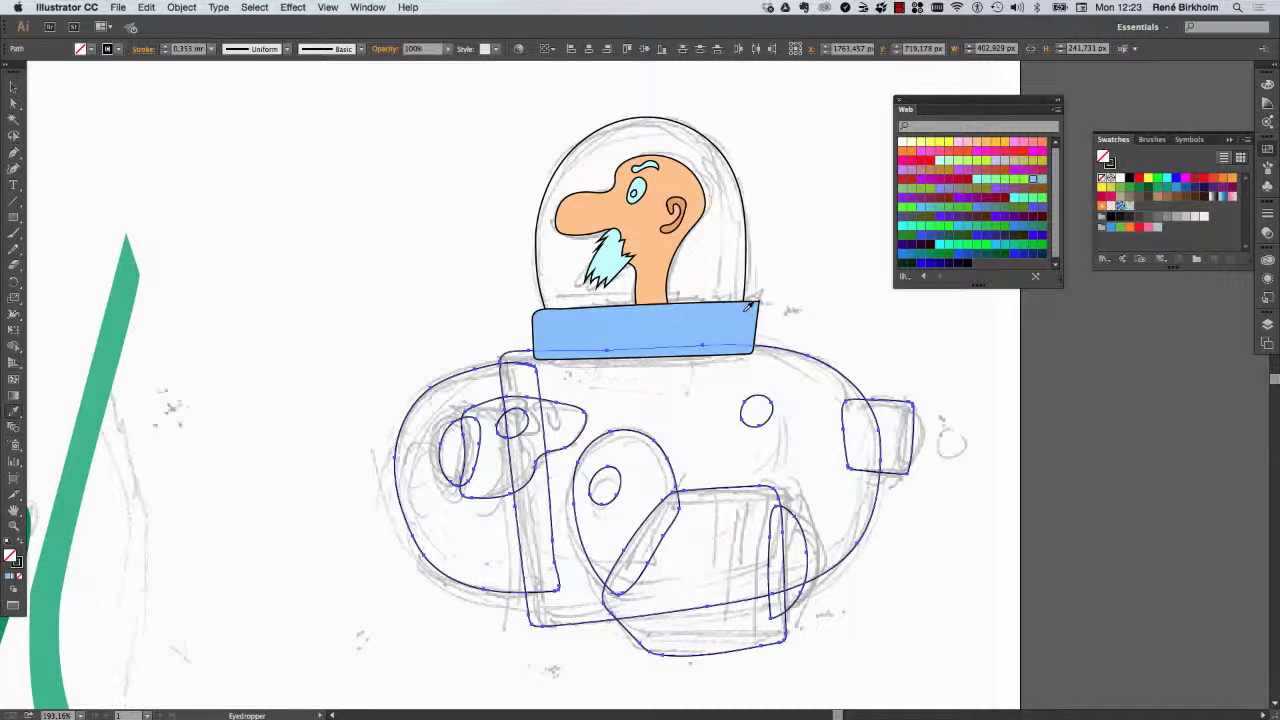
pyautogui.click(748, 305)
pyautogui.click(213, 172)
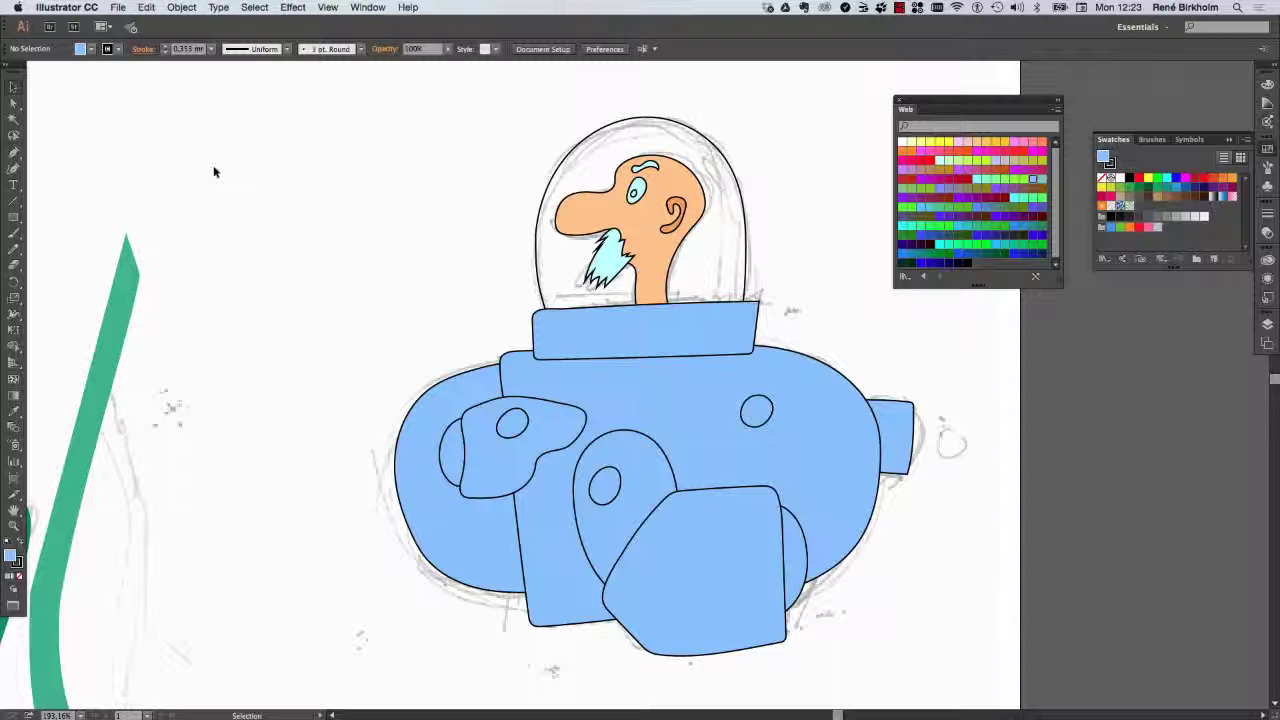
pyautogui.click(736, 330)
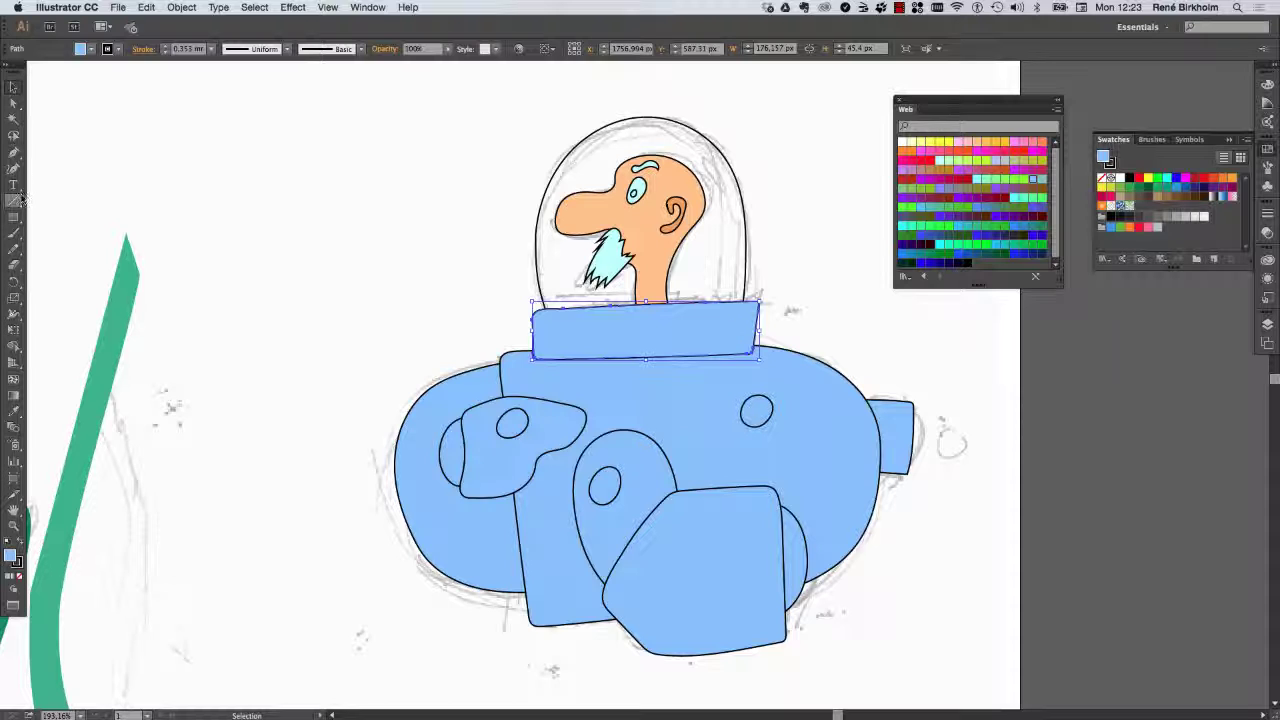
# - Cut a shading strip along the top of the helmet collar with the Knife tool
pyautogui.click(16, 265)
pyautogui.click(63, 296)
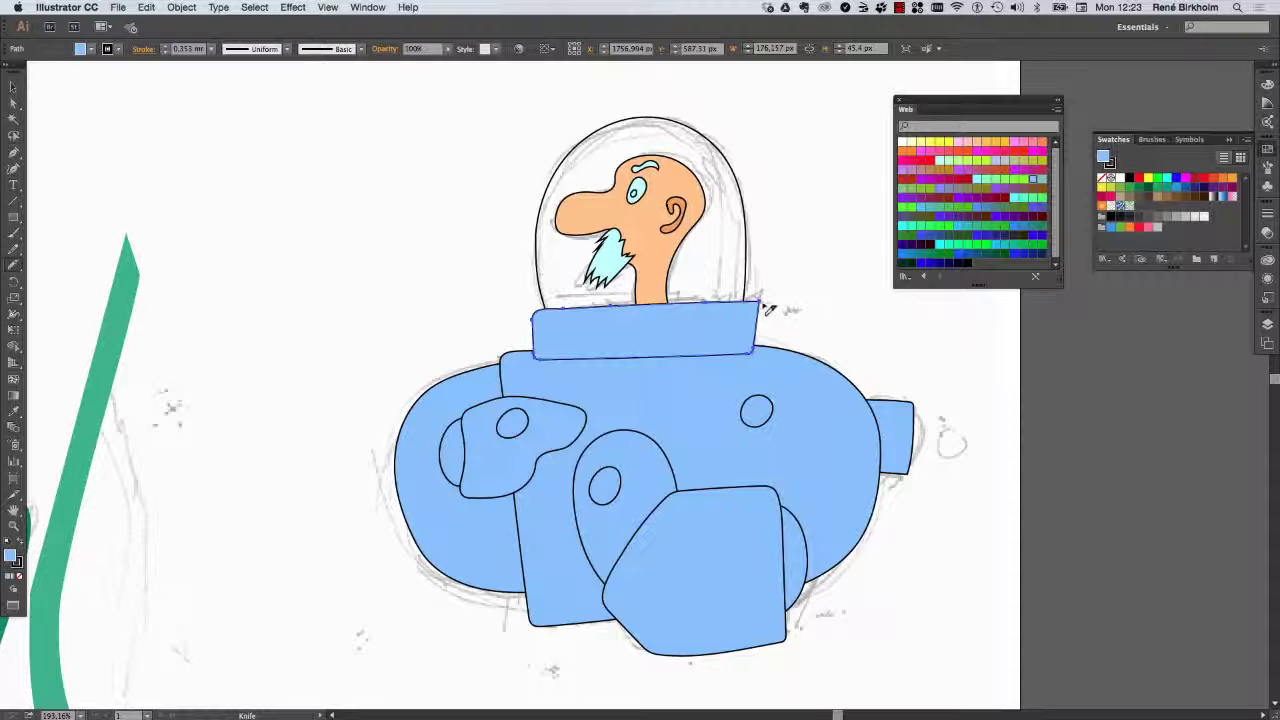
pyautogui.moveTo(766, 306)
pyautogui.mouseDown()
pyautogui.moveTo(717, 346)
pyautogui.moveTo(540, 364)
pyautogui.moveTo(497, 390)
pyautogui.mouseUp()
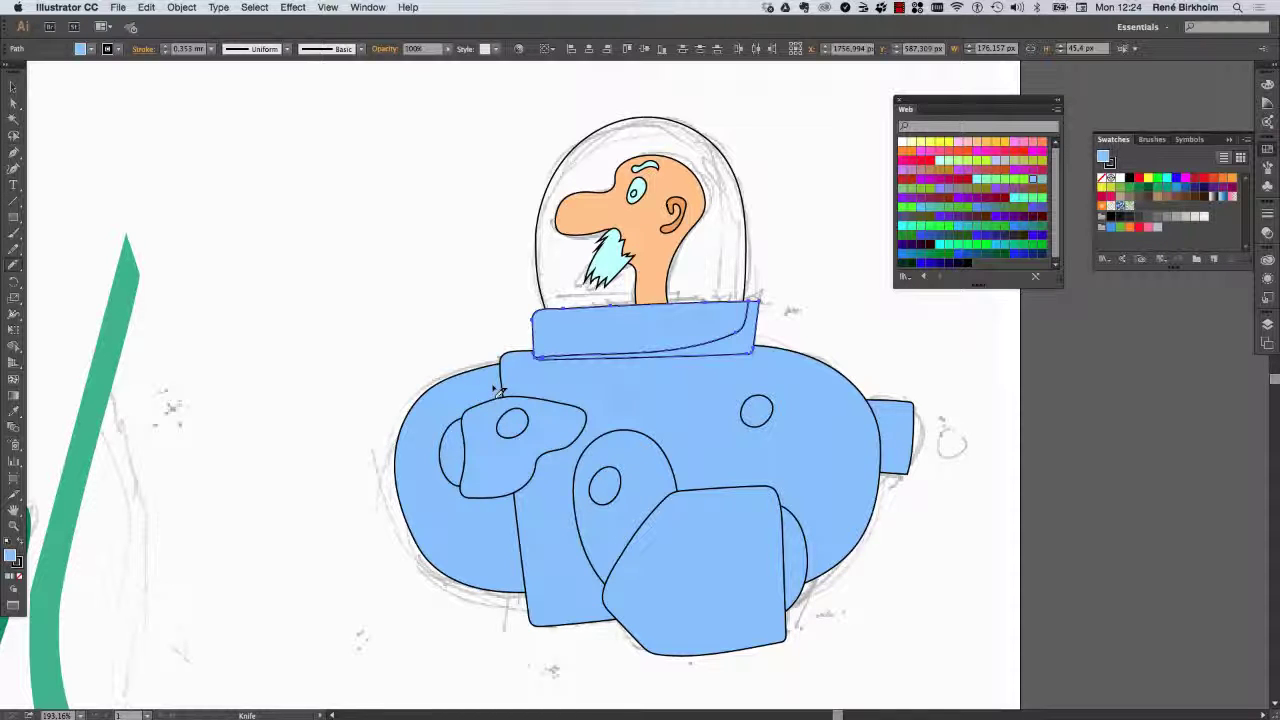
pyautogui.click(14, 87)
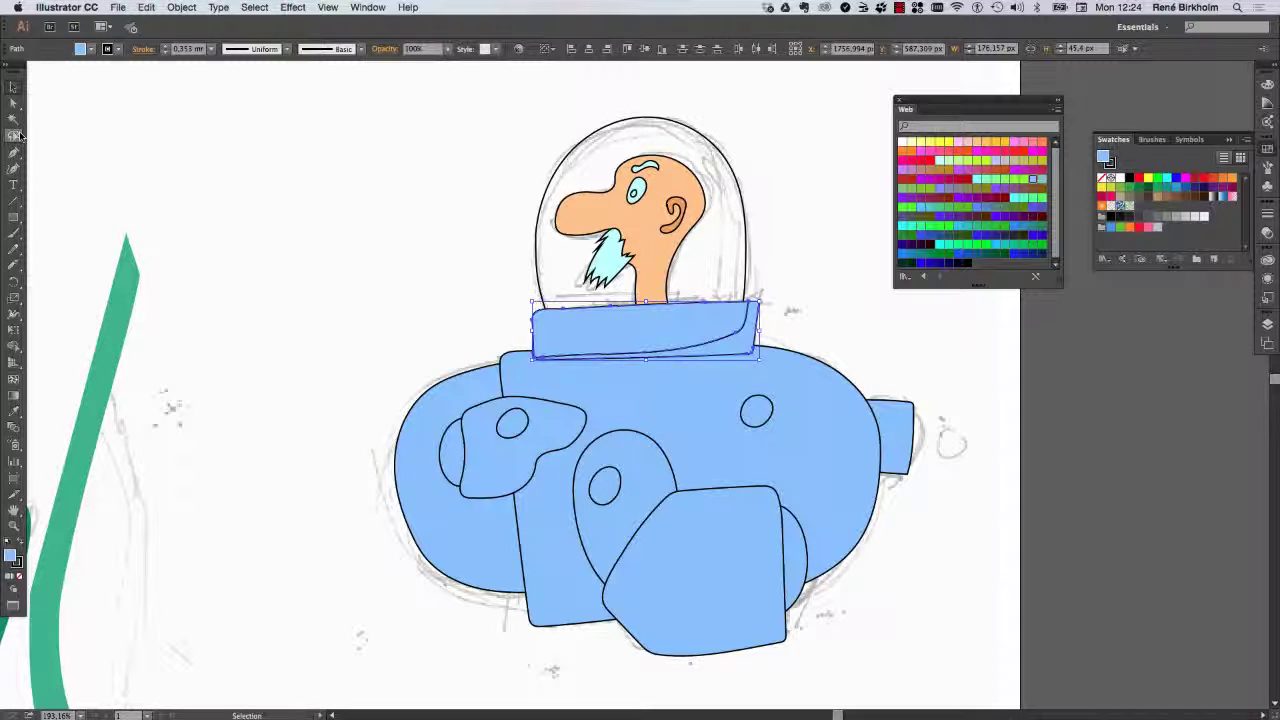
# - Slice the small porthole circle on the body with a curved Knife cut
pyautogui.click(771, 414)
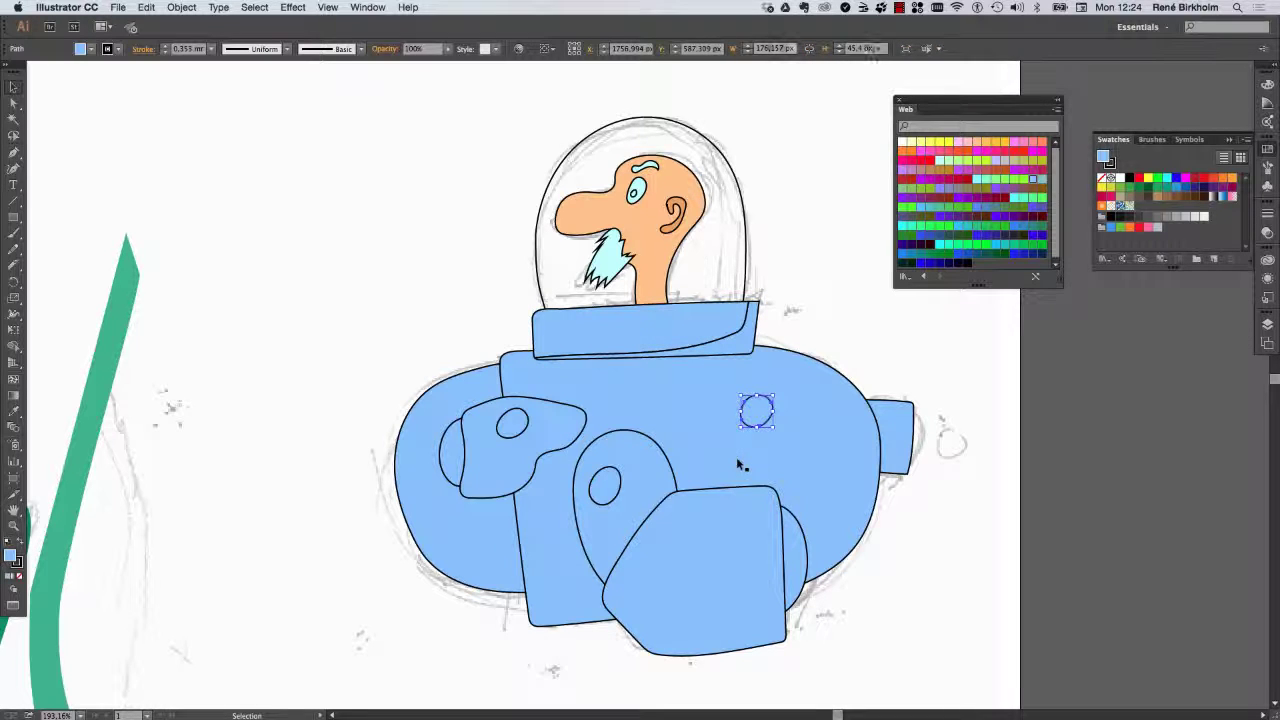
pyautogui.click(13, 264)
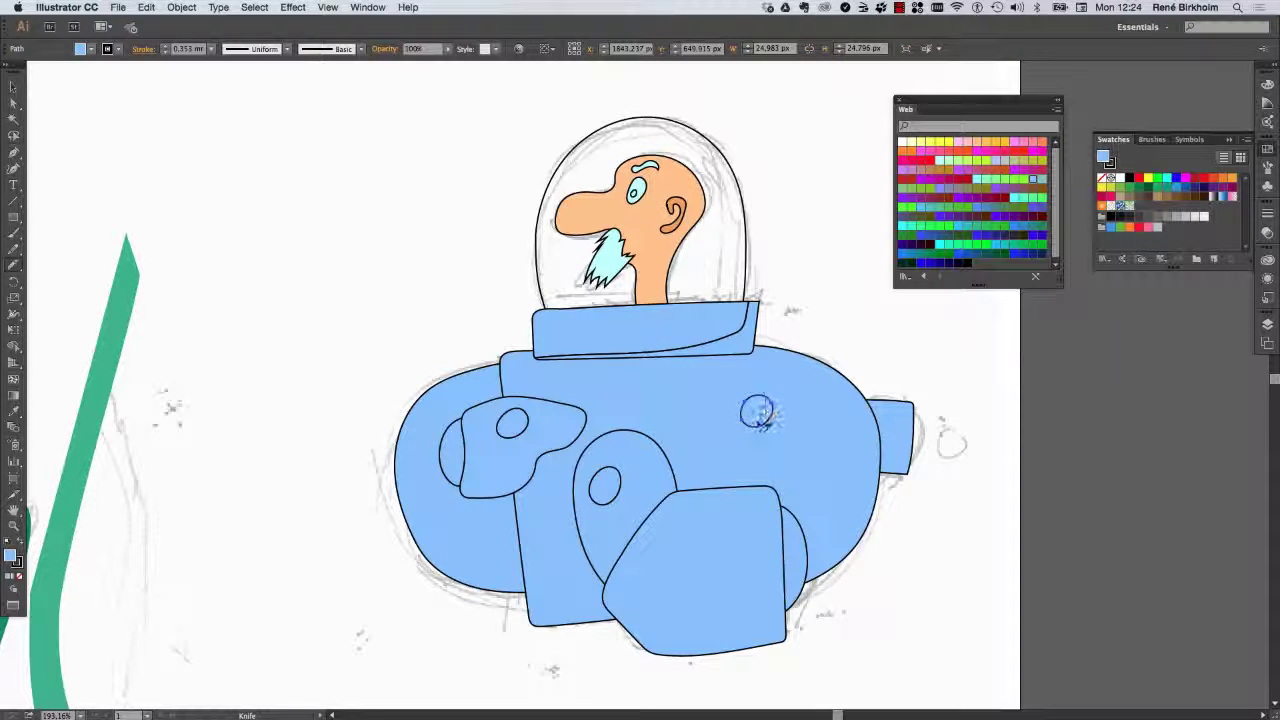
pyautogui.moveTo(772, 398); pyautogui.dragTo(746, 434)
pyautogui.click(13, 87)
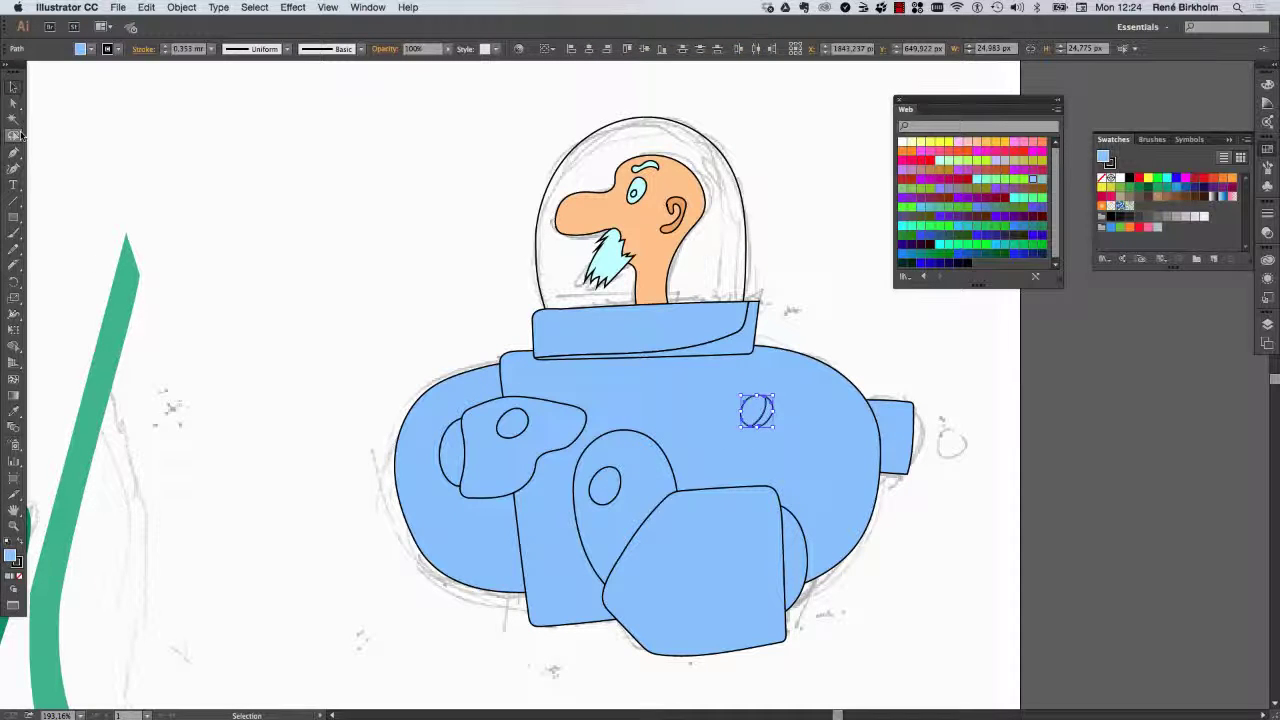
pyautogui.click(890, 457)
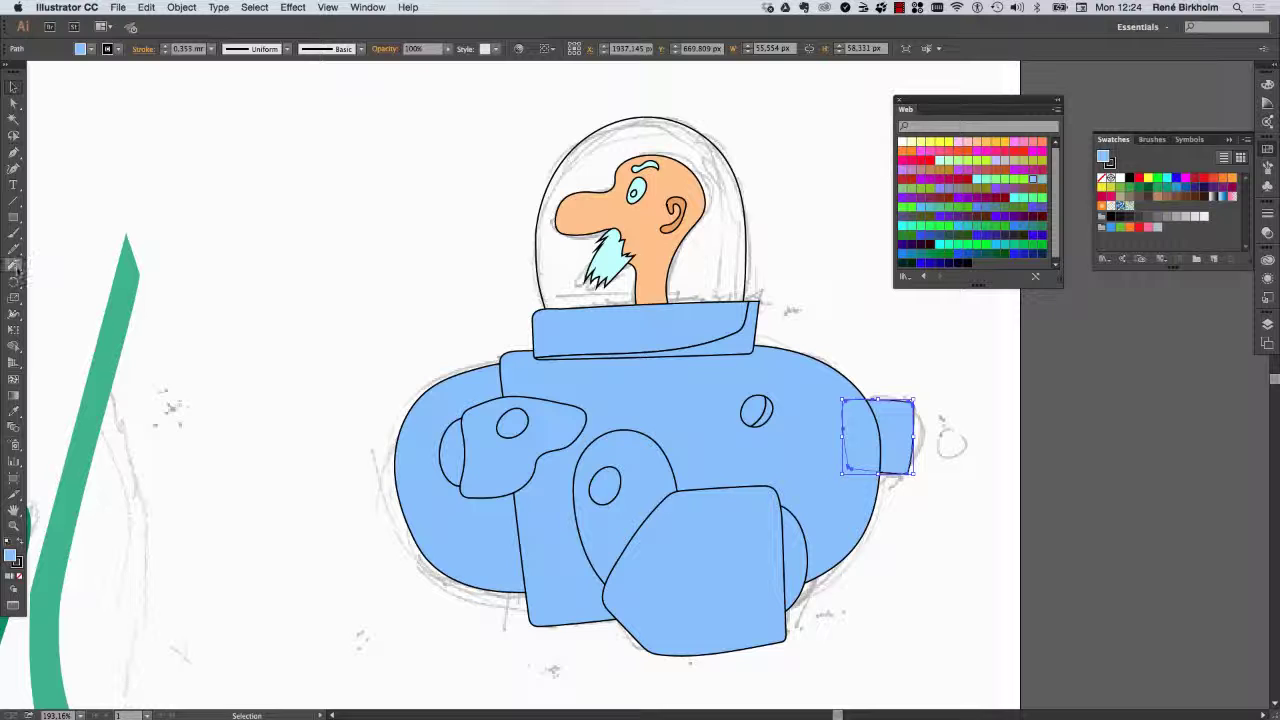
# - Float the Knife tool group as a panel and cut a shading sliver off the side fin
pyautogui.click(14, 266)
pyautogui.moveTo(14, 266); pyautogui.dragTo(38, 267)
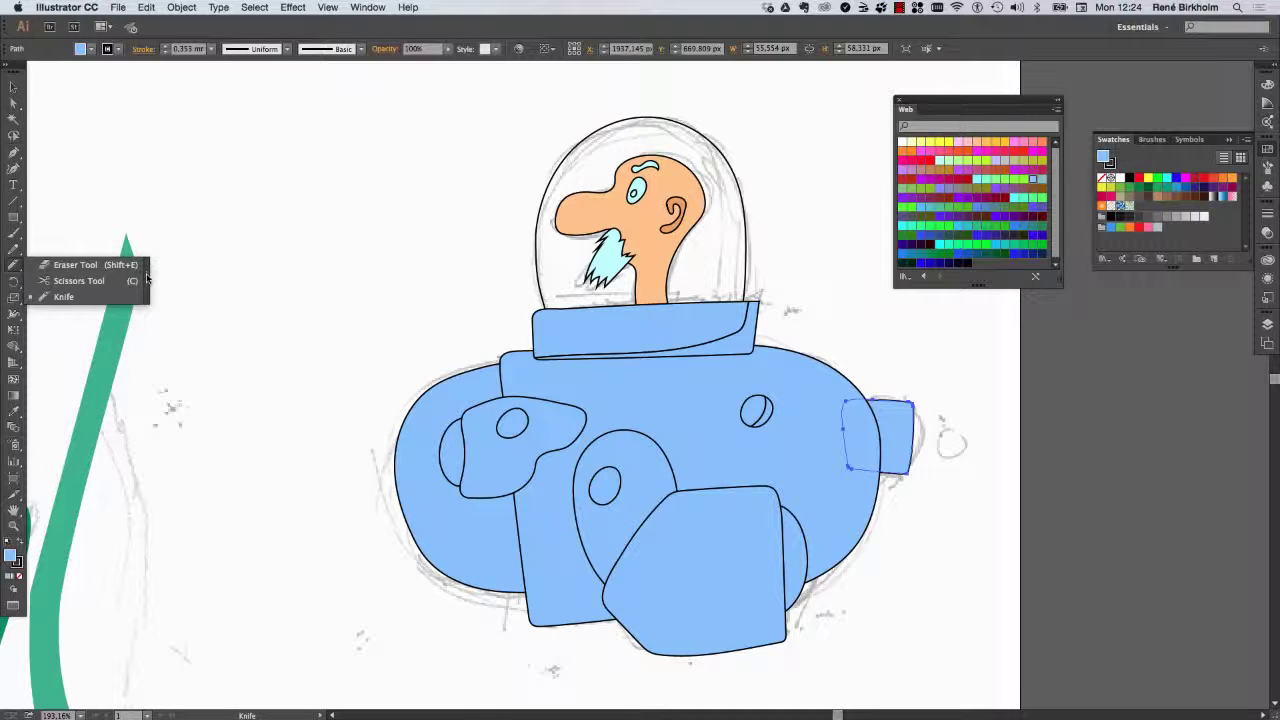
pyautogui.click(145, 276)
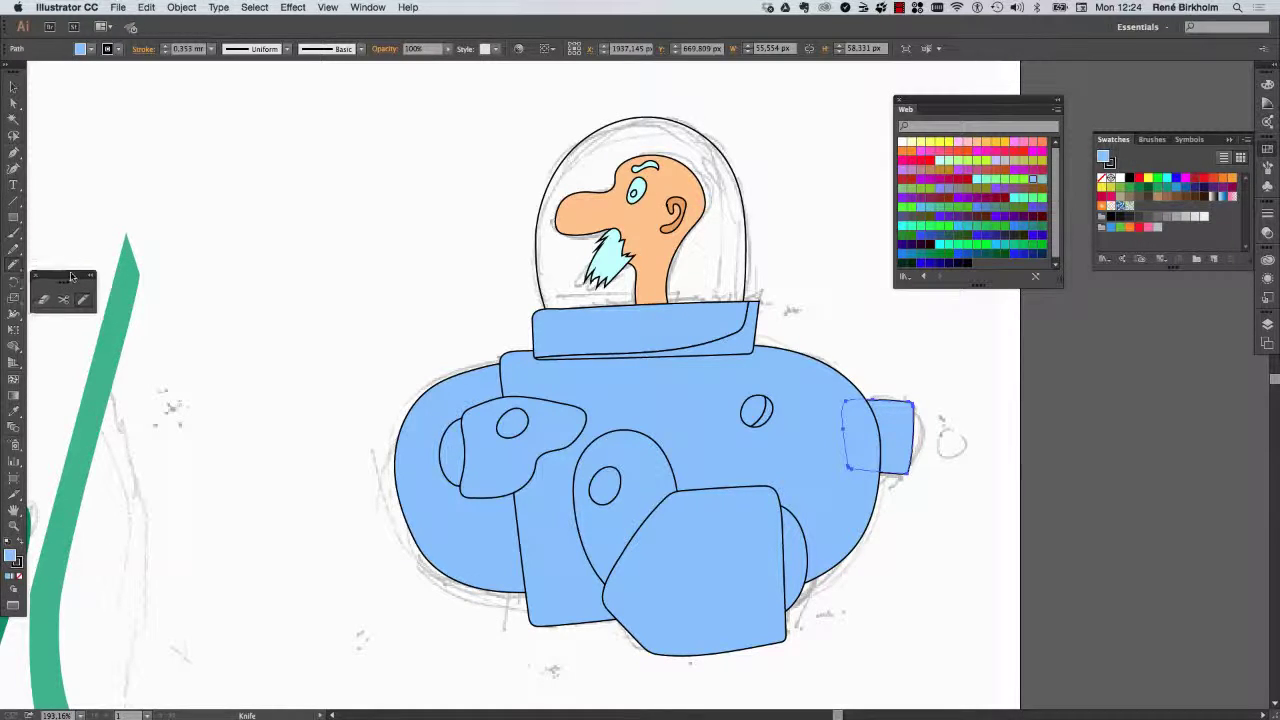
pyautogui.moveTo(82, 271)
pyautogui.mouseDown()
pyautogui.moveTo(284, 251)
pyautogui.moveTo(976, 329)
pyautogui.mouseUp()
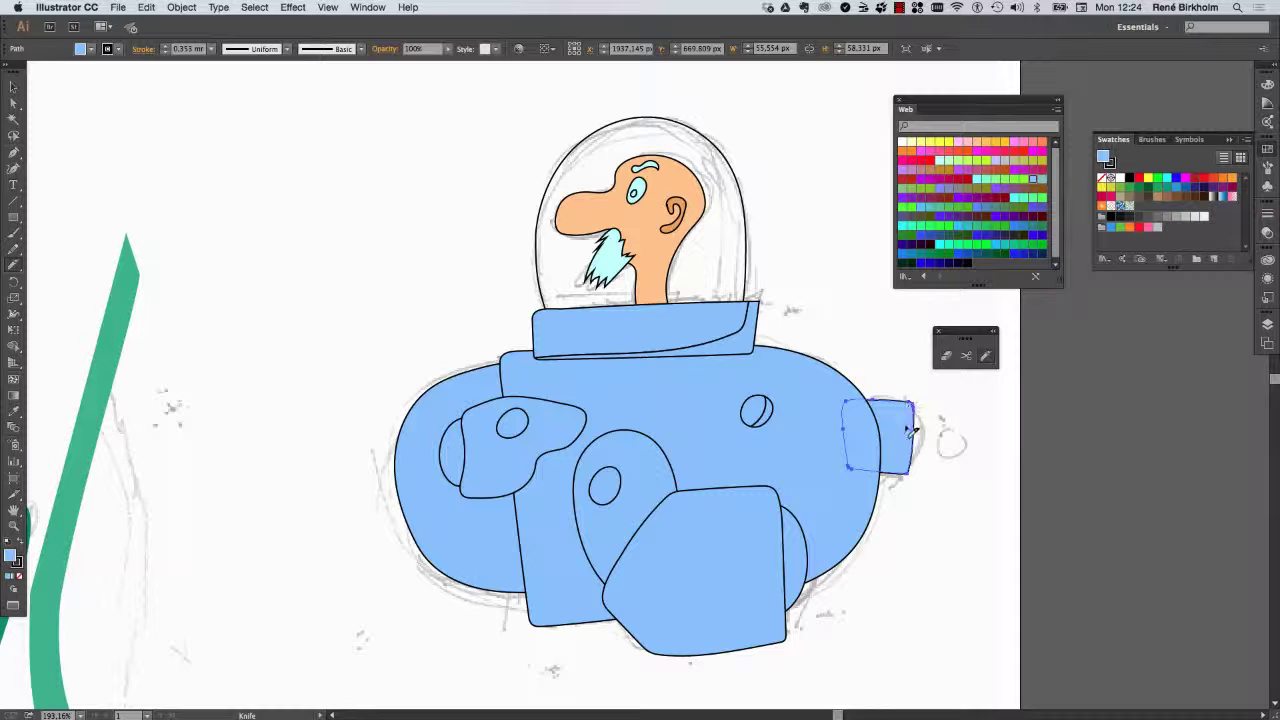
pyautogui.moveTo(905, 455); pyautogui.dragTo(838, 474)
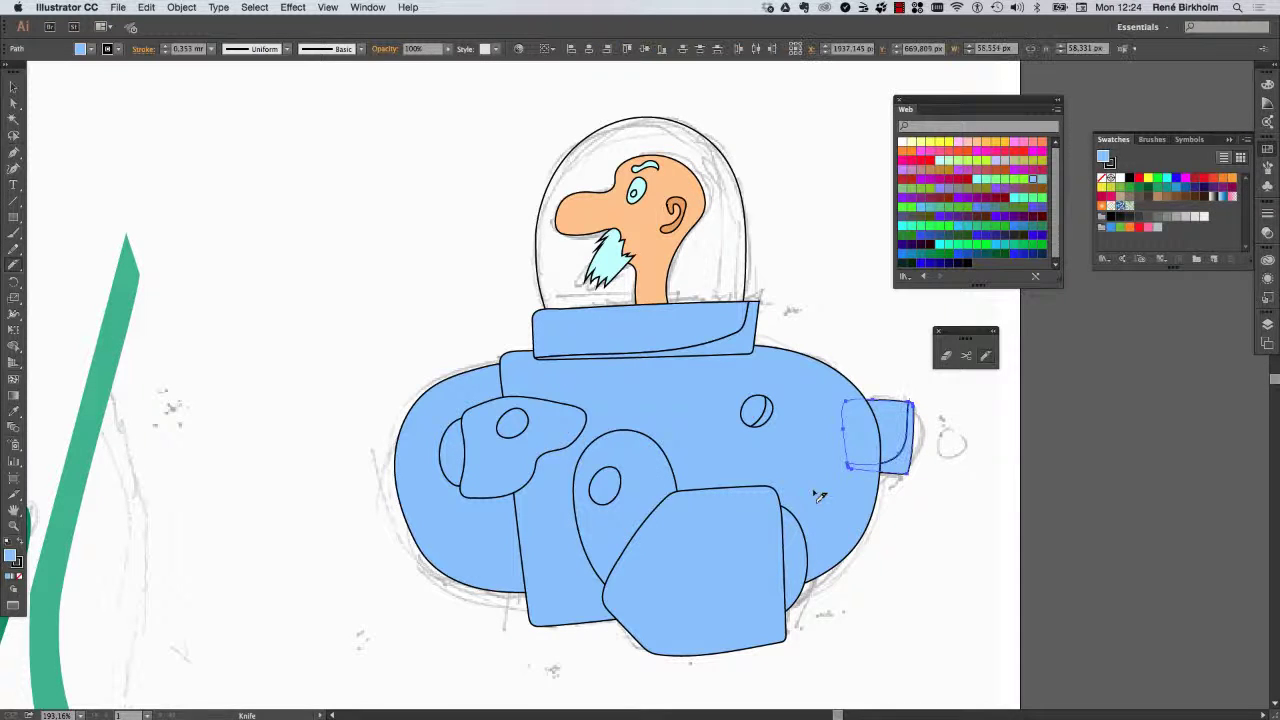
# - Cut a shading band along the main body's right and bottom edges
pyautogui.press('v')
pyautogui.click(838, 530)
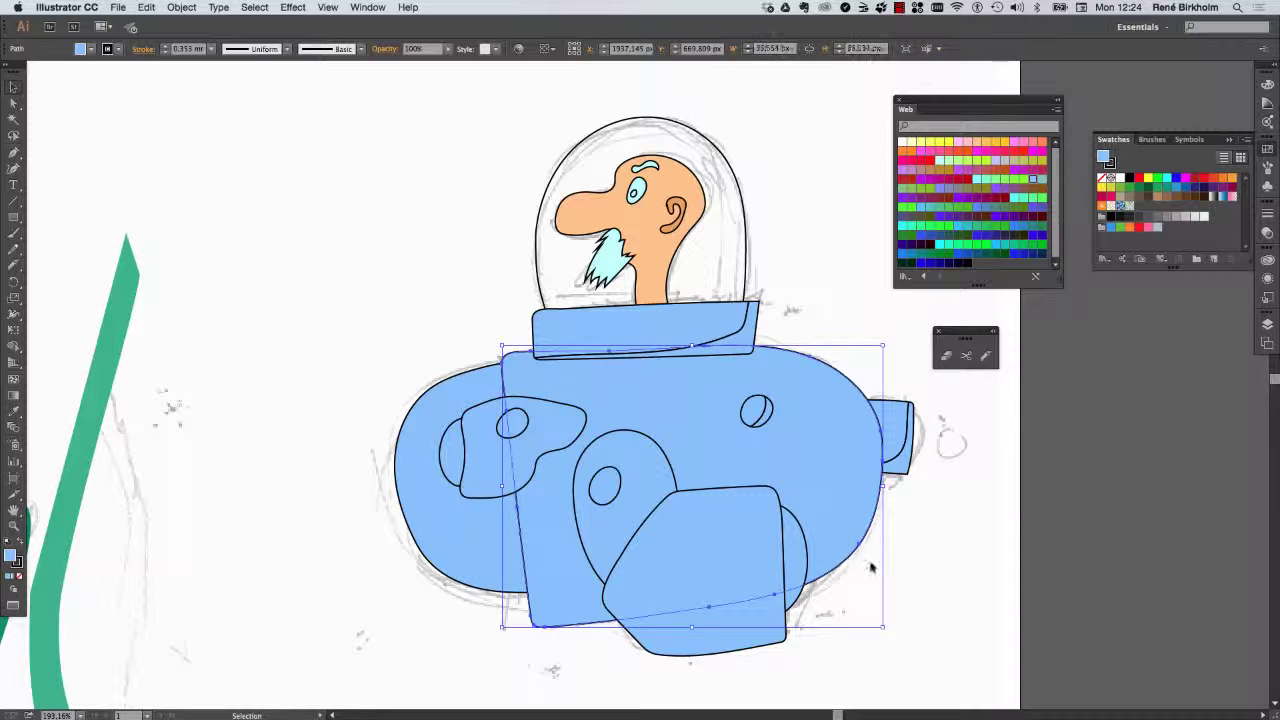
pyautogui.click(986, 357)
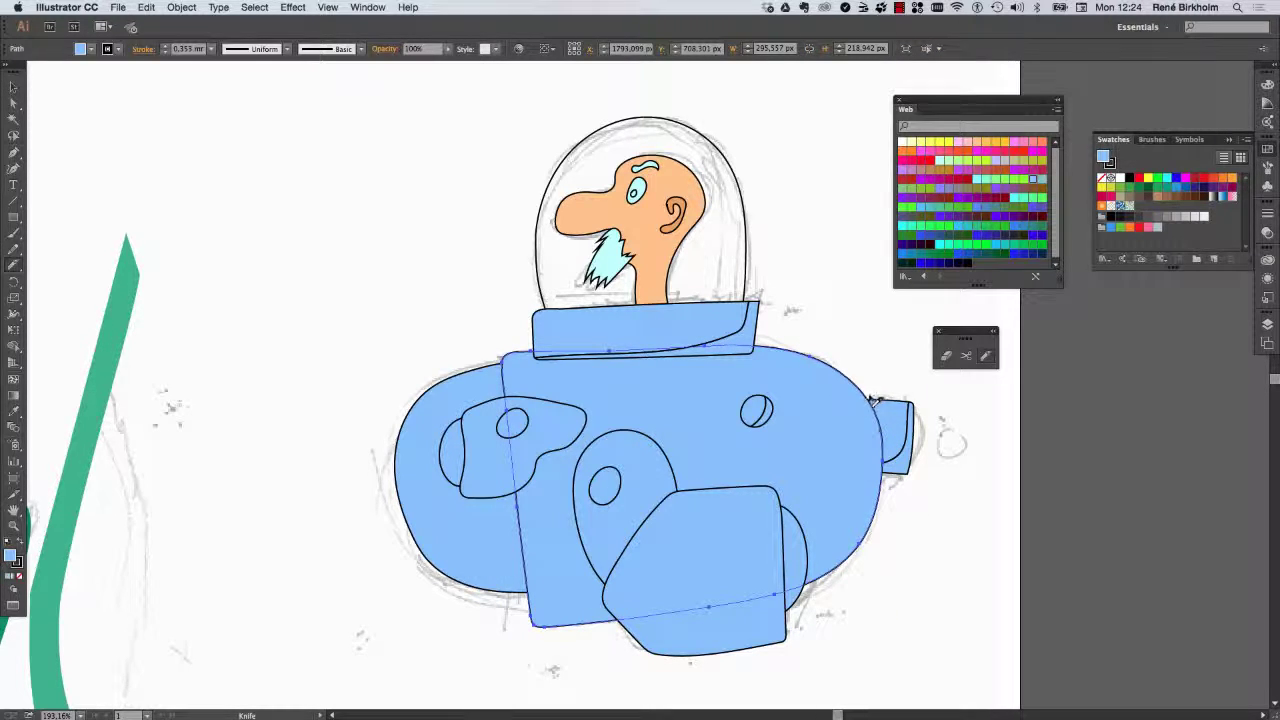
pyautogui.moveTo(884, 419)
pyautogui.mouseDown()
pyautogui.moveTo(845, 542)
pyautogui.moveTo(603, 615)
pyautogui.mouseUp()
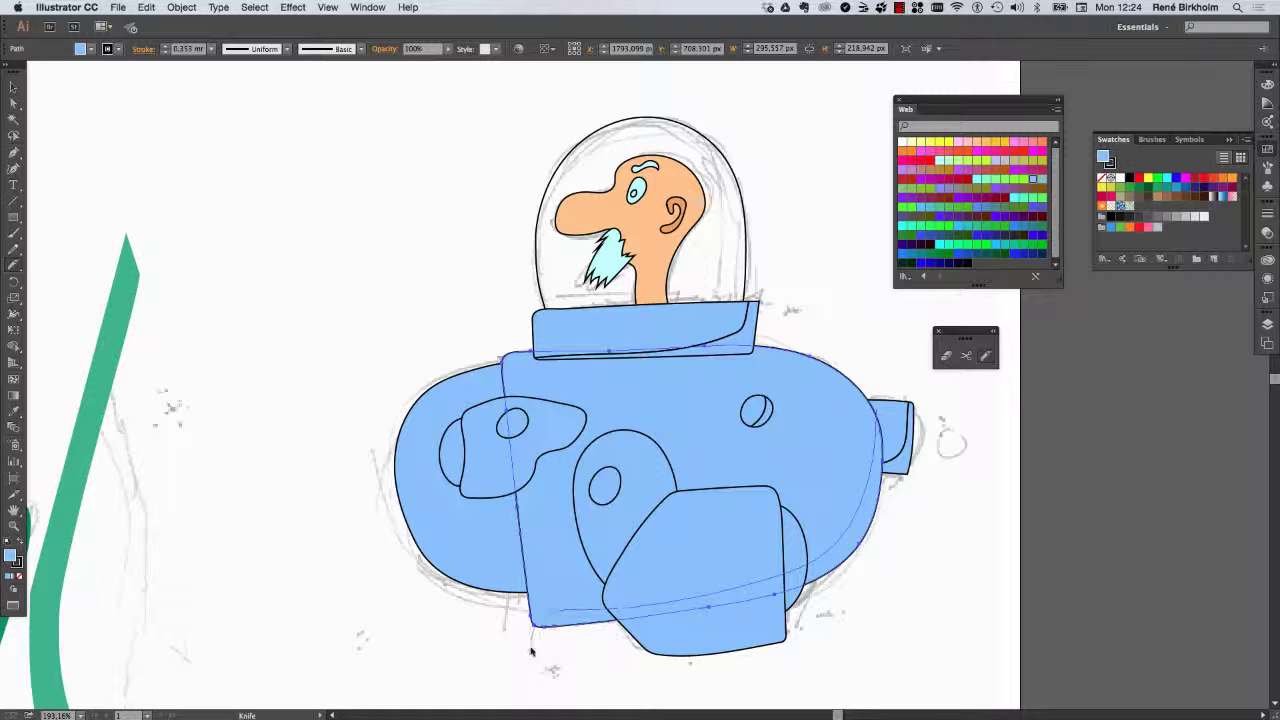
pyautogui.moveTo(603, 615); pyautogui.dragTo(532, 625)
# - Cut a shading strip along the front box's right edge
pyautogui.click(13, 87)
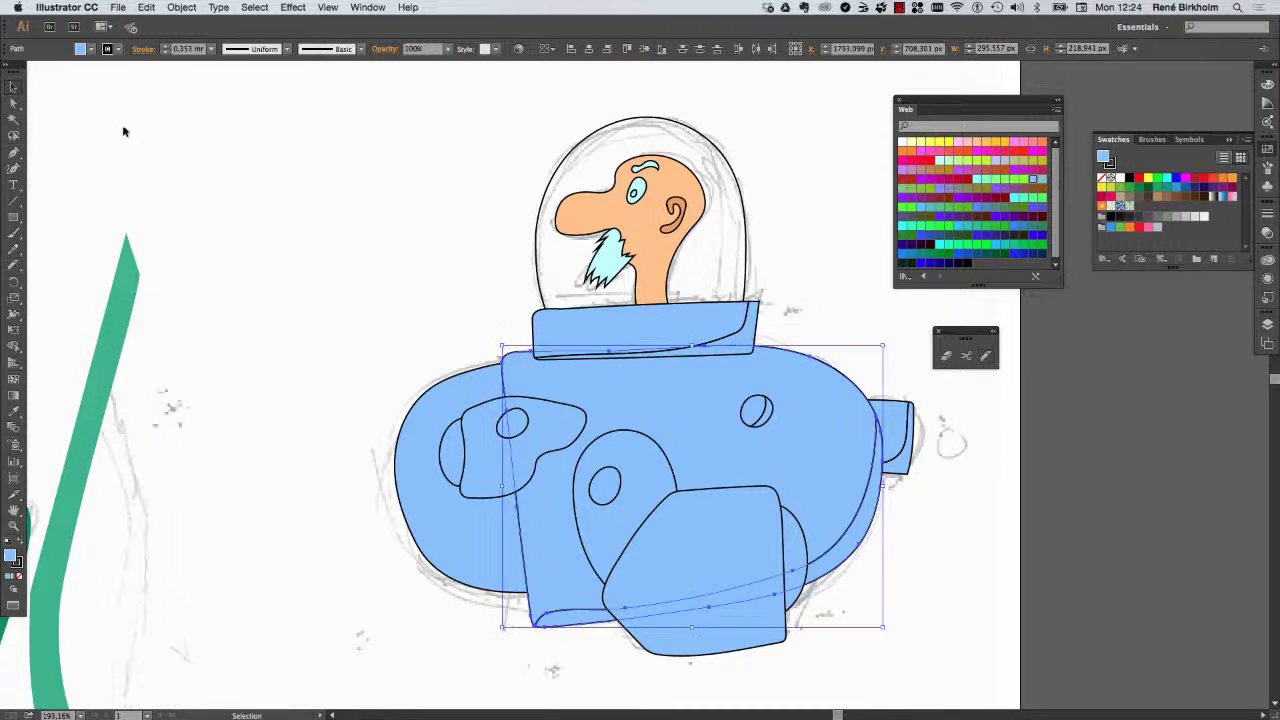
pyautogui.click(389, 189)
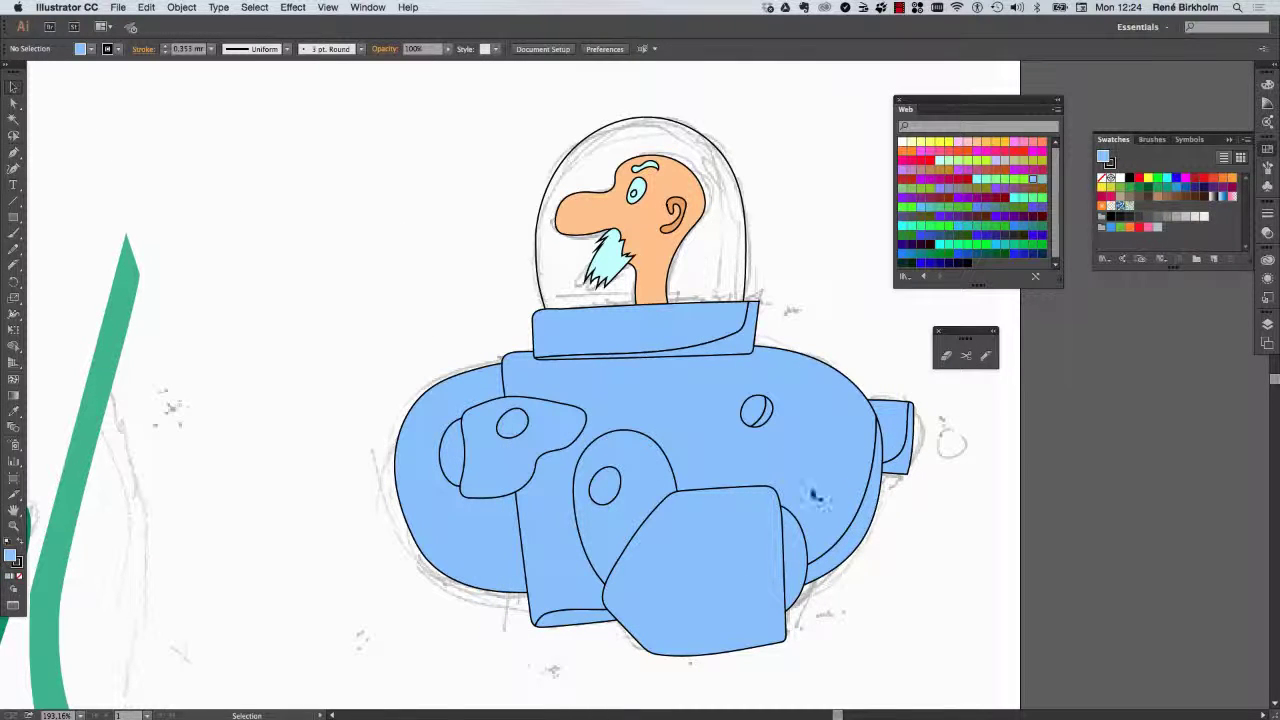
pyautogui.click(734, 600)
pyautogui.click(985, 355)
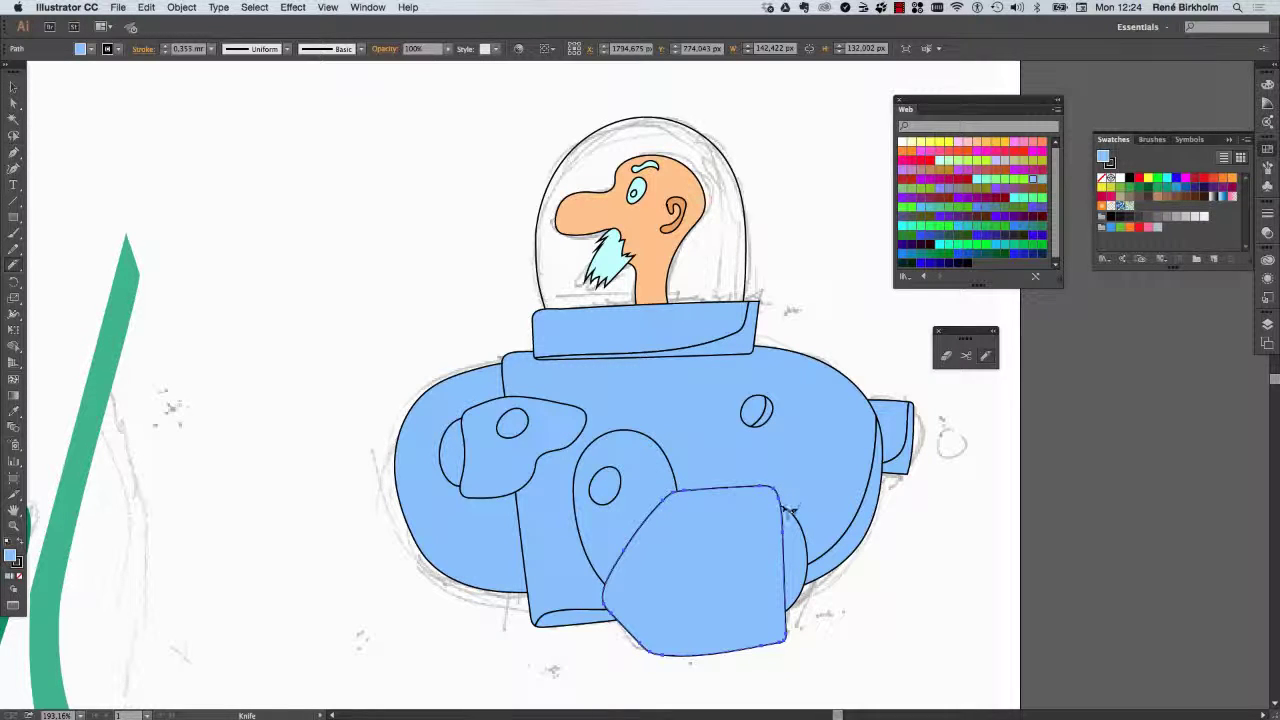
pyautogui.moveTo(786, 498)
pyautogui.mouseDown()
pyautogui.moveTo(769, 628)
pyautogui.moveTo(648, 662)
pyautogui.mouseUp()
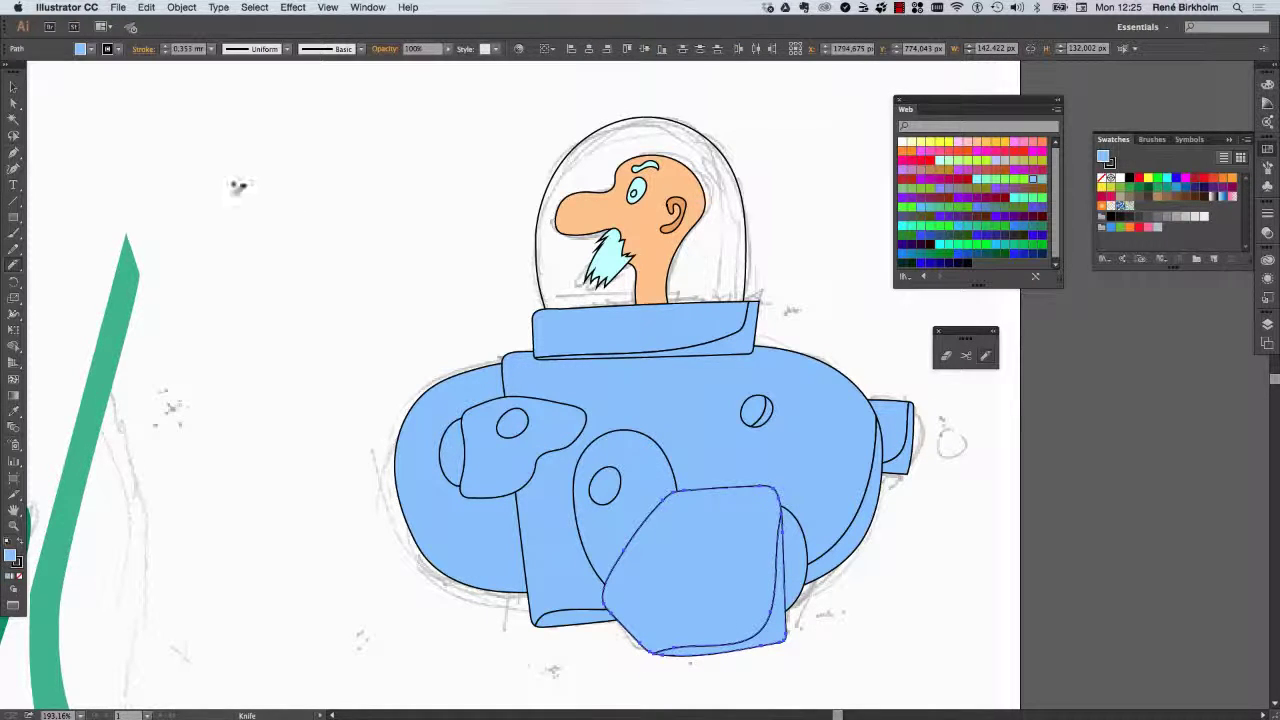
# - Cut a shading band through the left piece holding the small oval
pyautogui.press('v')
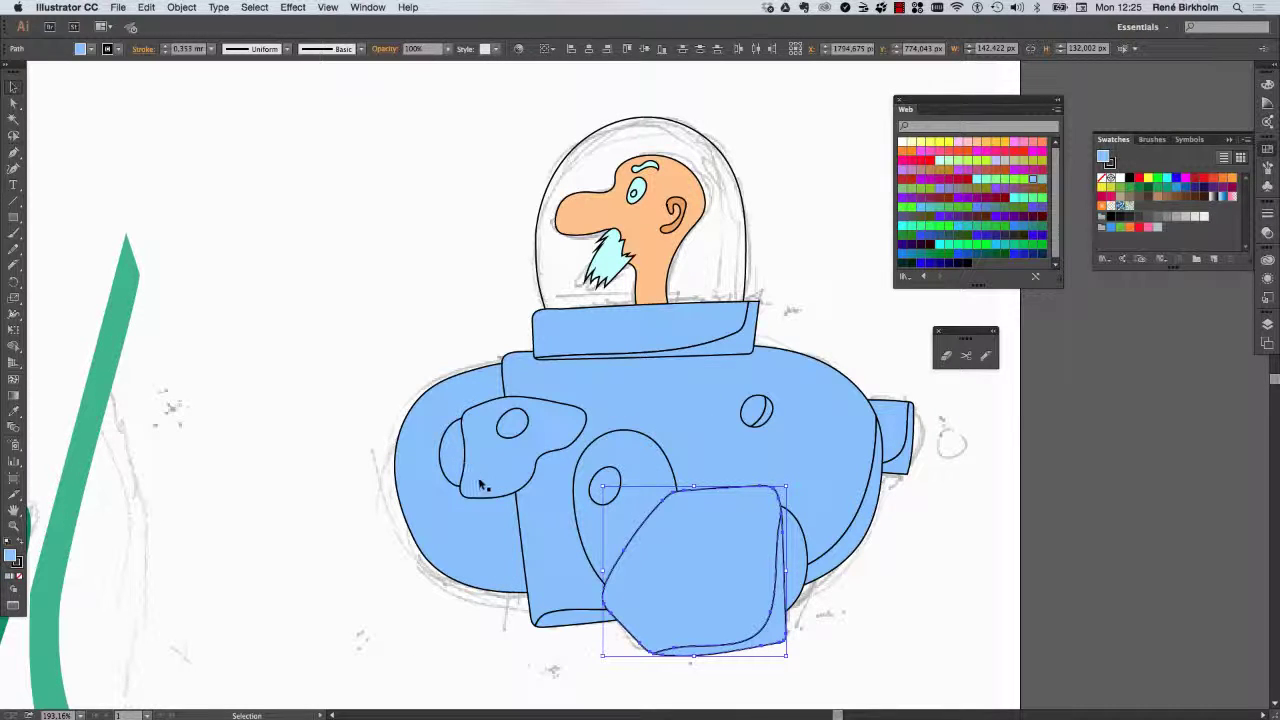
pyautogui.click(481, 486)
pyautogui.click(985, 355)
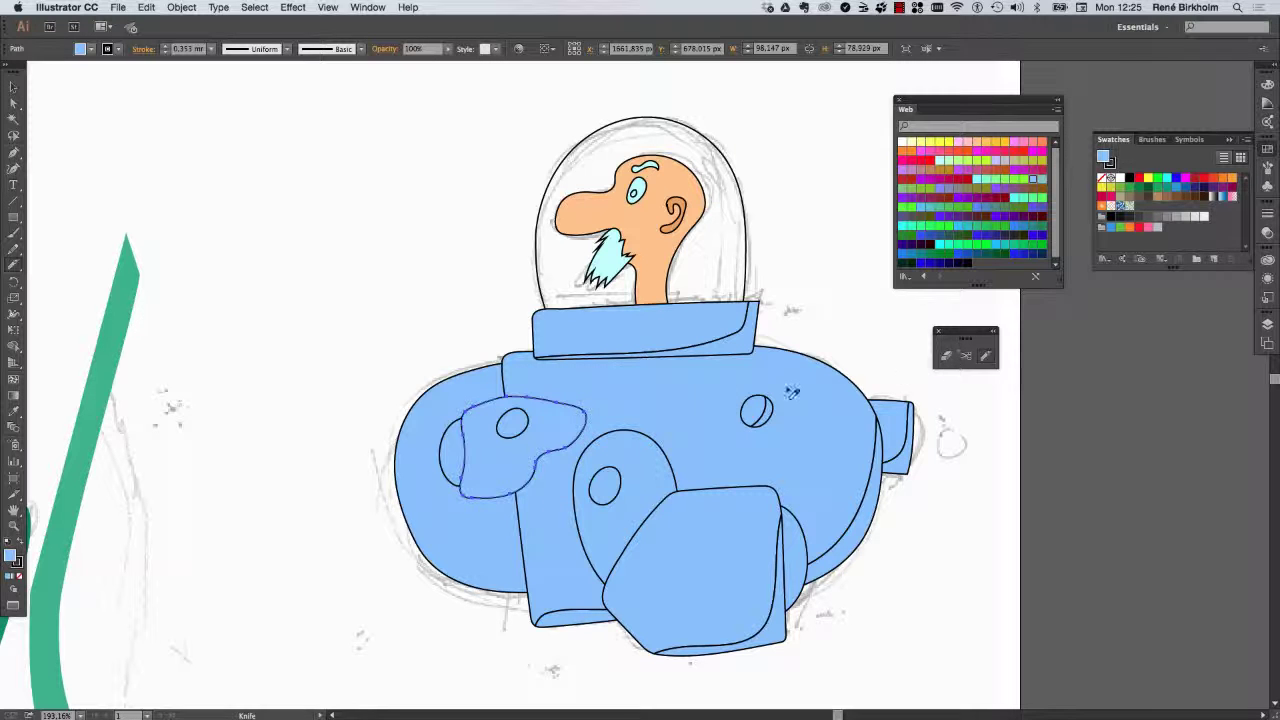
pyautogui.moveTo(593, 422); pyautogui.dragTo(535, 467)
pyautogui.moveTo(523, 482); pyautogui.dragTo(458, 515)
# - Cut a shading band along the body's lower-left end
pyautogui.press('v')
pyautogui.click(428, 563)
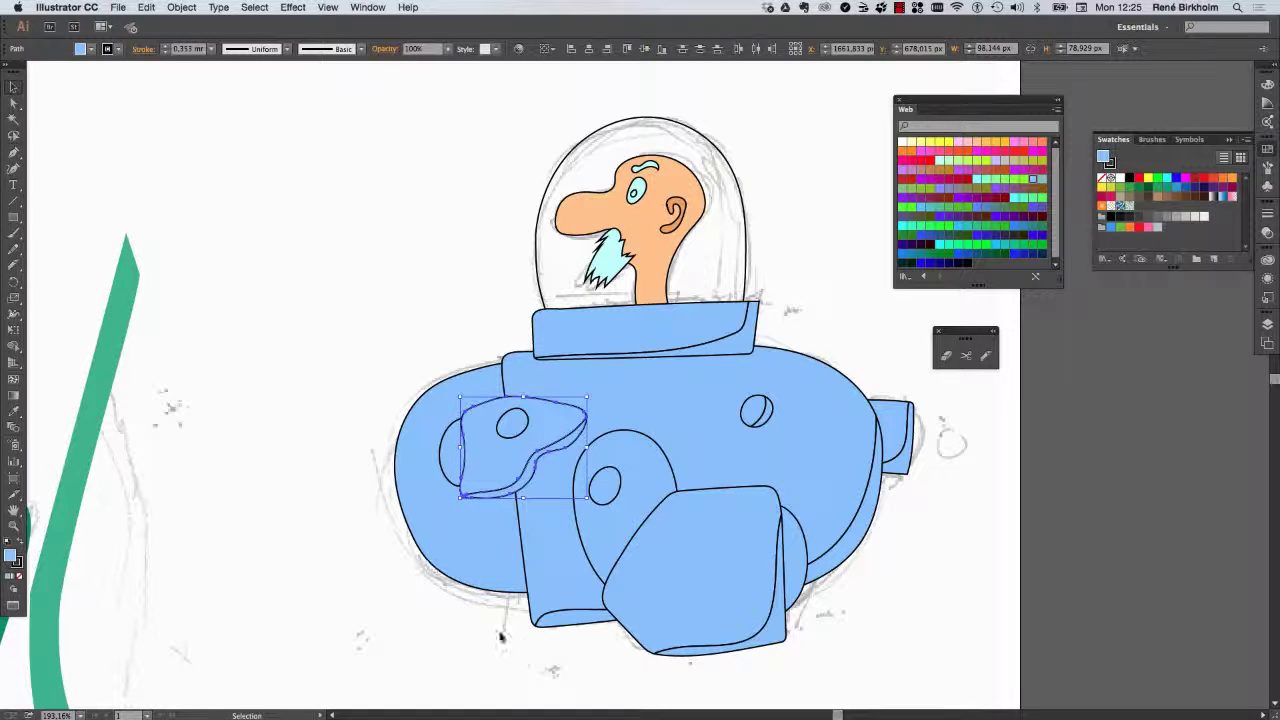
pyautogui.click(492, 590)
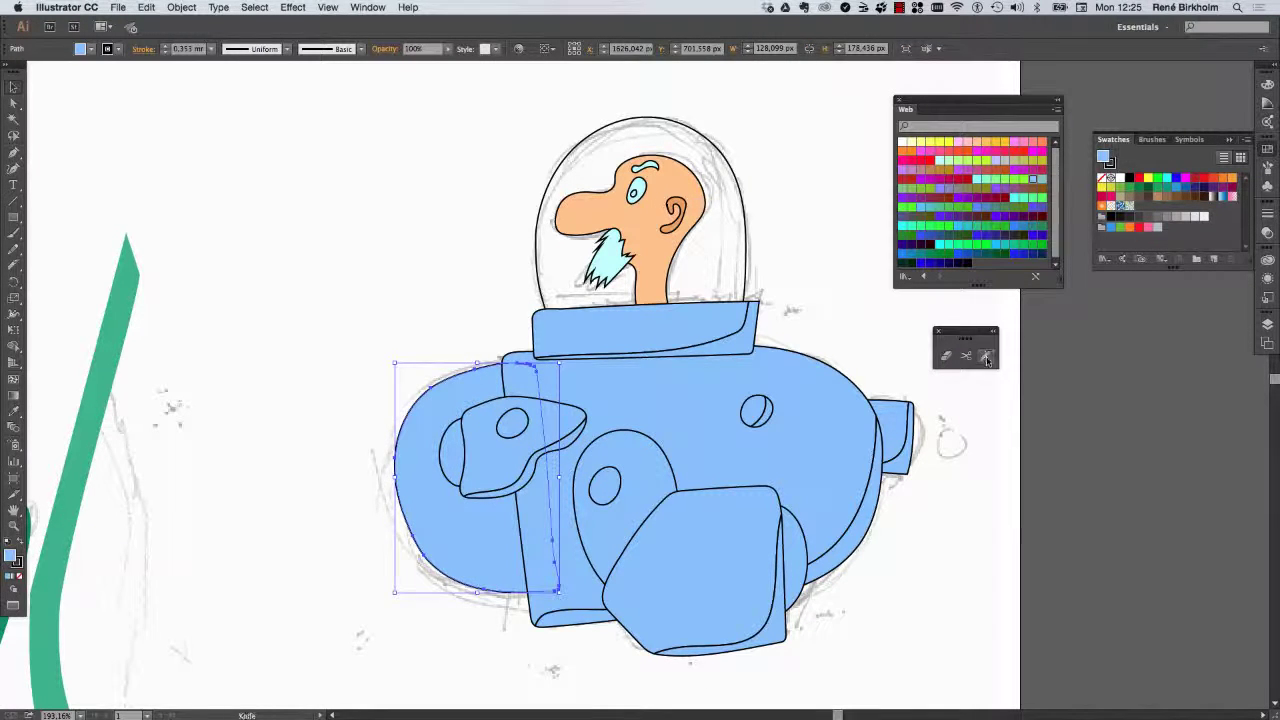
pyautogui.hotkey('shift', 'e')
pyautogui.moveTo(560, 568); pyautogui.dragTo(428, 636)
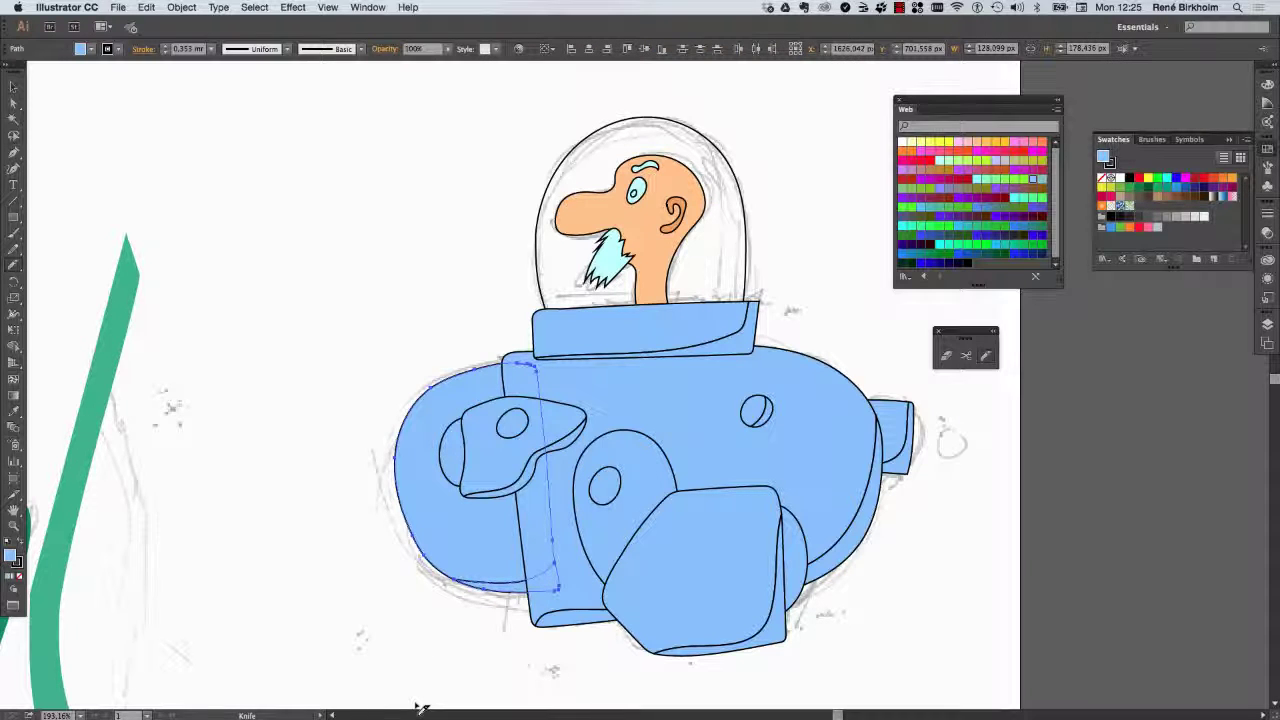
# - Cut a shading band down the side of the middle rounded piece
pyautogui.press('v')
pyautogui.click(631, 519)
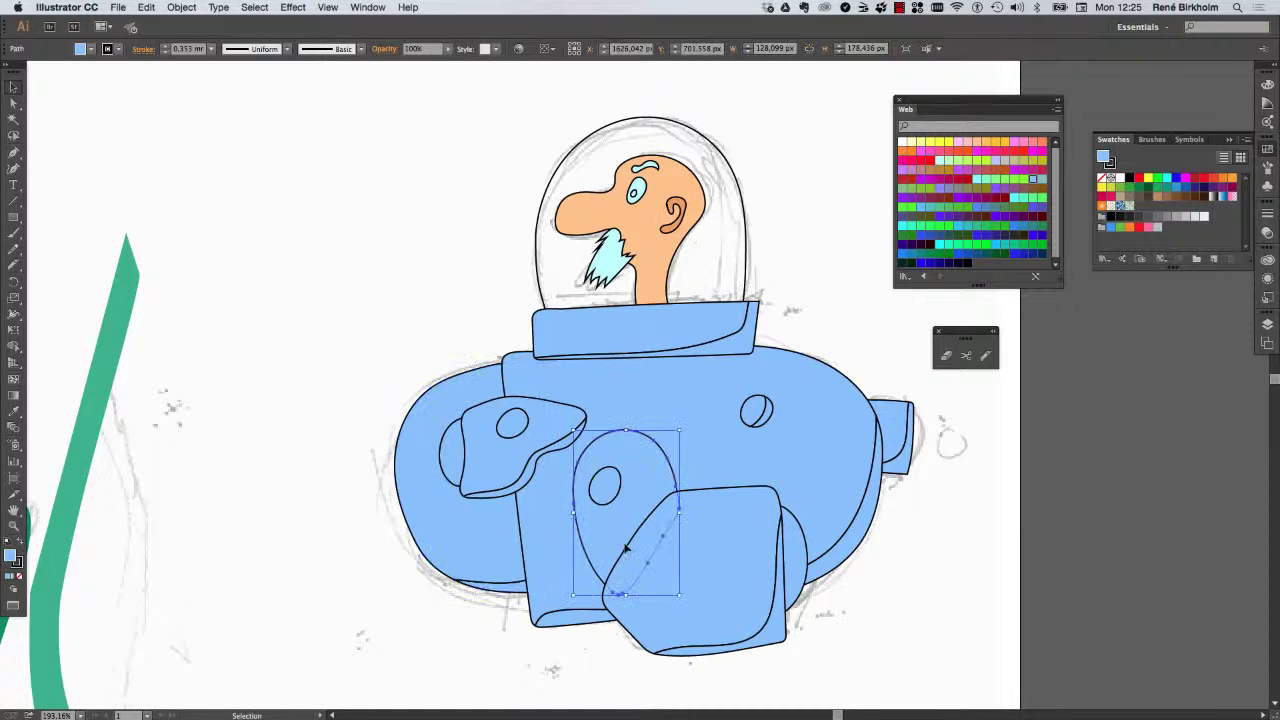
pyautogui.click(985, 355)
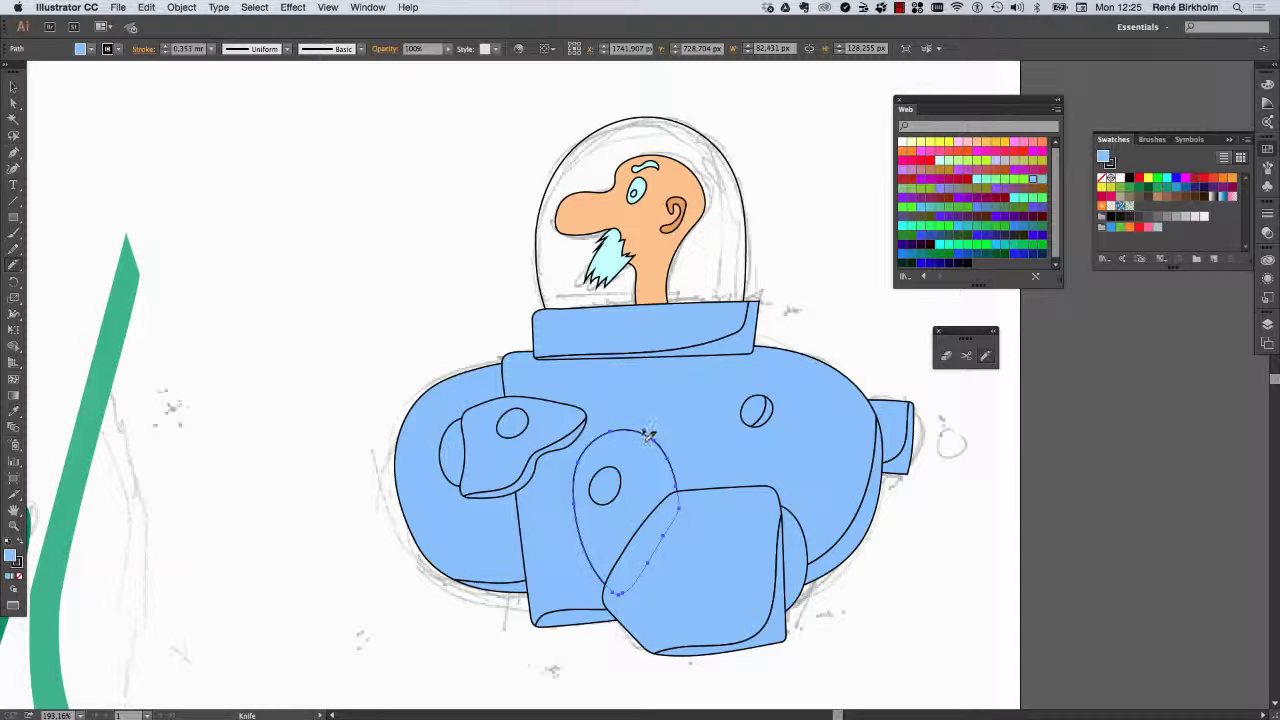
pyautogui.moveTo(665, 458)
pyautogui.mouseDown()
pyautogui.moveTo(668, 483)
pyautogui.moveTo(590, 685)
pyautogui.mouseUp()
# - Slice the middle piece's small oval diagonally, redoing the first attempt
pyautogui.press('v')
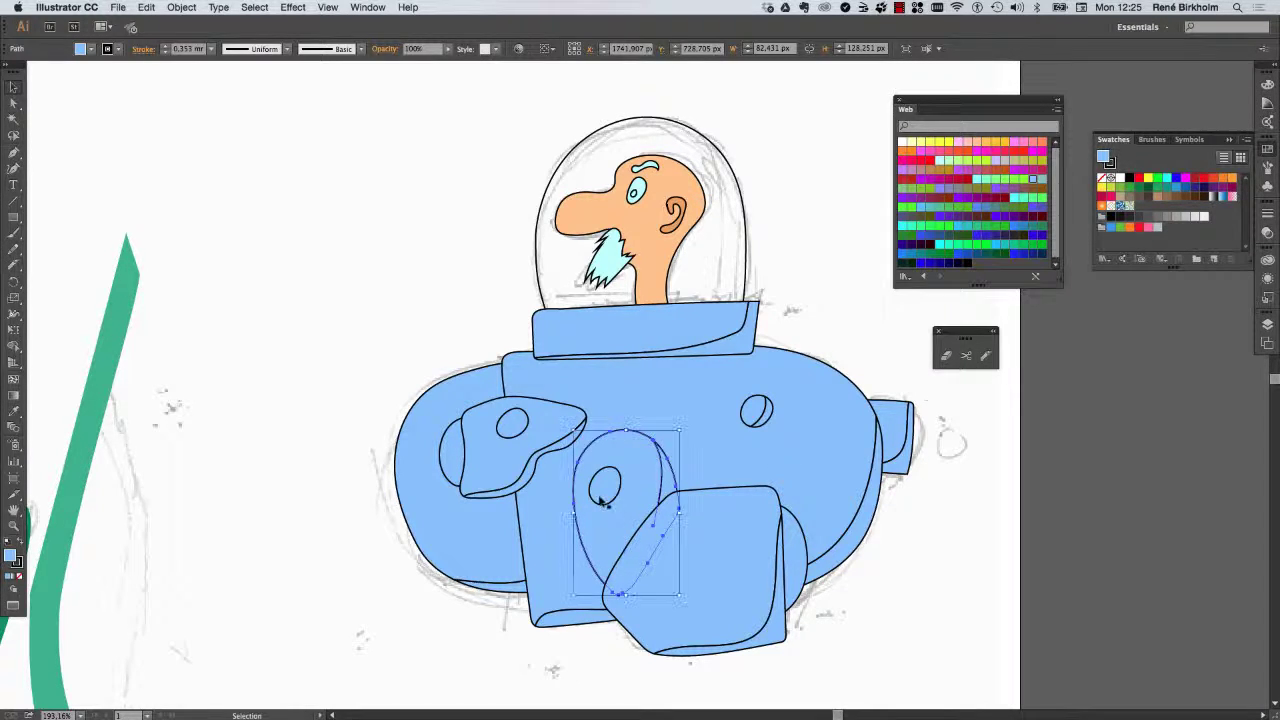
pyautogui.click(618, 468)
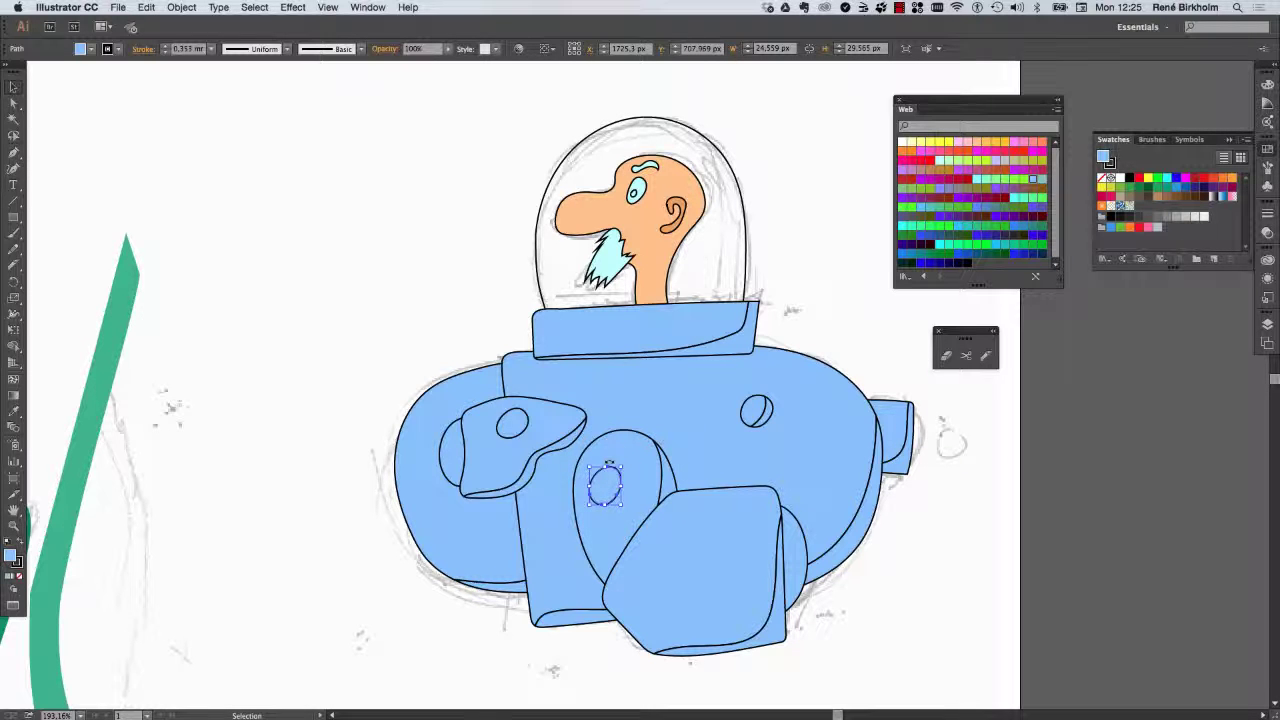
pyautogui.click(986, 356)
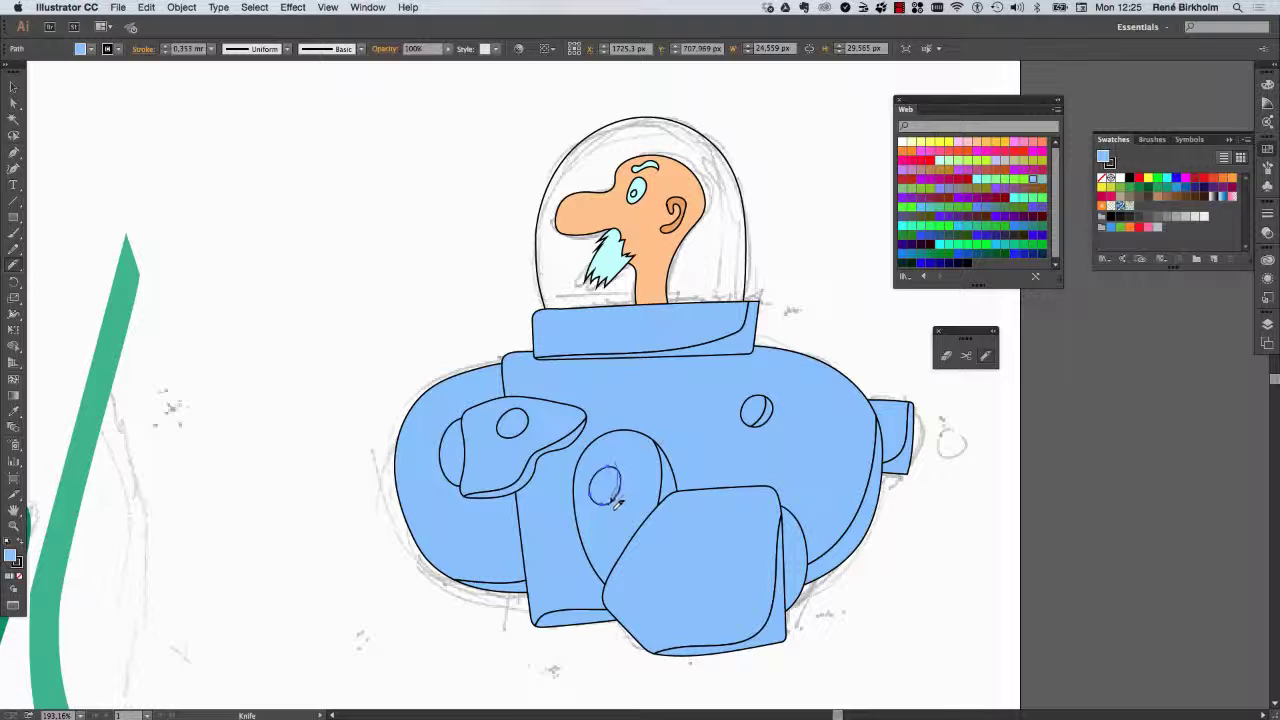
pyautogui.moveTo(596, 527); pyautogui.dragTo(603, 556)
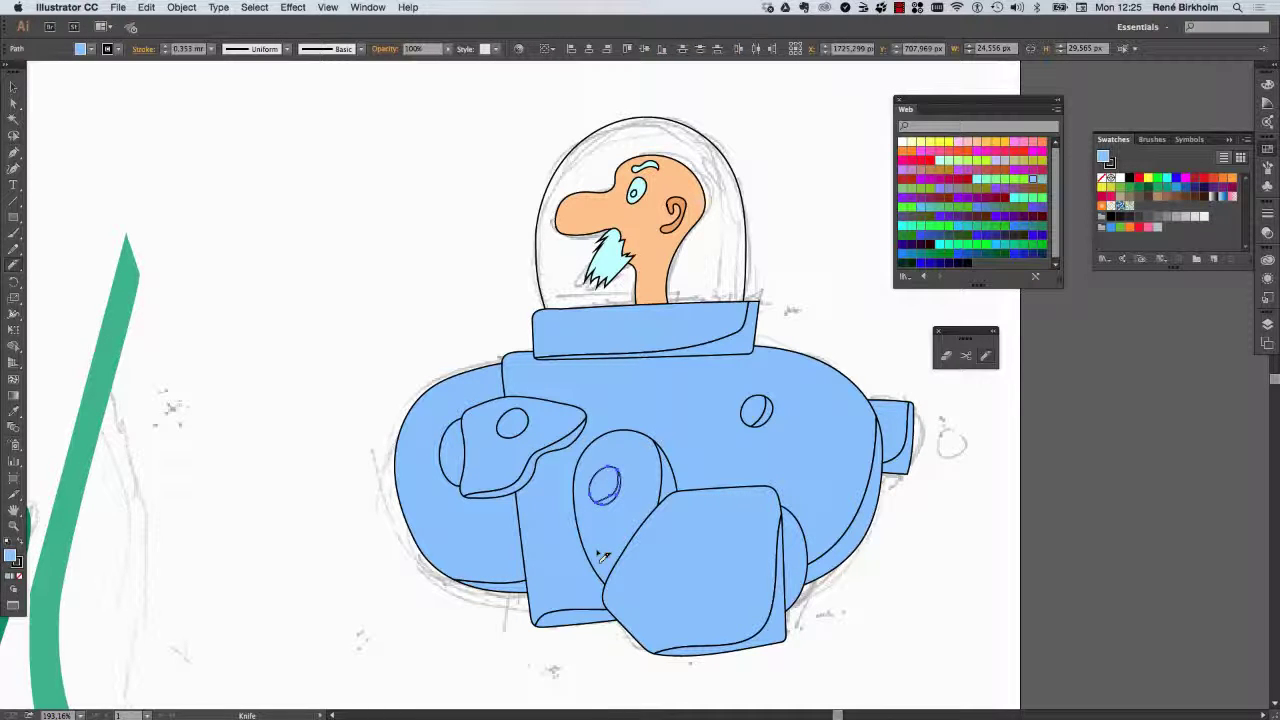
pyautogui.hotkey('ctrl', 'z')
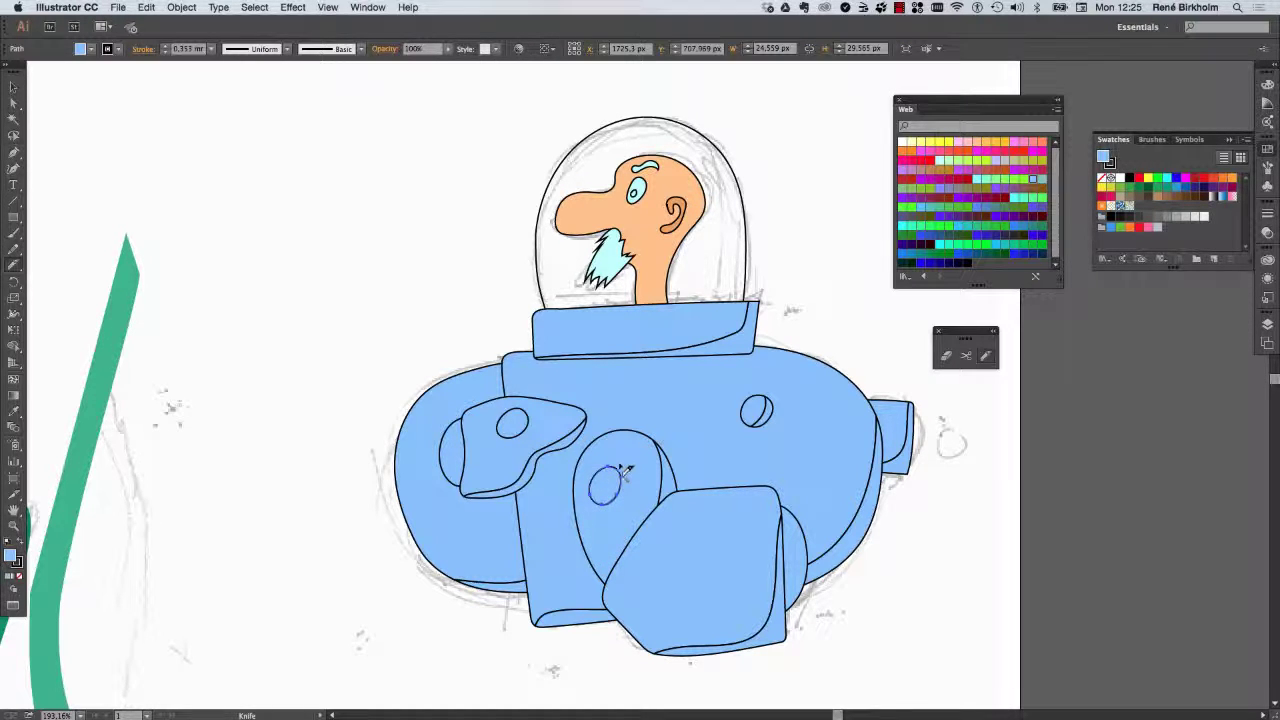
pyautogui.moveTo(611, 472); pyautogui.dragTo(604, 570)
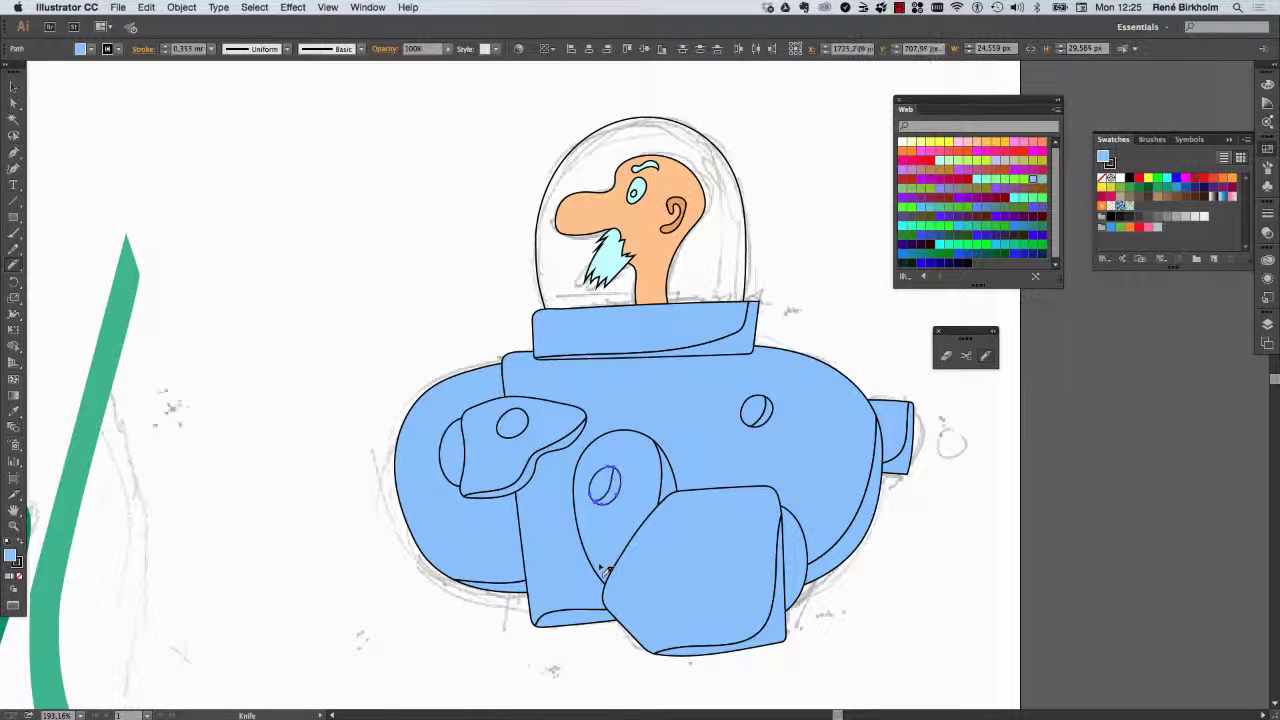
pyautogui.press('v')
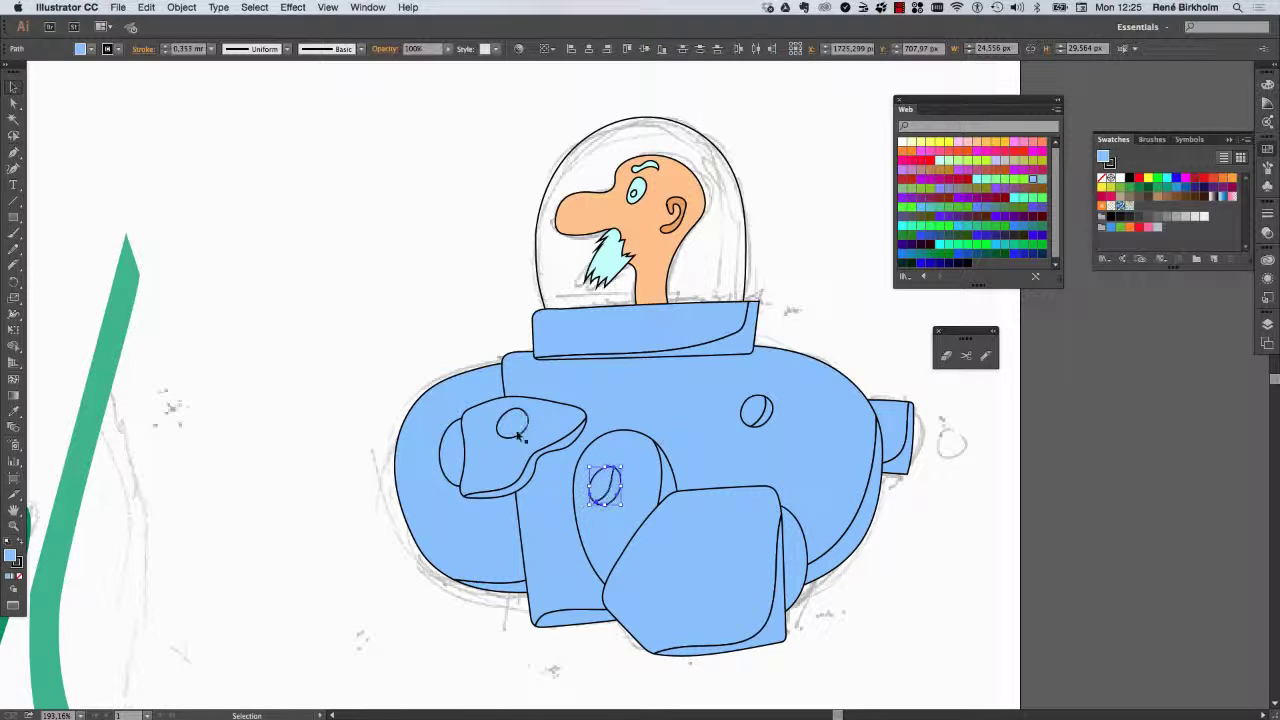
pyautogui.click(517, 431)
# - Slice the small oval on the left piece and the oval on the left block with Knife cuts
pyautogui.click(986, 356)
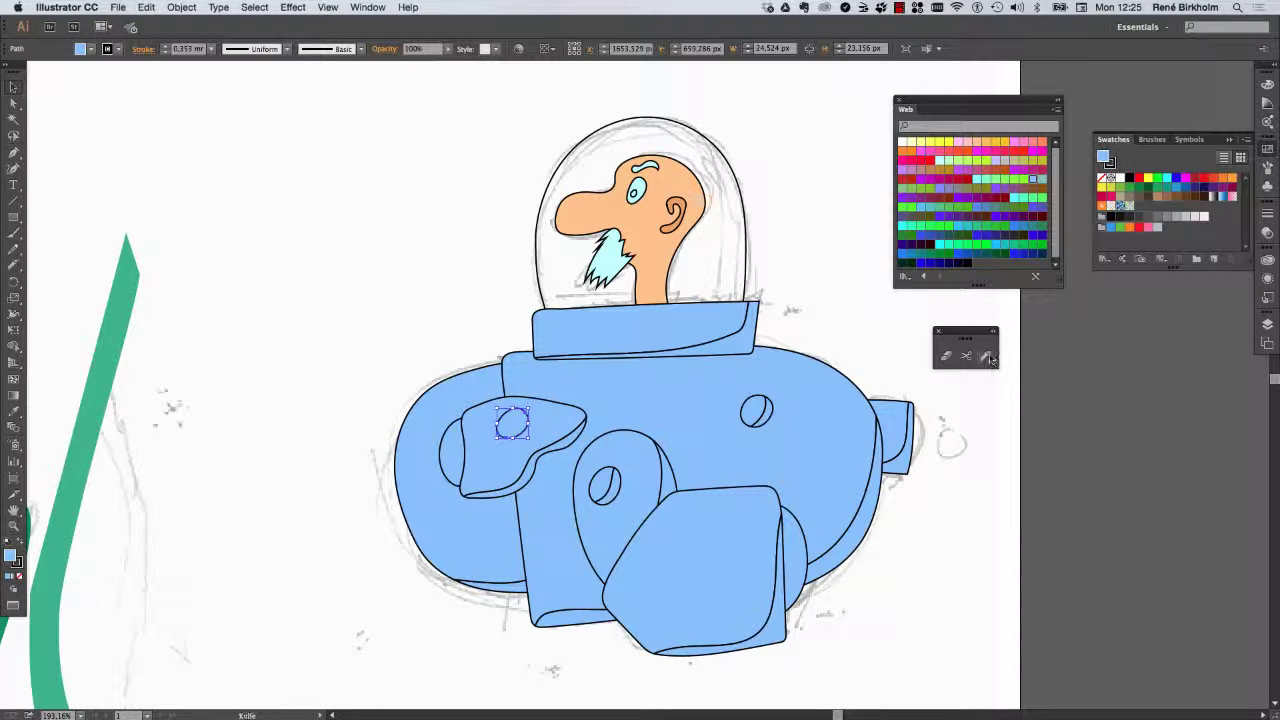
pyautogui.moveTo(521, 434); pyautogui.dragTo(495, 470)
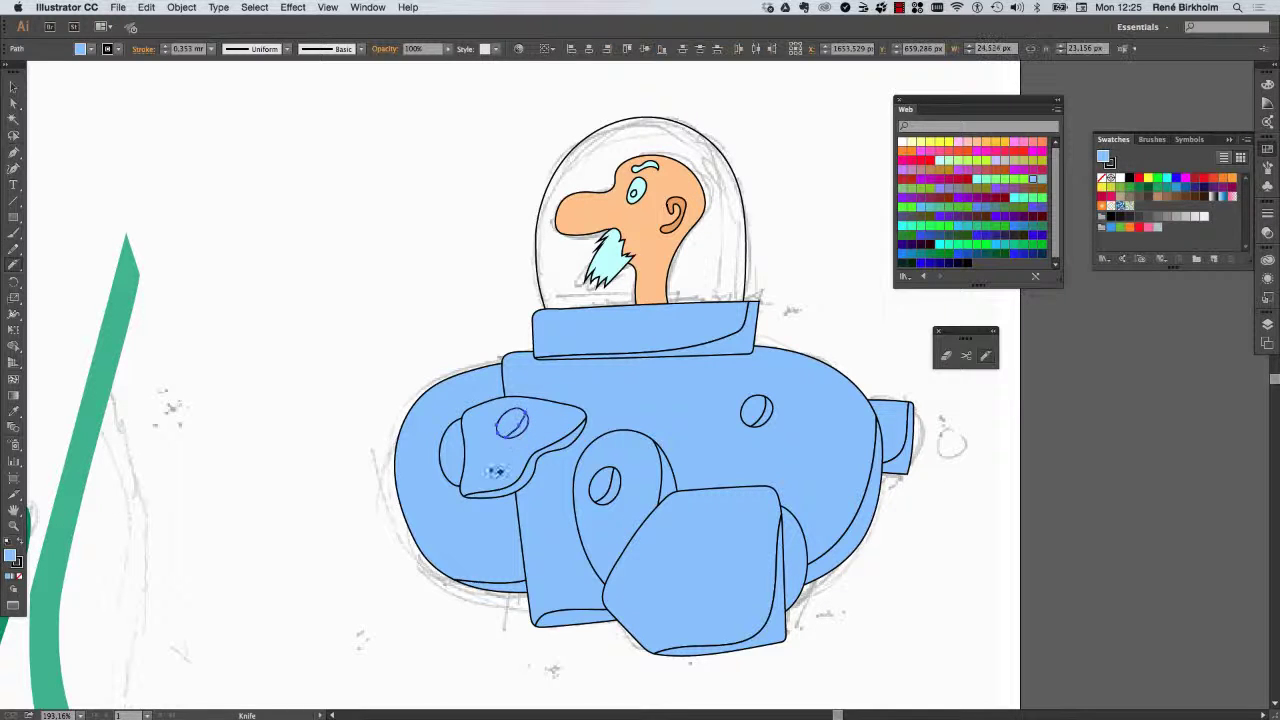
pyautogui.press('v')
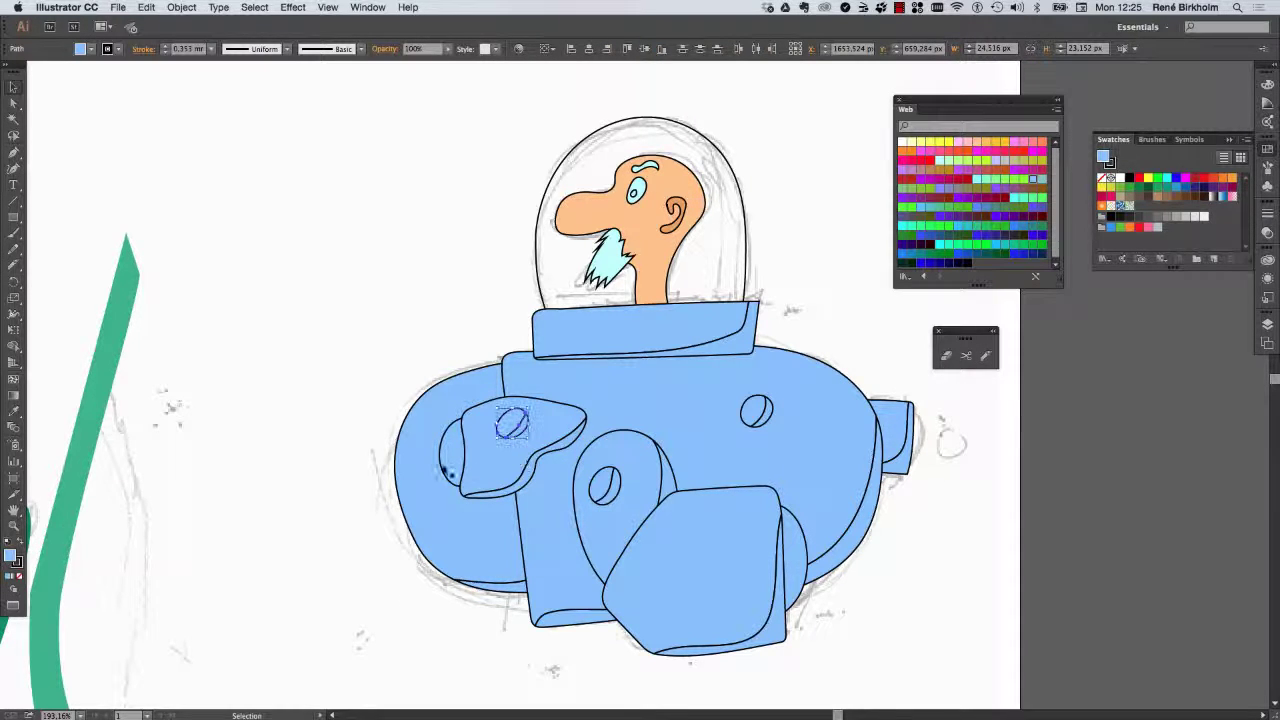
pyautogui.click(447, 465)
pyautogui.click(986, 357)
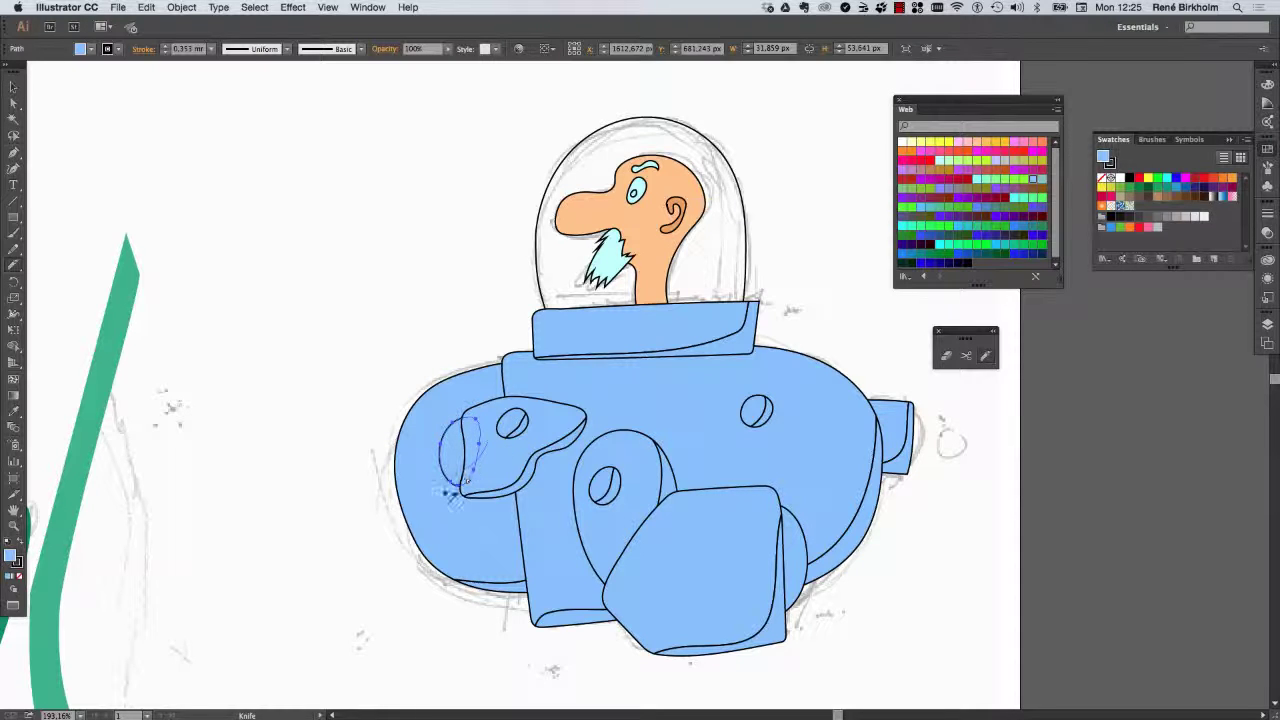
pyautogui.moveTo(455, 497); pyautogui.dragTo(466, 530)
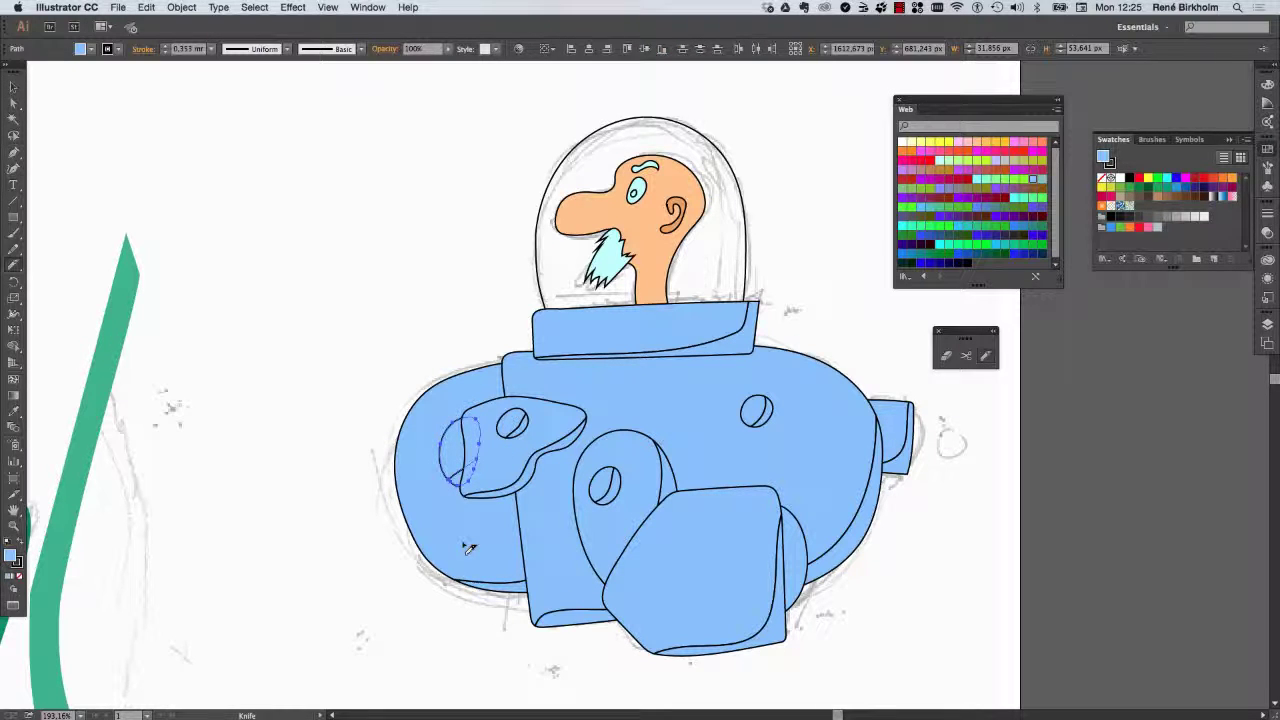
pyautogui.press('v')
# - Cut a shadow strip down the front box's right side panel
pyautogui.click(794, 588)
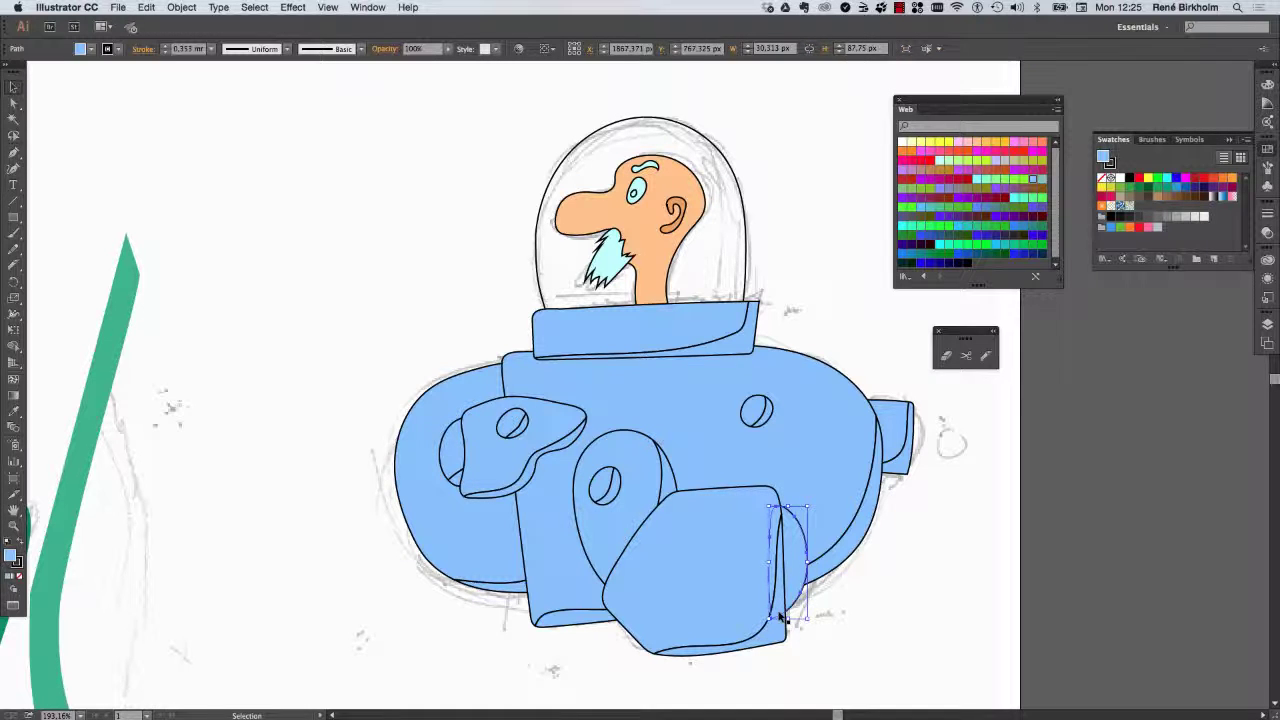
pyautogui.click(983, 357)
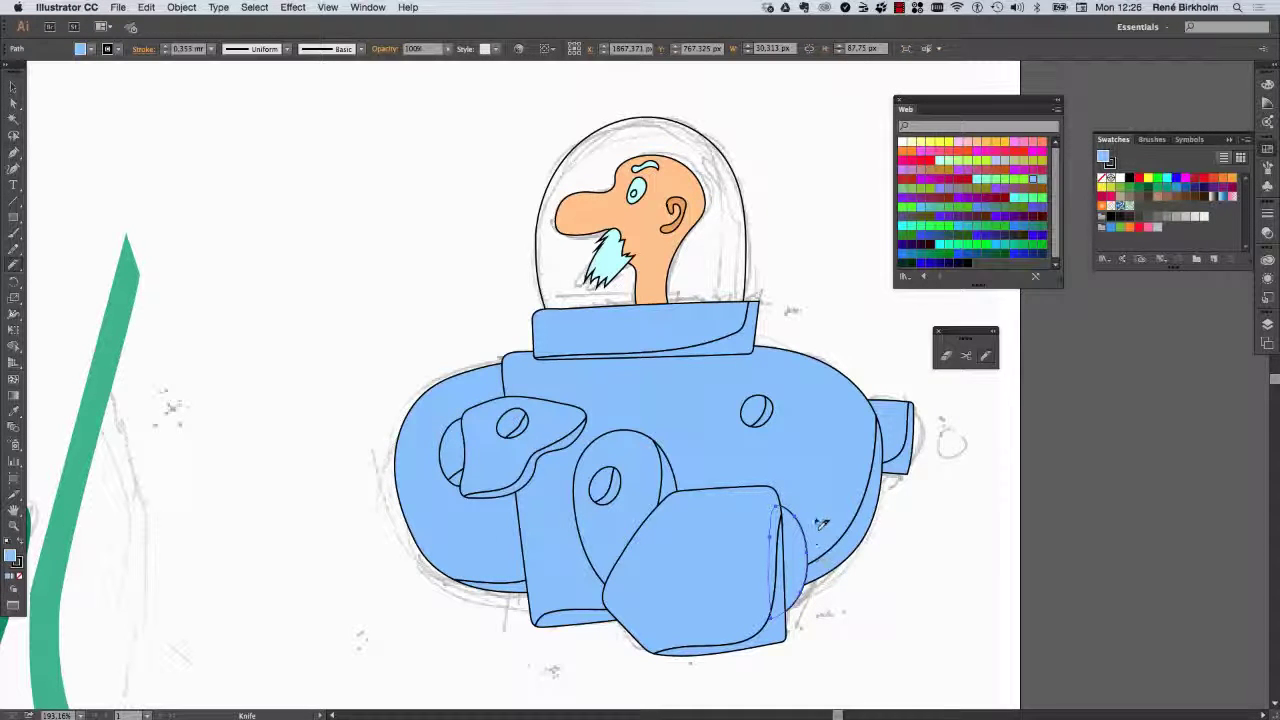
pyautogui.moveTo(808, 558); pyautogui.dragTo(826, 648)
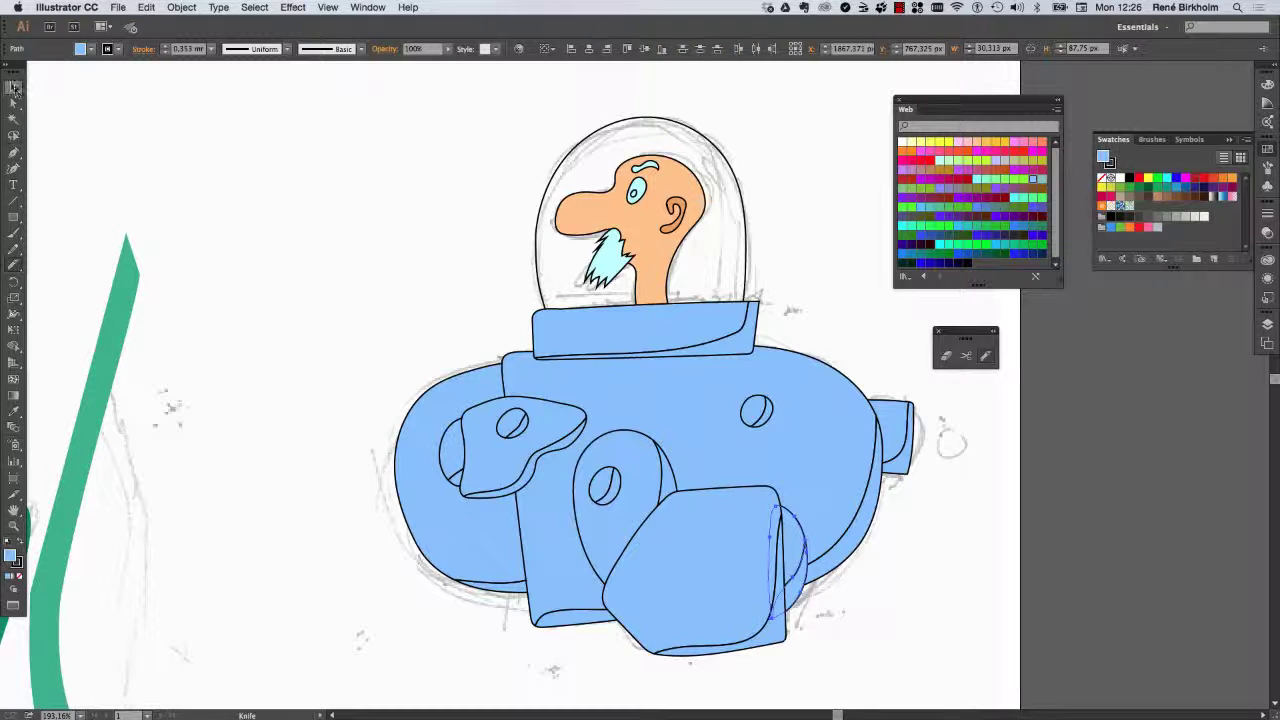
pyautogui.click(13, 87)
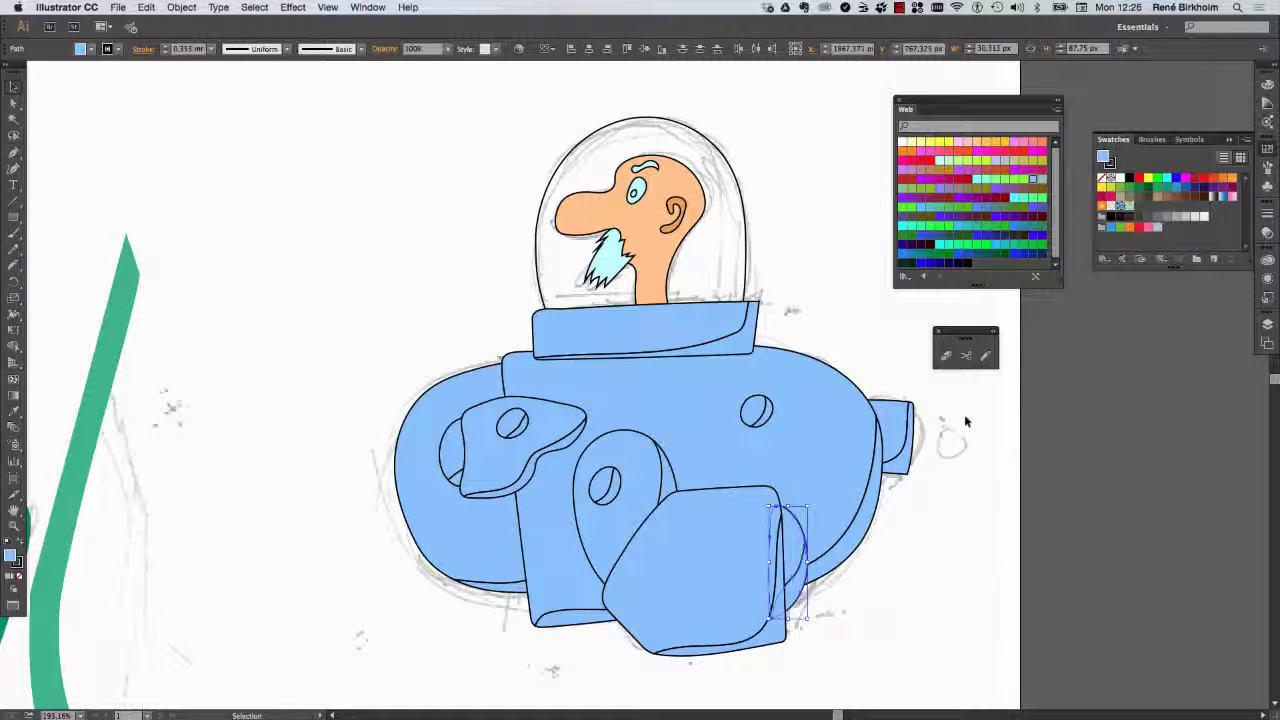
# - Shift-select the collar, side, lower-left, front-left, bottom and front-block shadow pieces and group them
pyautogui.click(750, 345)
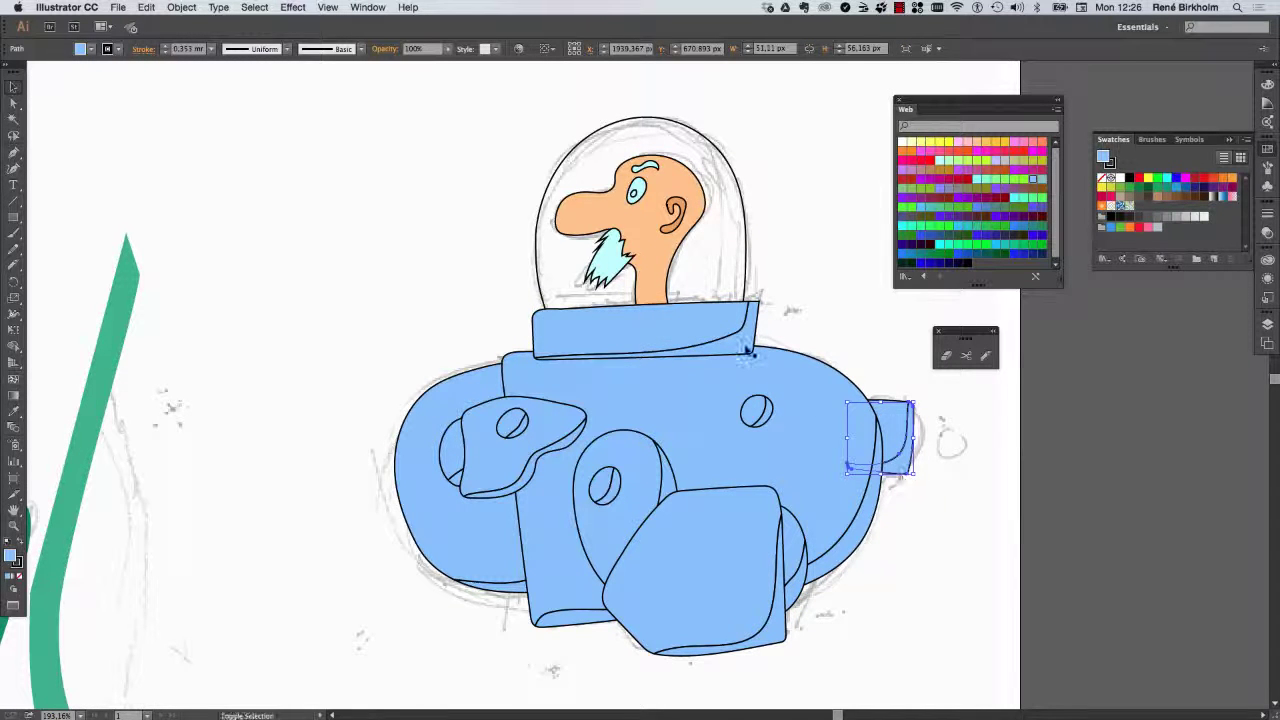
pyautogui.keyDown('shift'); pyautogui.click(901, 470); pyautogui.keyUp('shift')
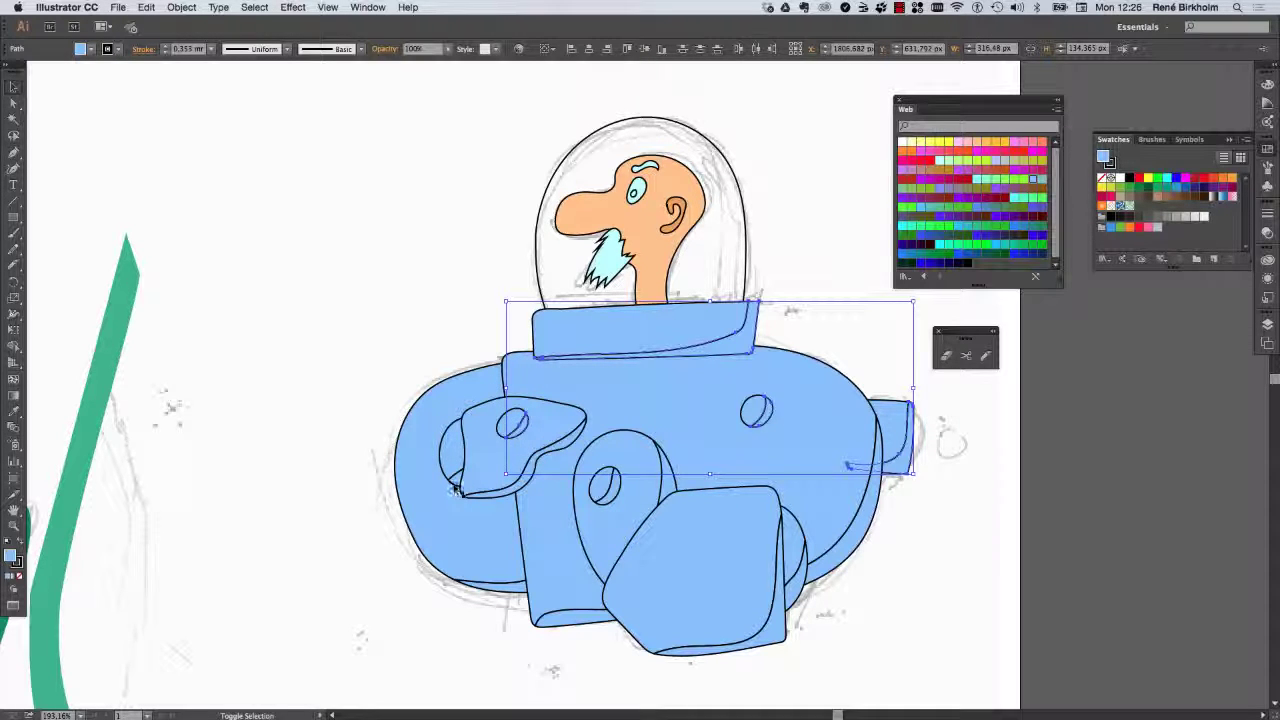
pyautogui.keyDown('shift'); pyautogui.click(456, 487); pyautogui.keyUp('shift')
pyautogui.keyDown('shift'); pyautogui.click(569, 451); pyautogui.keyUp('shift')
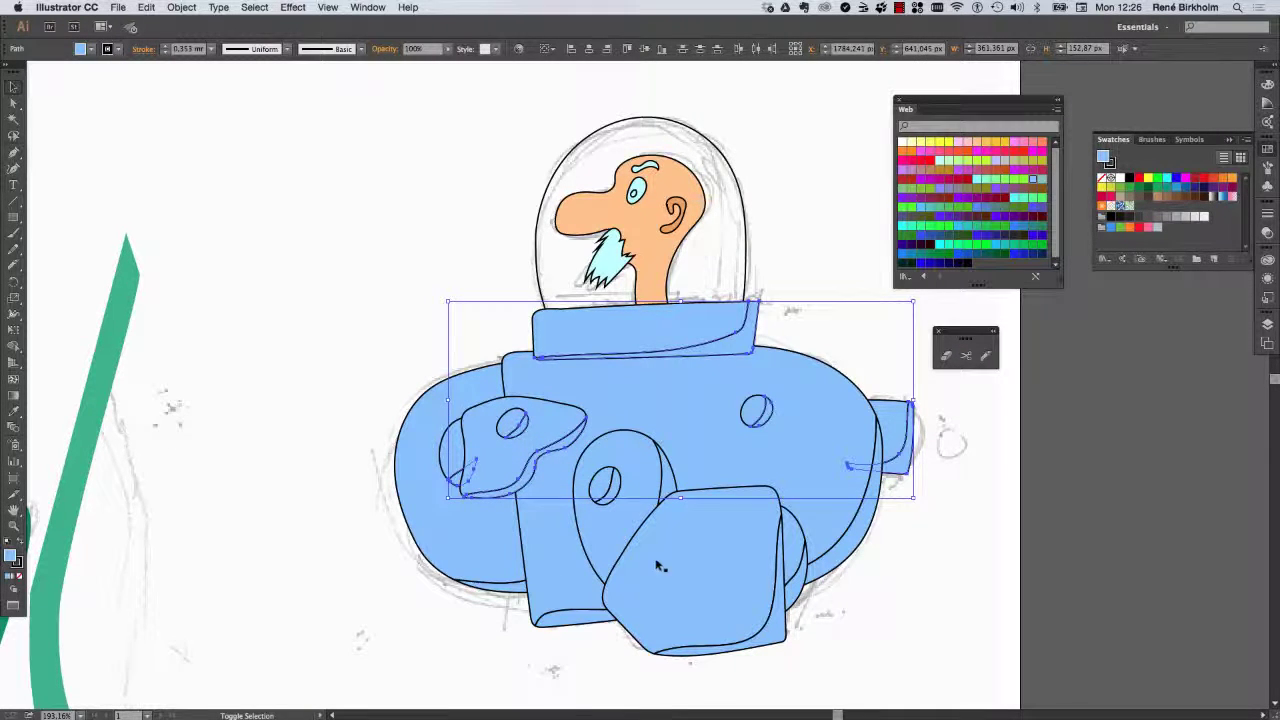
pyautogui.keyDown('shift'); pyautogui.click(590, 626); pyautogui.keyUp('shift')
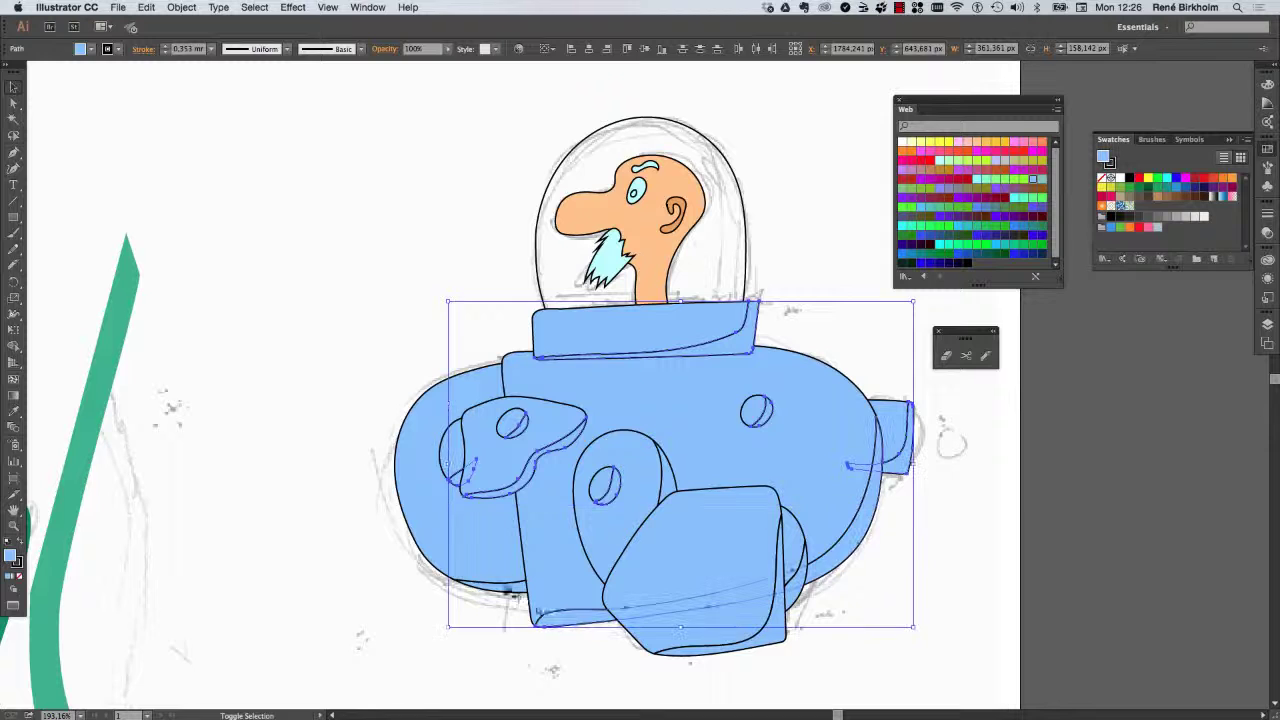
pyautogui.keyDown('shift'); pyautogui.click(772, 642); pyautogui.keyUp('shift')
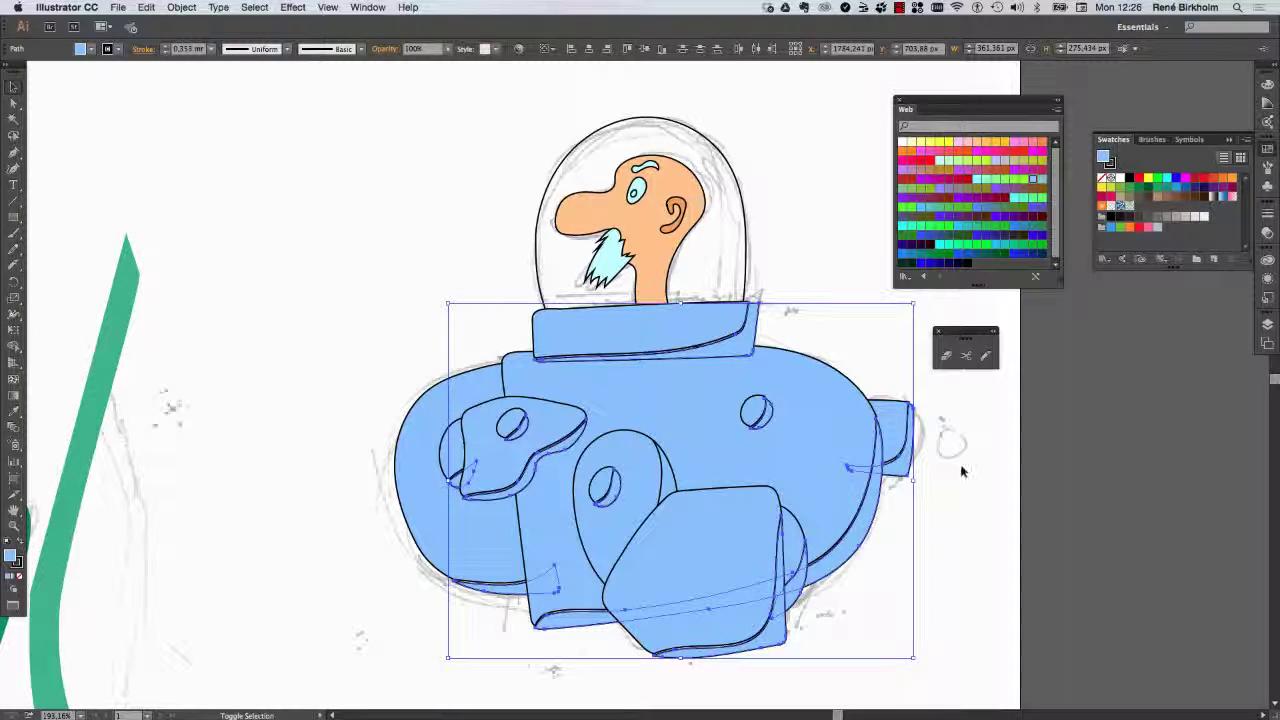
pyautogui.hotkey('ctrl', 'g')
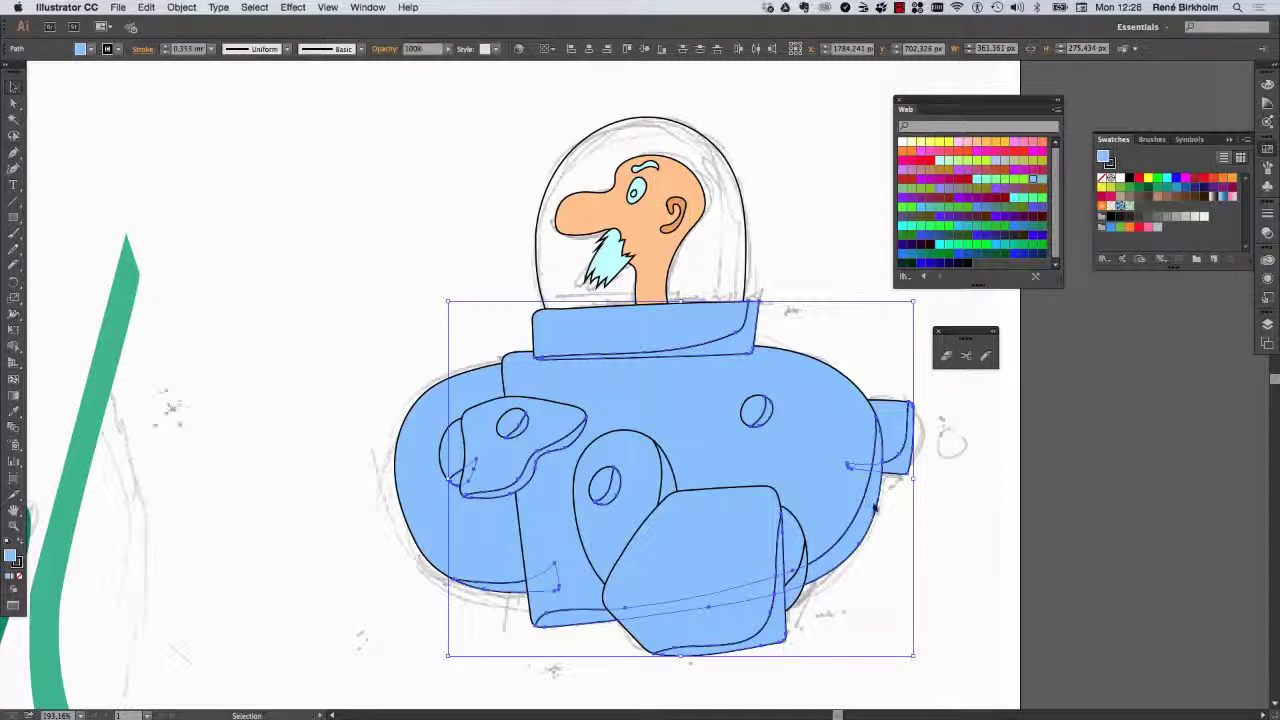
# - Test-move the selection twice with undo, then add the cylinder's shadow piece
pyautogui.moveTo(903, 476); pyautogui.dragTo(1001, 508)
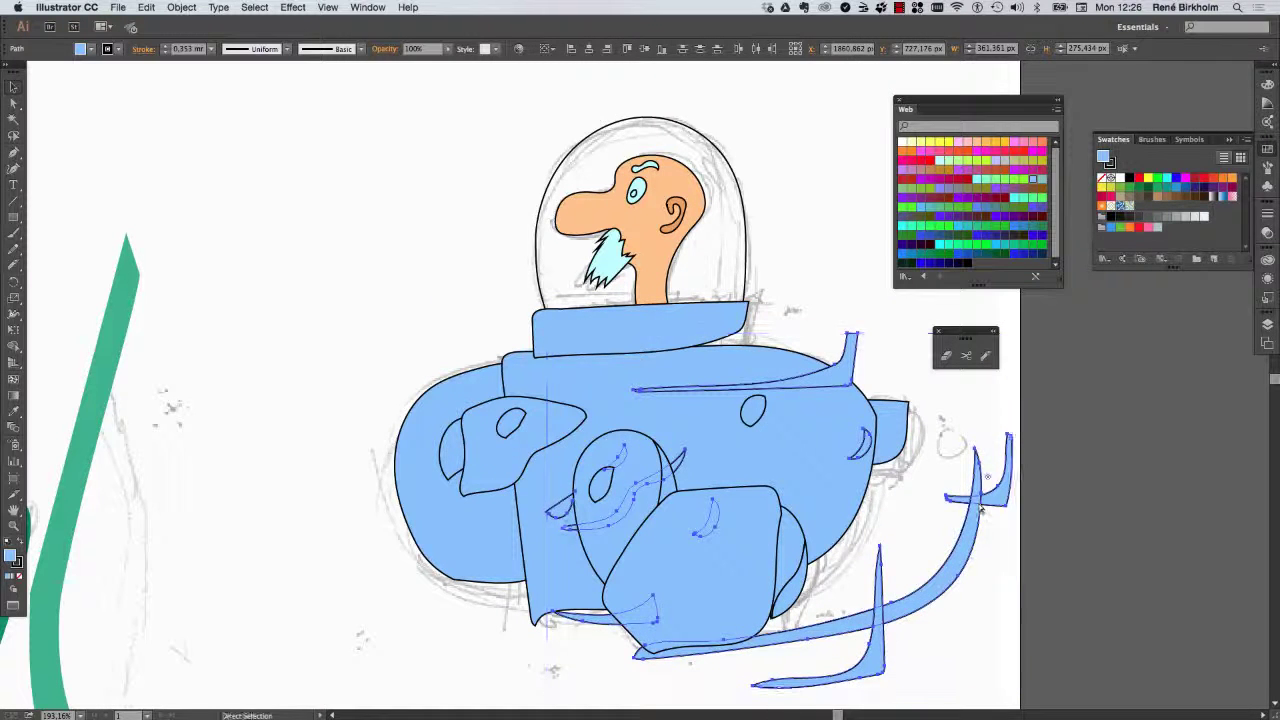
pyautogui.press('super+z')
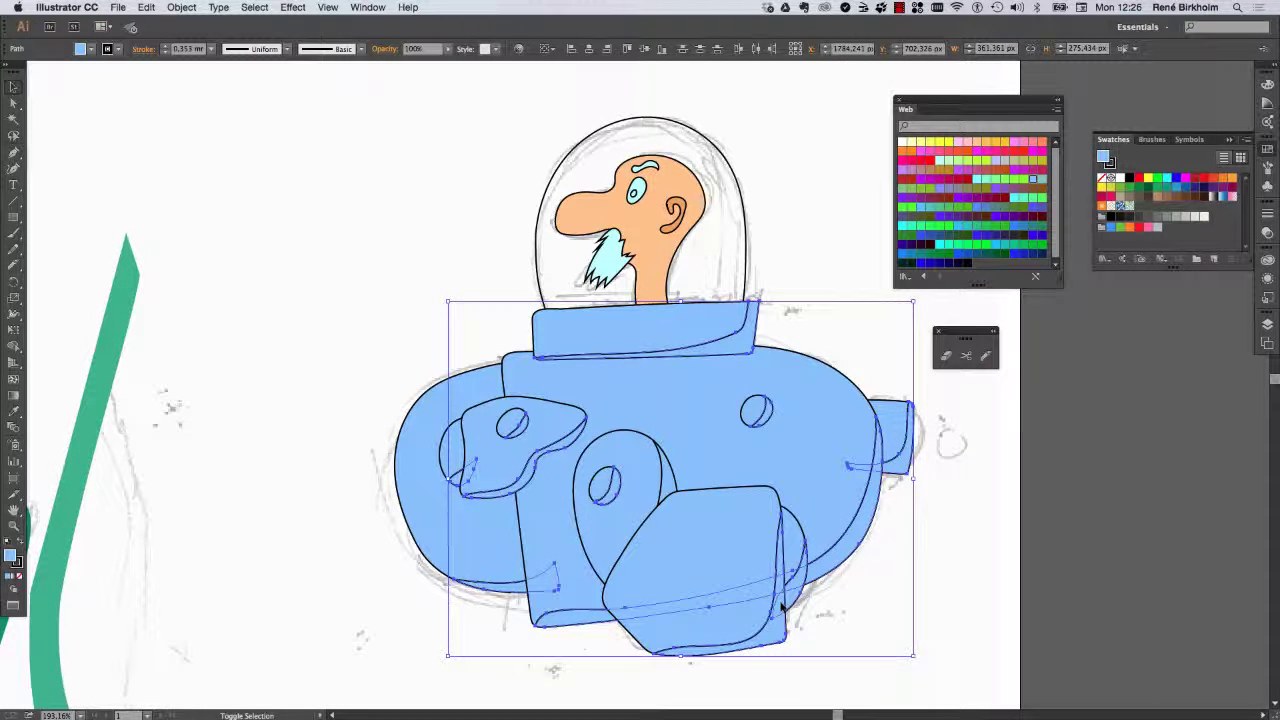
pyautogui.moveTo(782, 605); pyautogui.dragTo(448, 576)
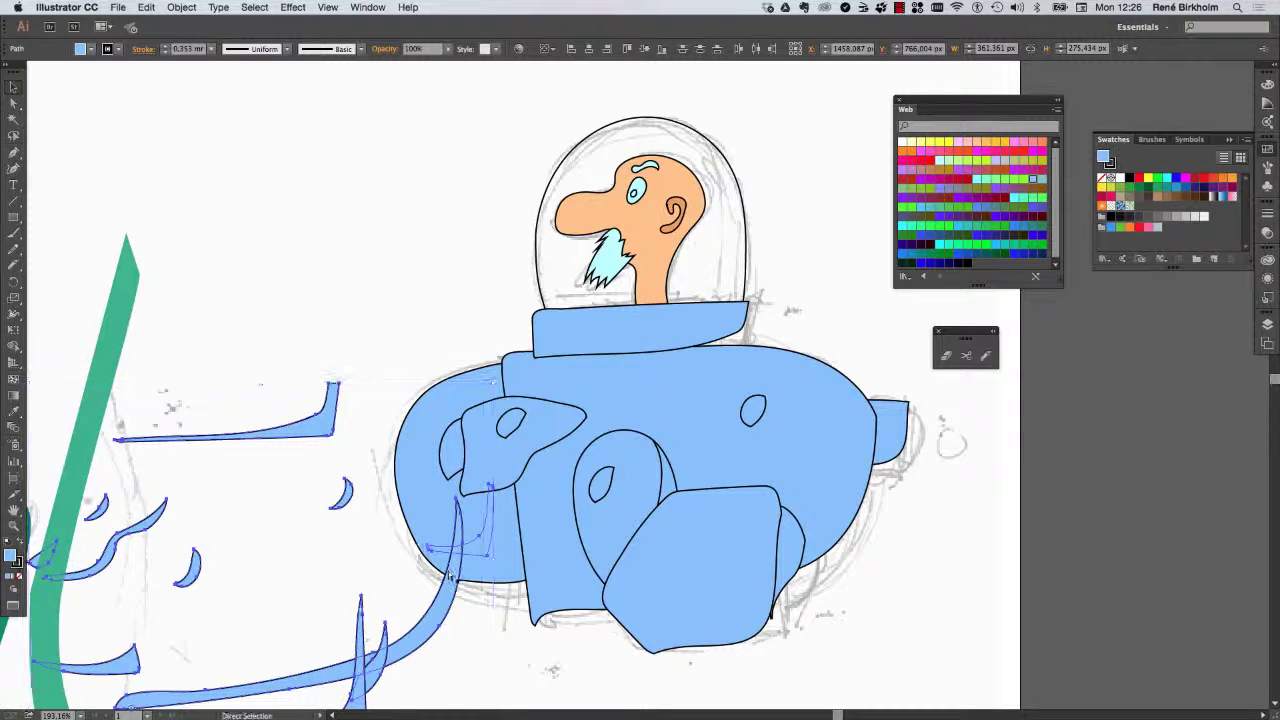
pyautogui.press('super+z')
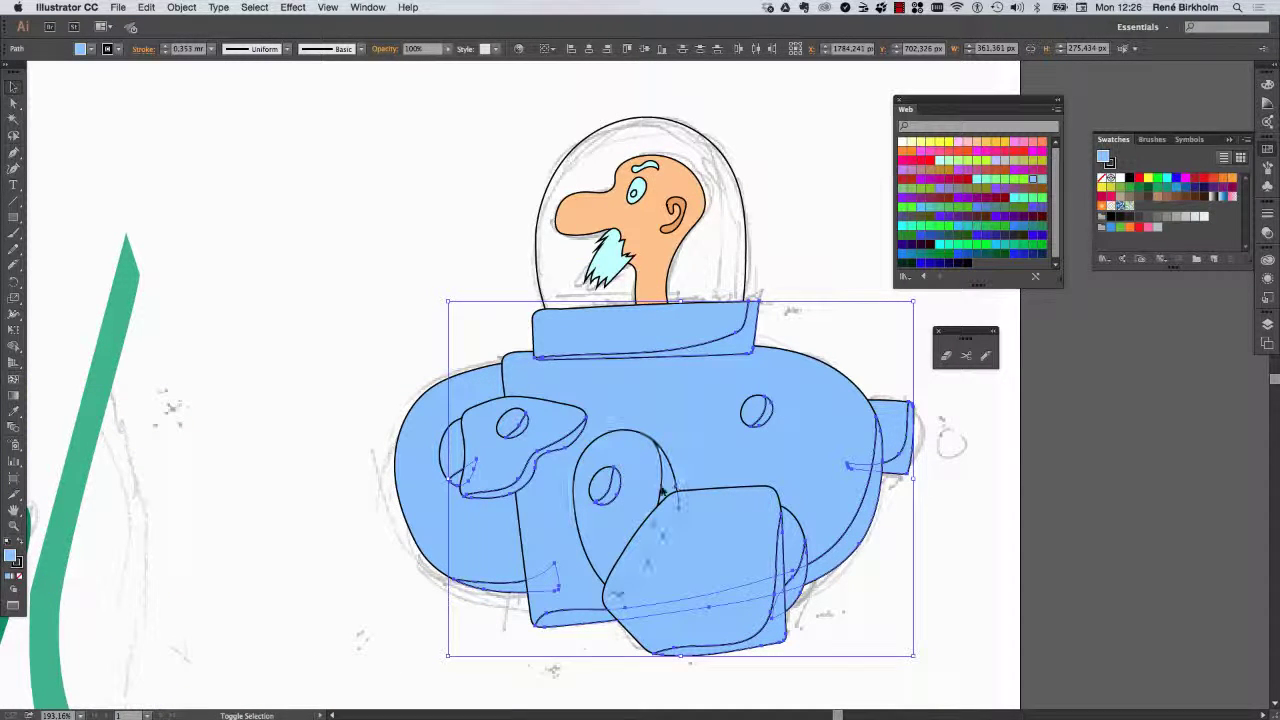
pyautogui.keyDown('shift'); pyautogui.click(660, 492); pyautogui.keyUp('shift')
# - Fill the selected shadow pieces with the darker blue #4B82AF via the Color Picker
pyautogui.doubleClick(15, 560)
pyautogui.moveTo(213, 294); pyautogui.dragTo(240, 343)
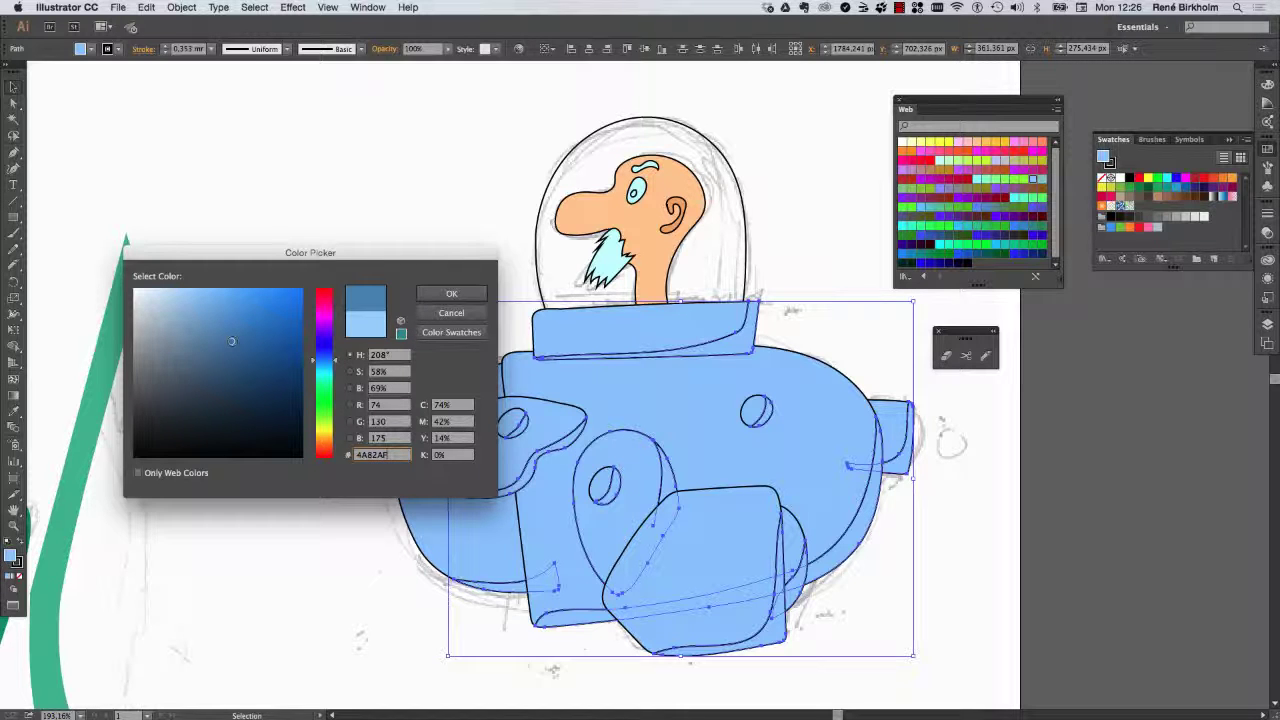
pyautogui.moveTo(240, 344); pyautogui.dragTo(229, 342)
pyautogui.click(451, 293)
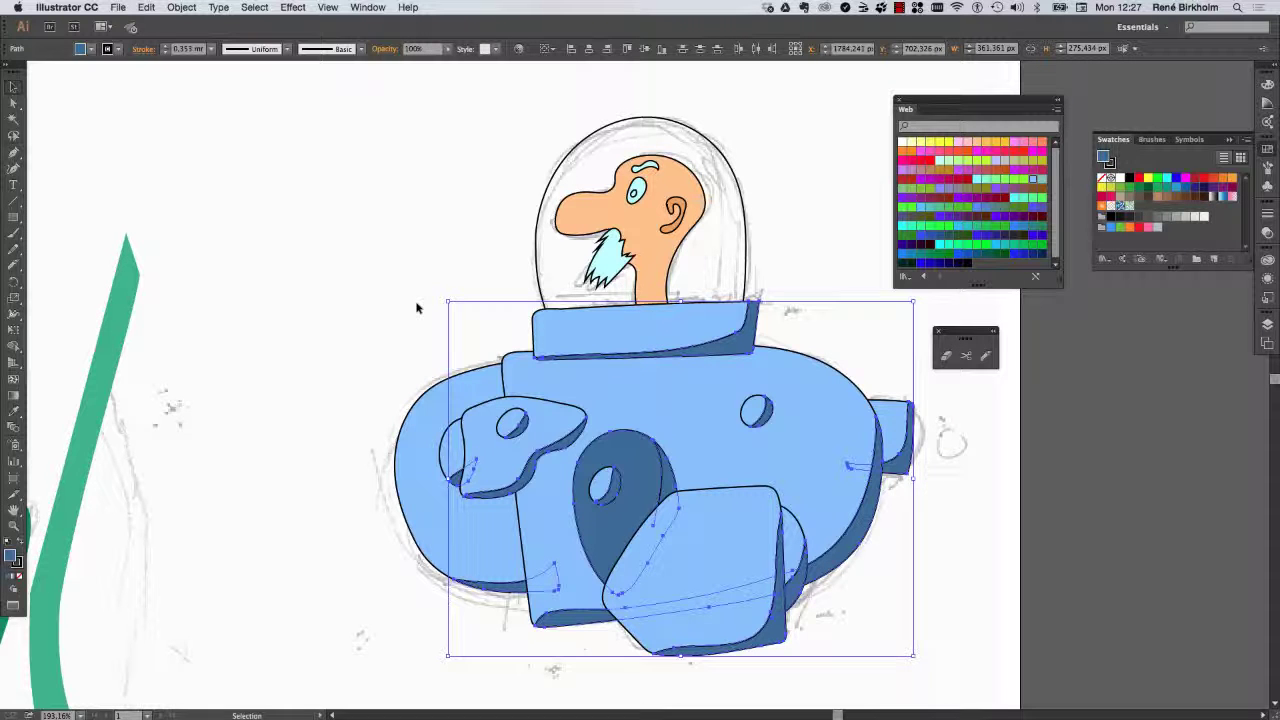
pyautogui.click(951, 565)
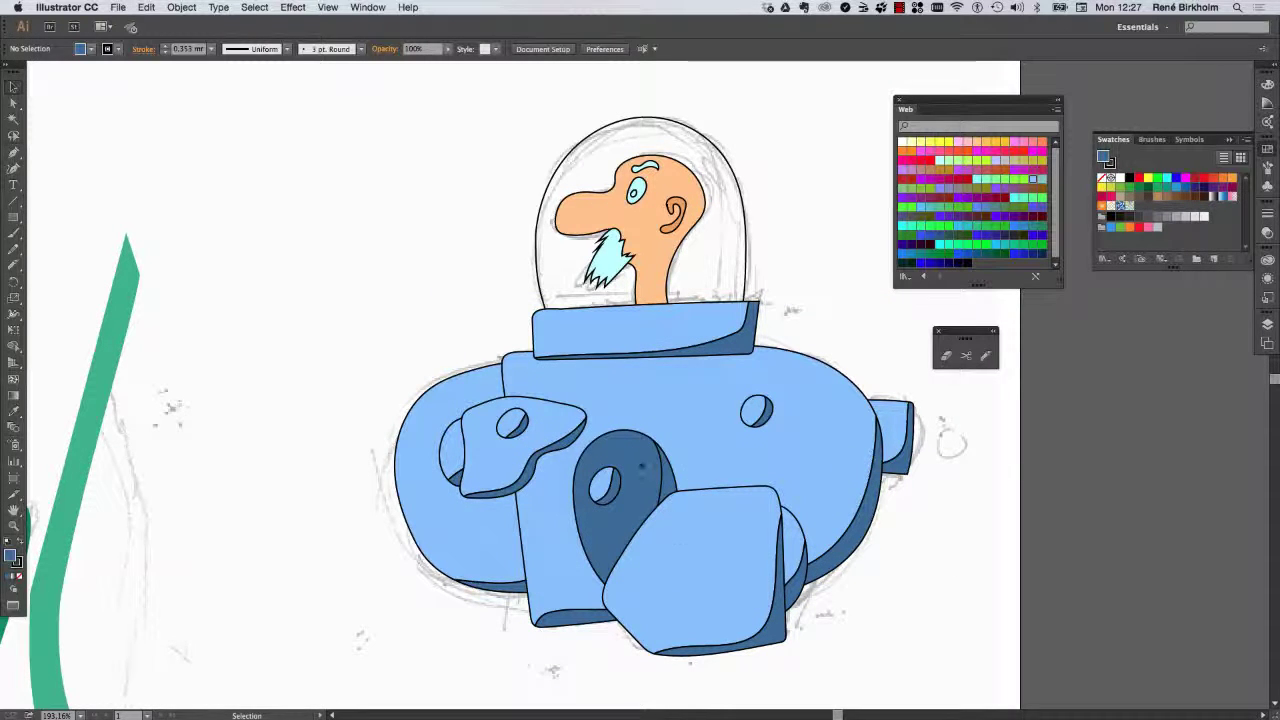
pyautogui.click(636, 470)
# - Sample the light blue body colour onto the selected shape with the eyedropper
pyautogui.press('i')
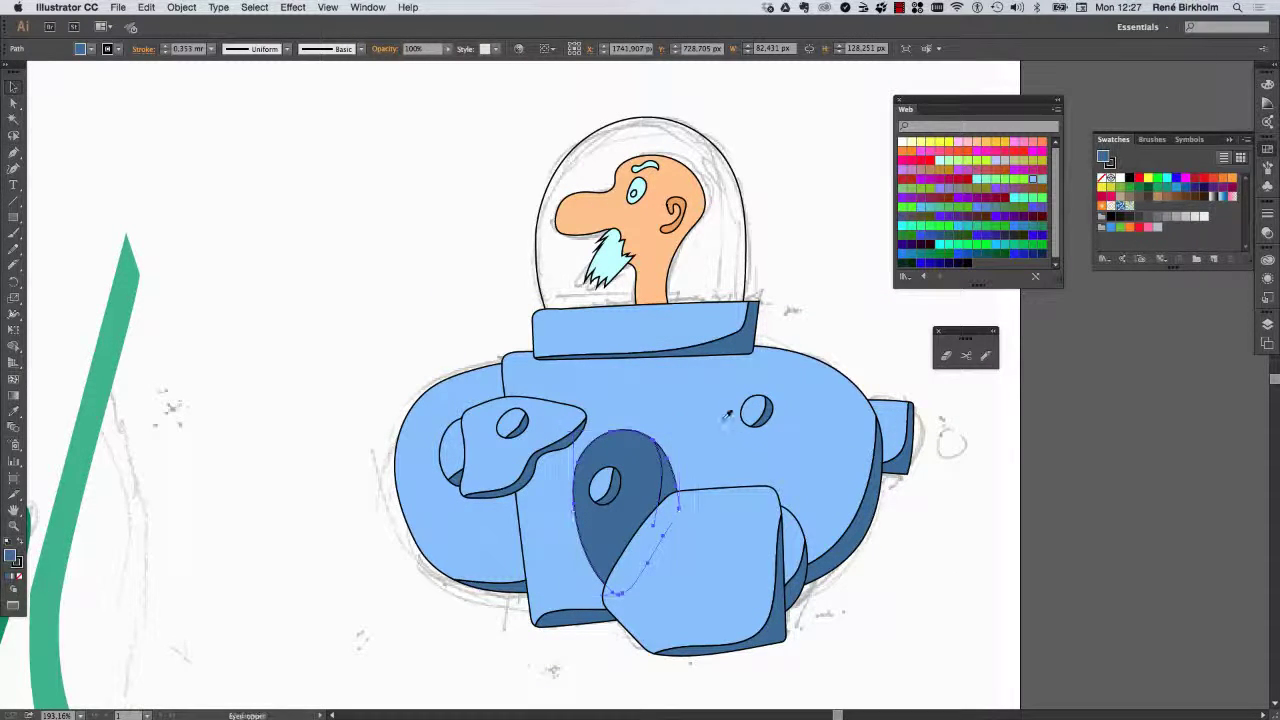
pyautogui.click(722, 414)
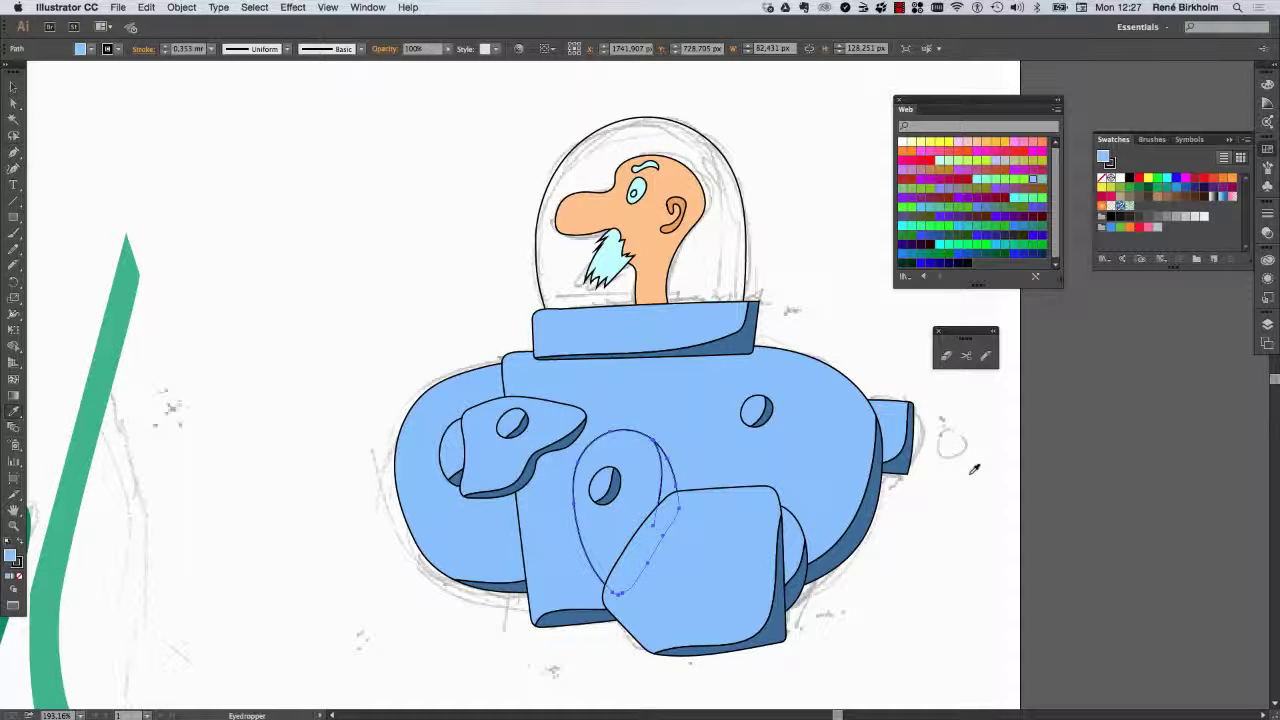
pyautogui.click(986, 355)
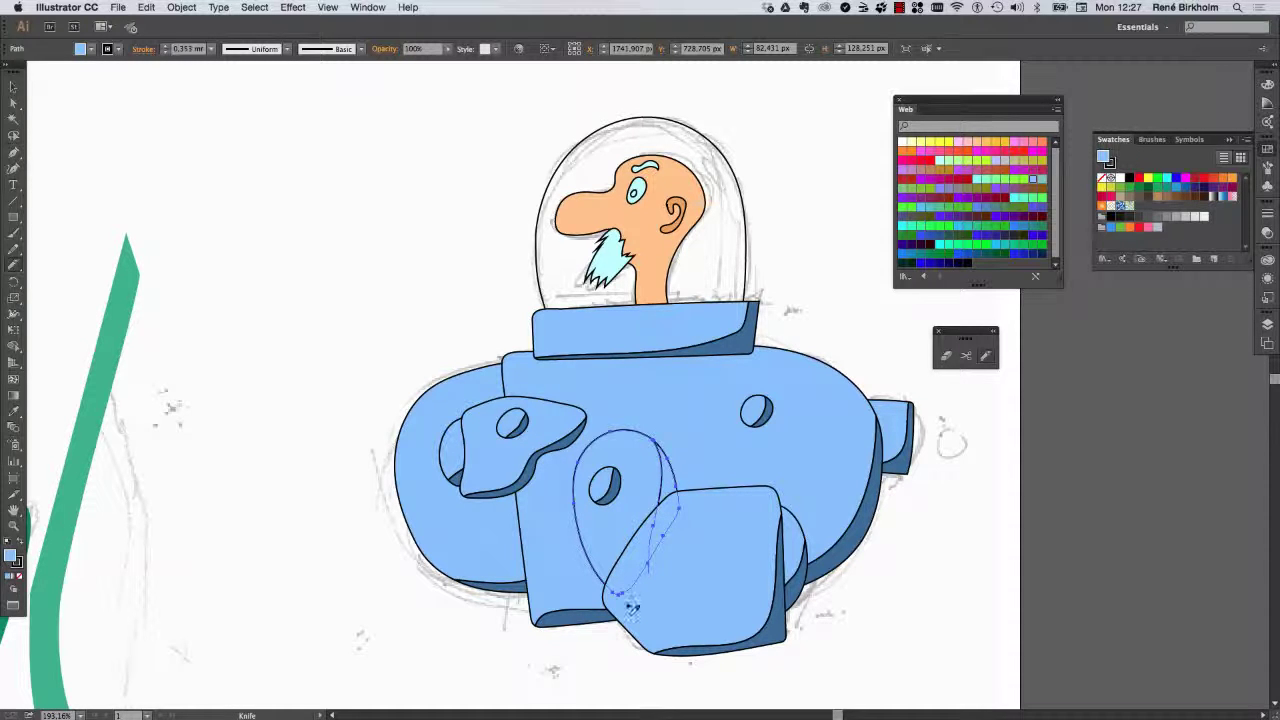
pyautogui.click(13, 87)
# - Slice a sliver off the oval over the body and fill it dark blue
pyautogui.click(177, 185)
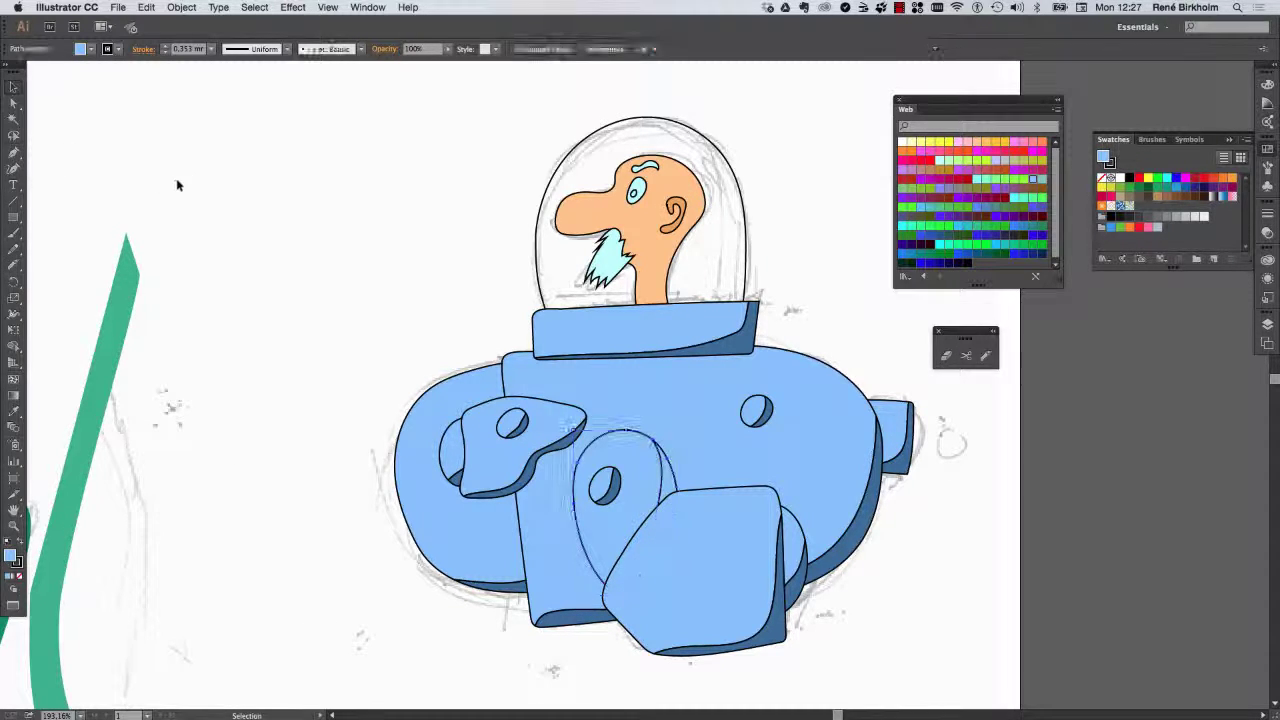
pyautogui.click(655, 497)
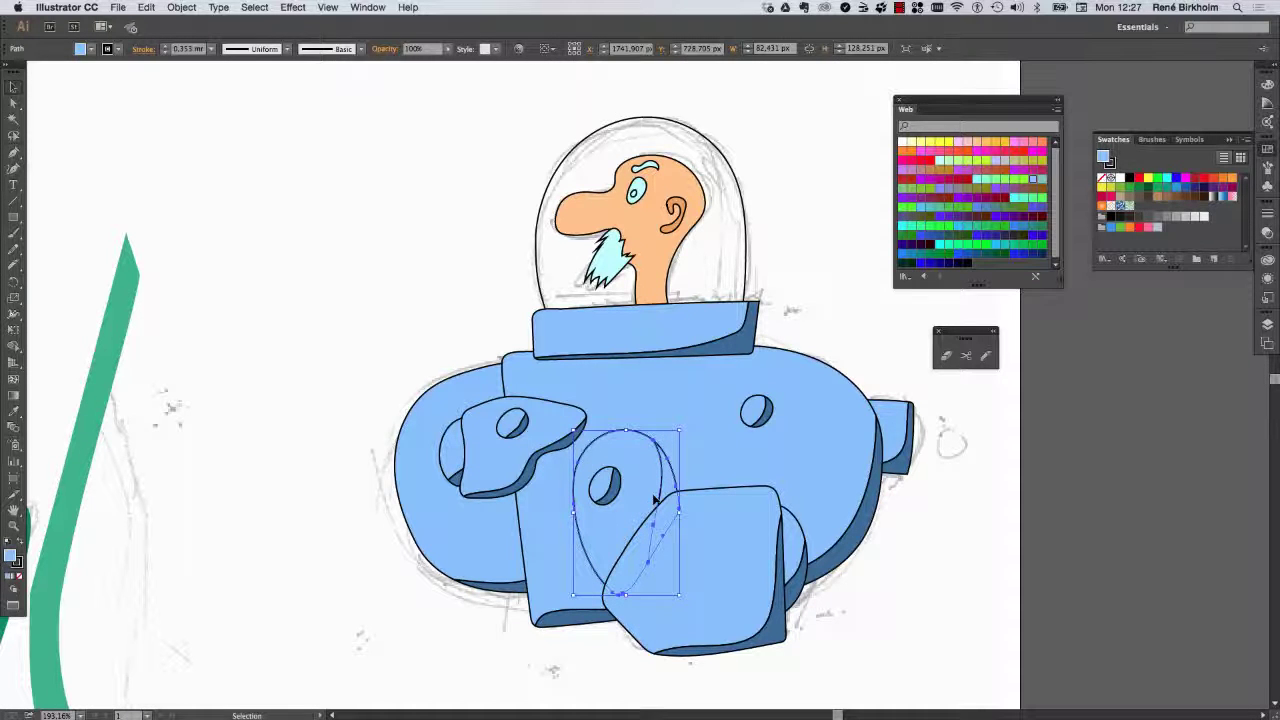
pyautogui.click(985, 355)
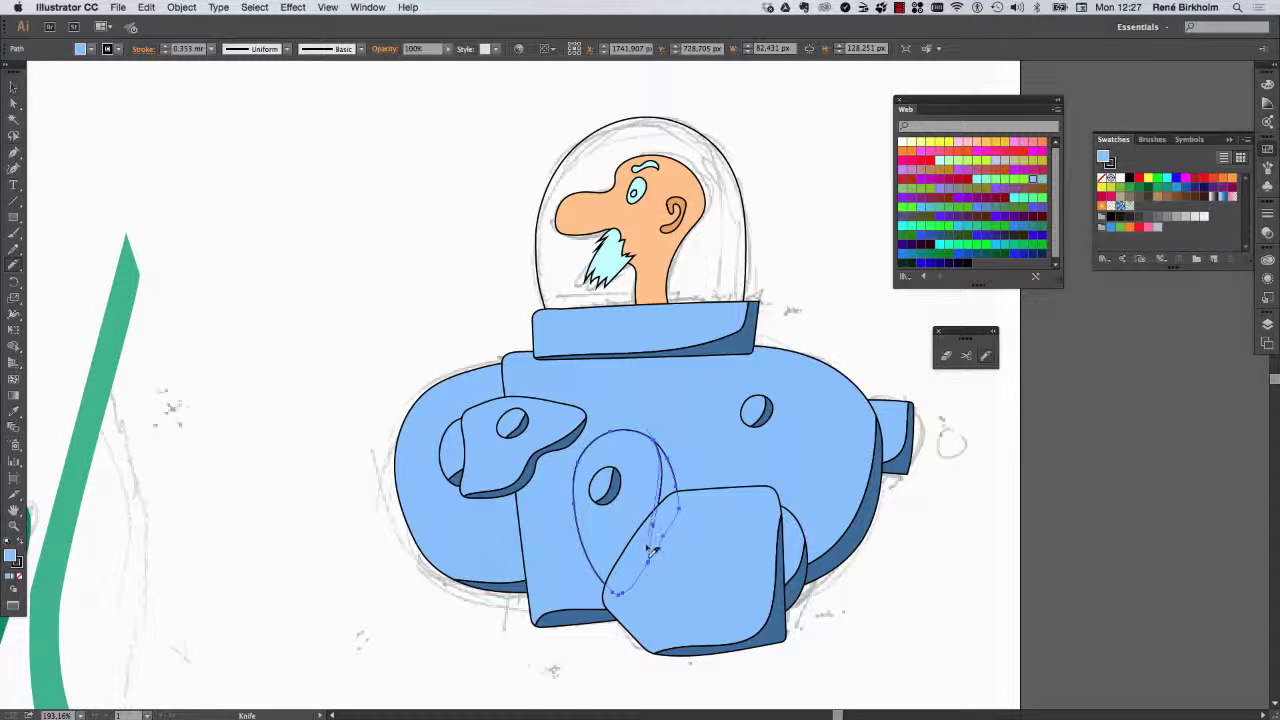
pyautogui.moveTo(652, 550); pyautogui.dragTo(648, 594)
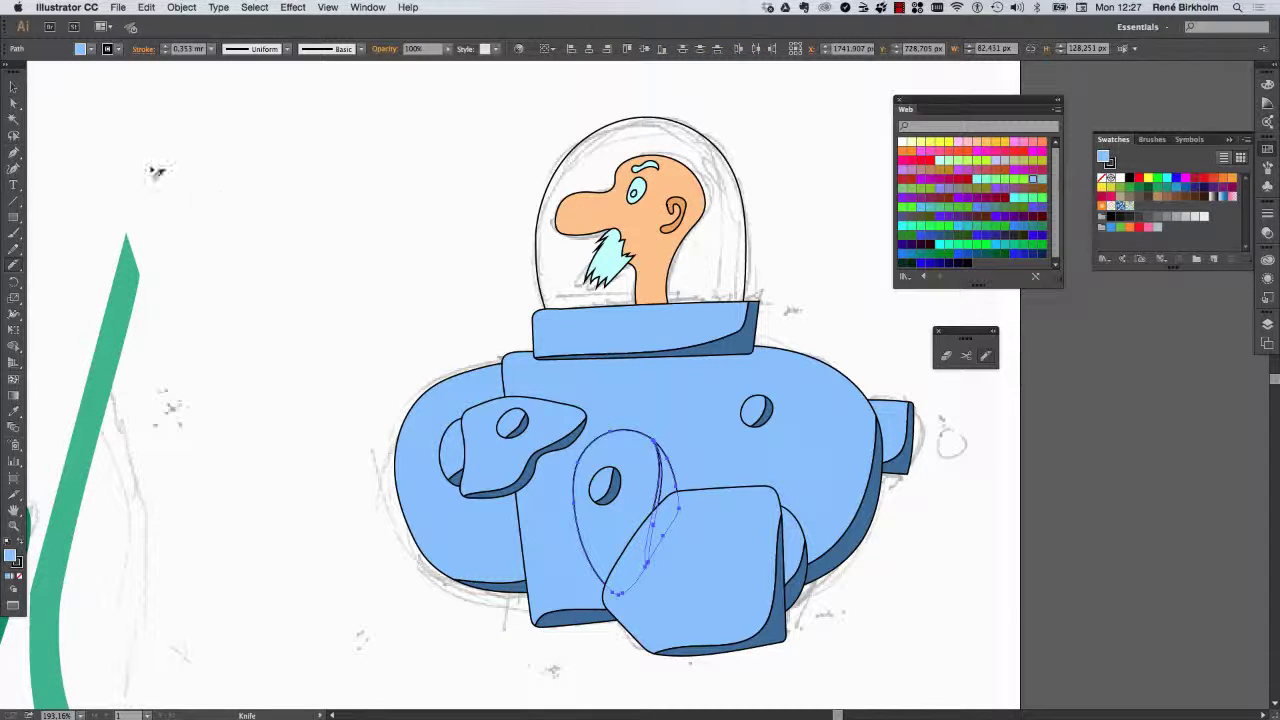
pyautogui.press('v')
pyautogui.click(648, 545)
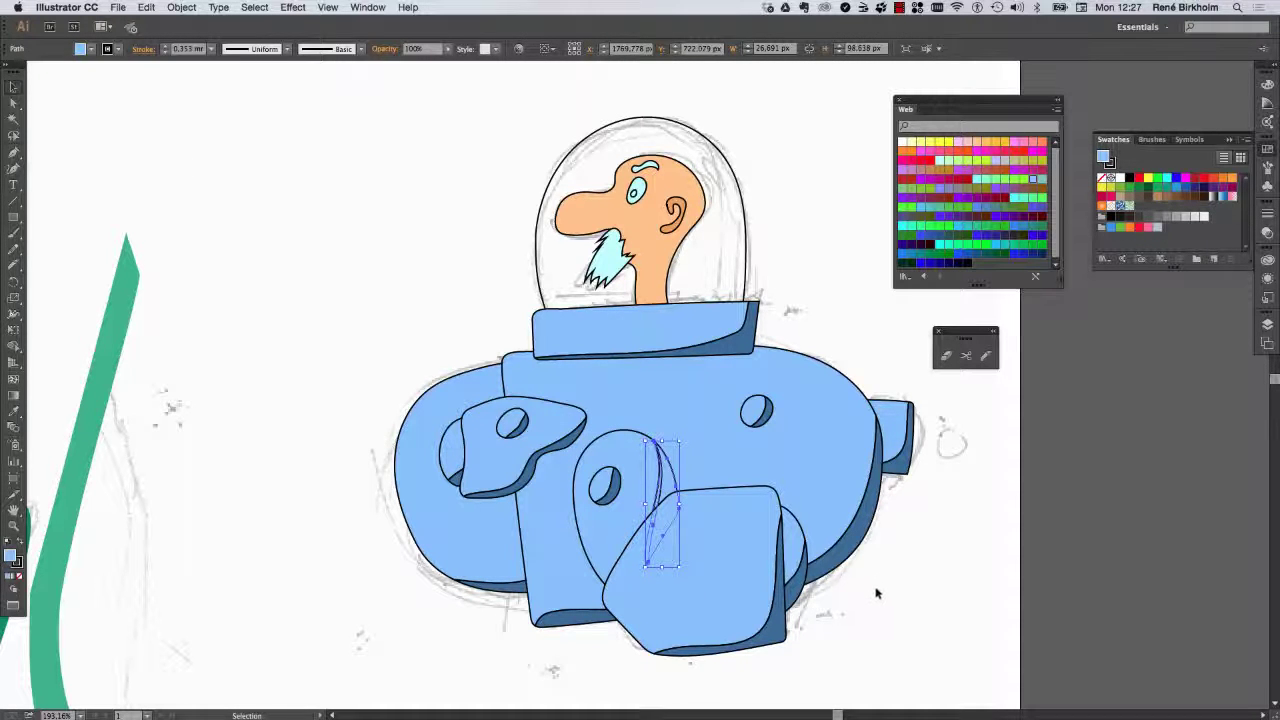
pyautogui.press('i')
pyautogui.click(858, 516)
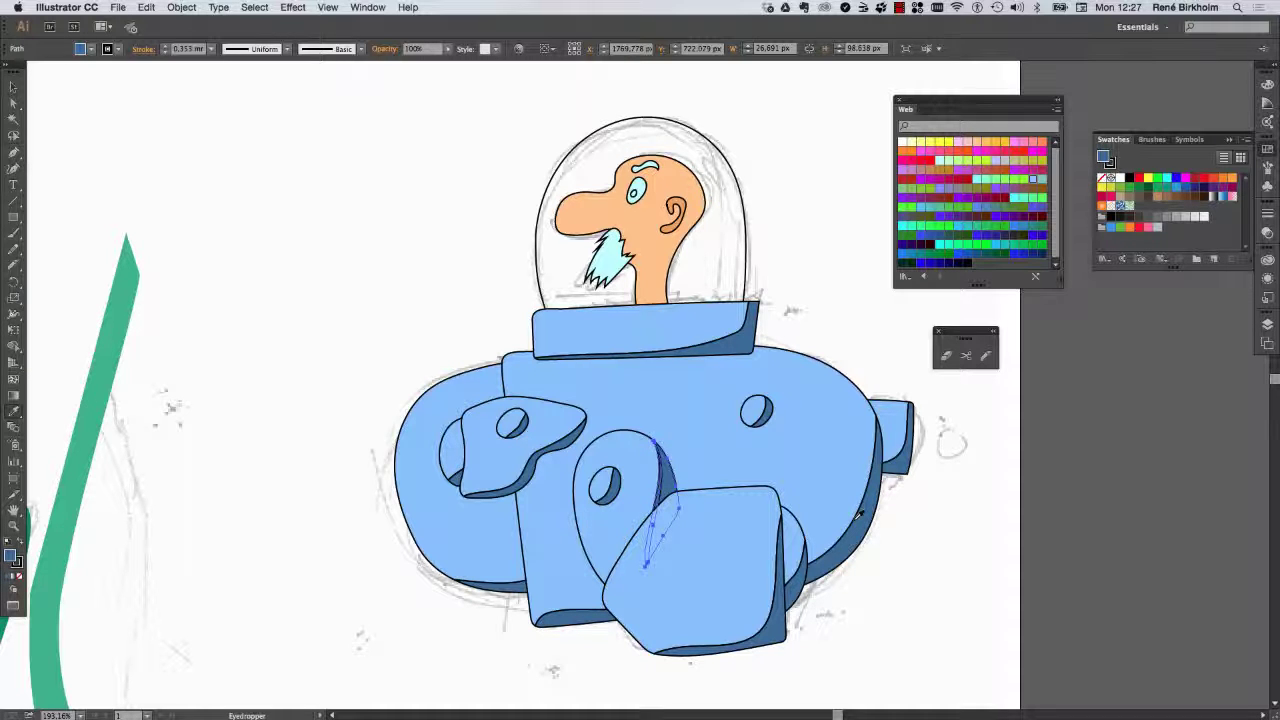
pyautogui.press('v')
# - Knife a shadow band off the top edge of the helmet collar
pyautogui.click(649, 332)
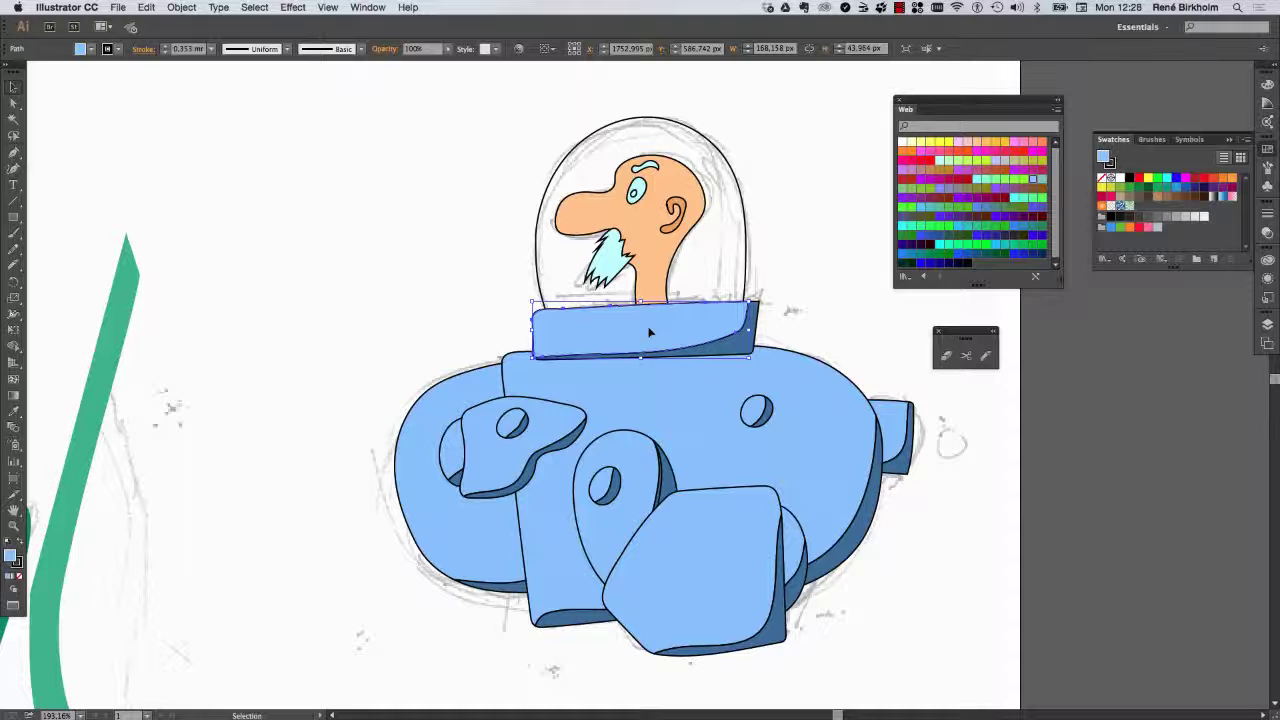
pyautogui.click(985, 354)
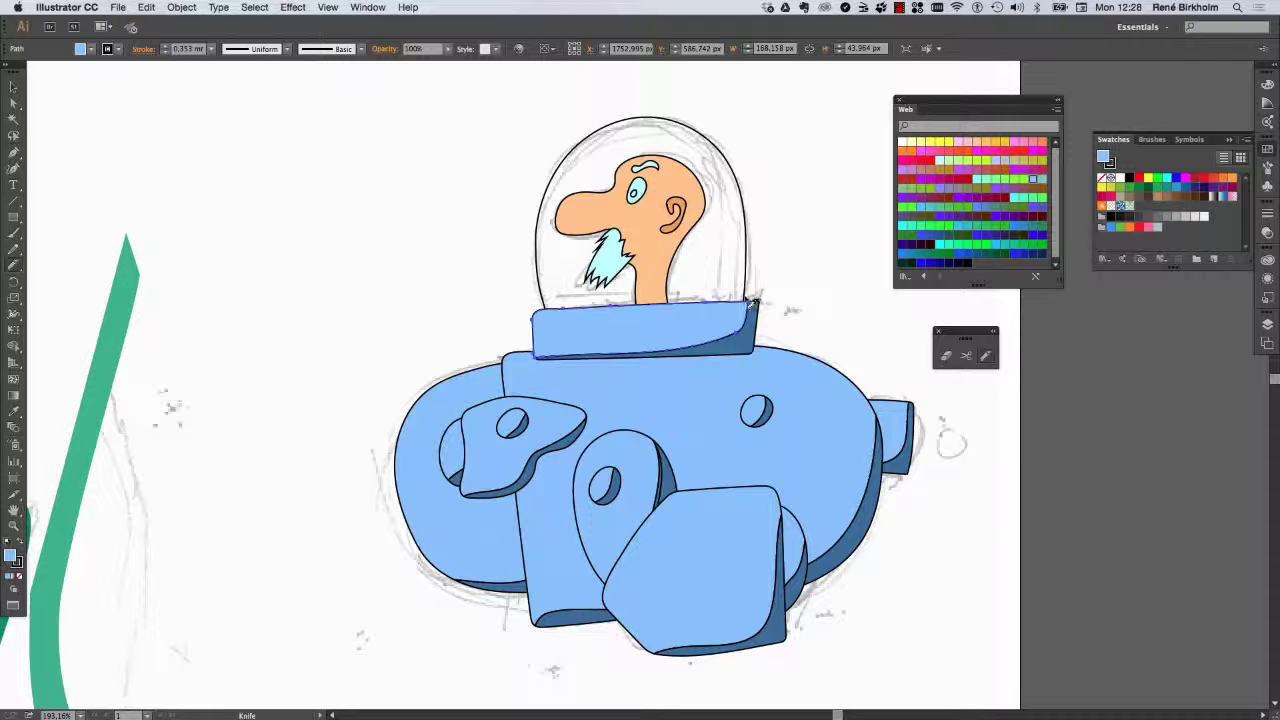
pyautogui.moveTo(755, 300); pyautogui.dragTo(625, 314)
pyautogui.moveTo(625, 314); pyautogui.dragTo(455, 400)
pyautogui.press('v')
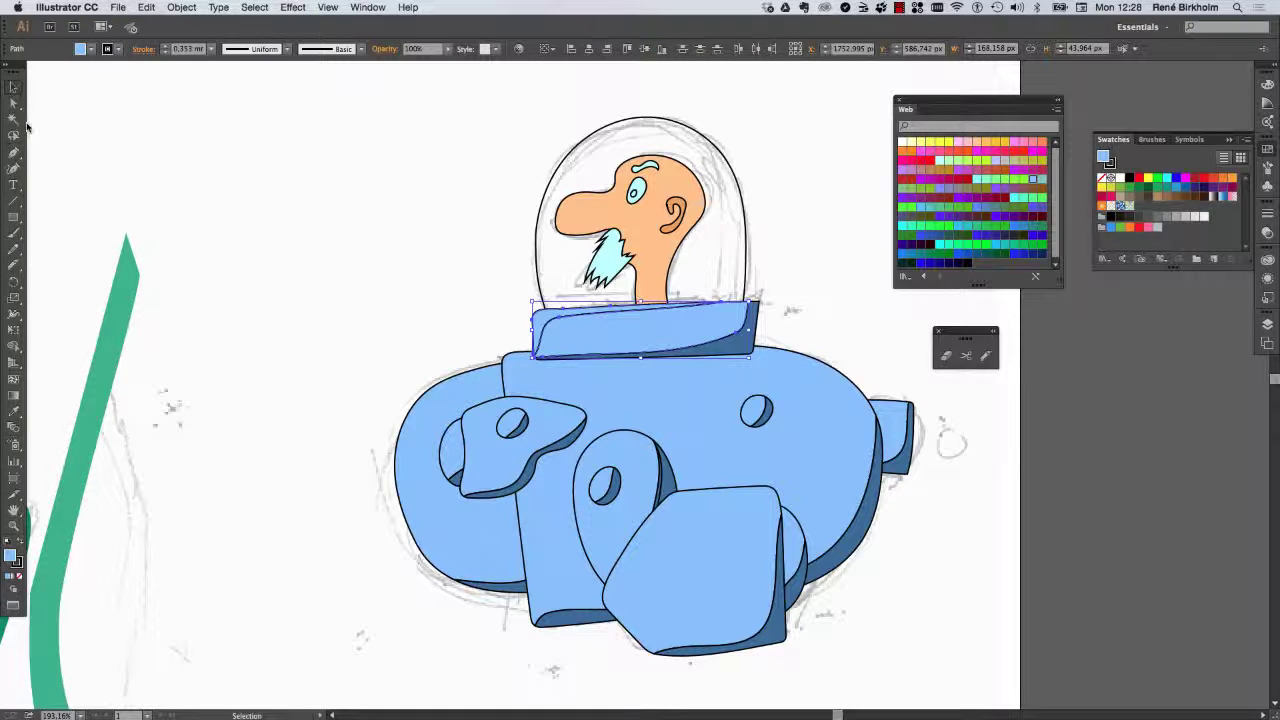
# - Knife a curved strip down the submarine body's left edge
pyautogui.click(483, 392)
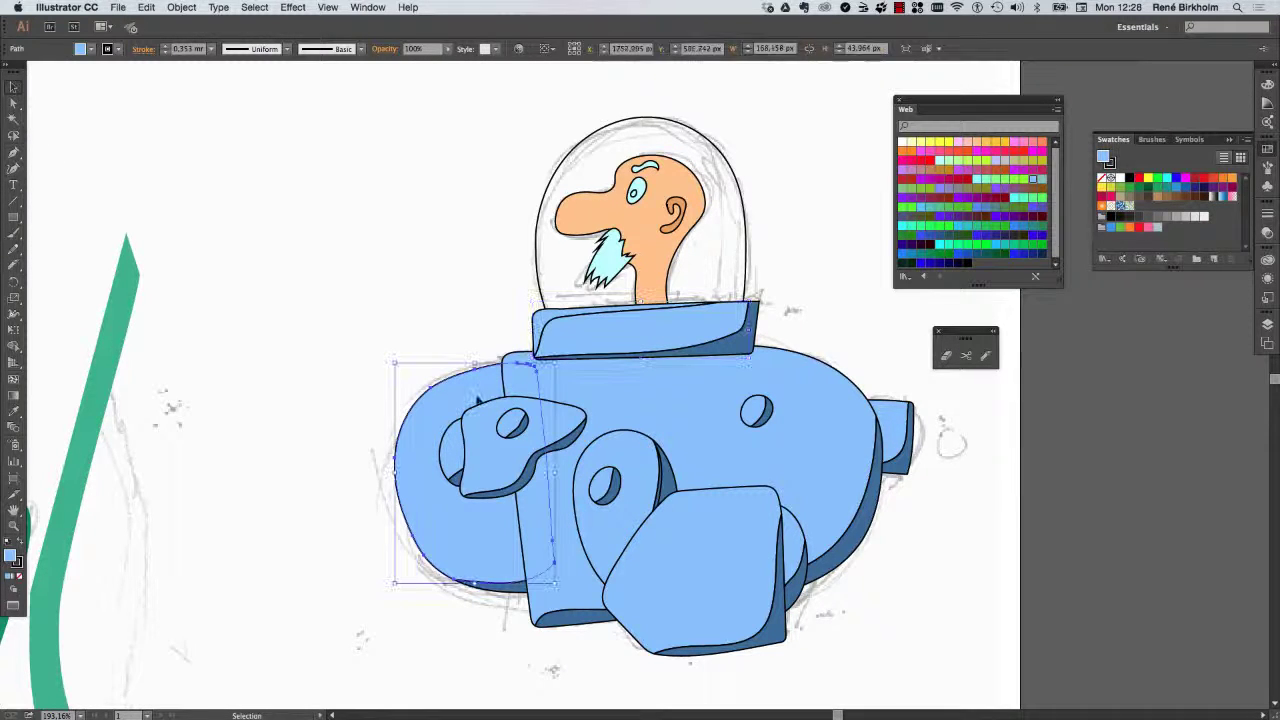
pyautogui.click(986, 355)
pyautogui.moveTo(553, 565)
pyautogui.mouseDown()
pyautogui.moveTo(520, 368)
pyautogui.moveTo(418, 480)
pyautogui.mouseUp()
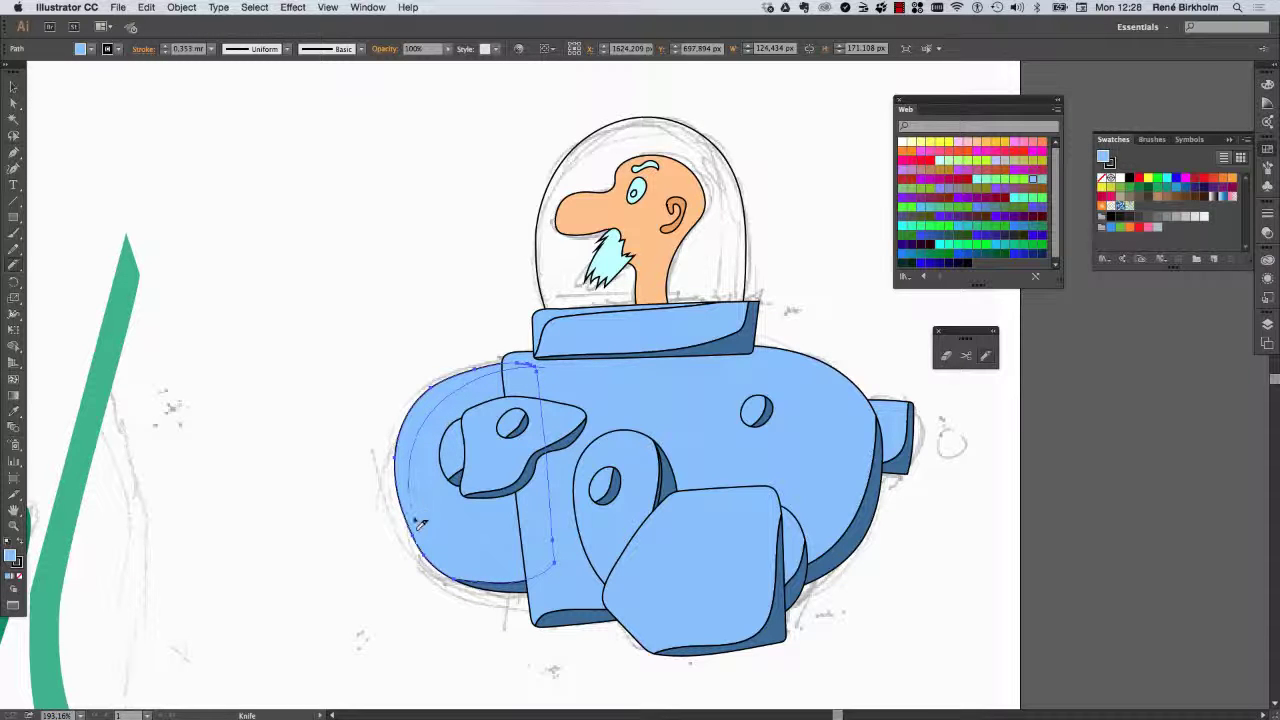
pyautogui.moveTo(418, 480); pyautogui.dragTo(432, 578)
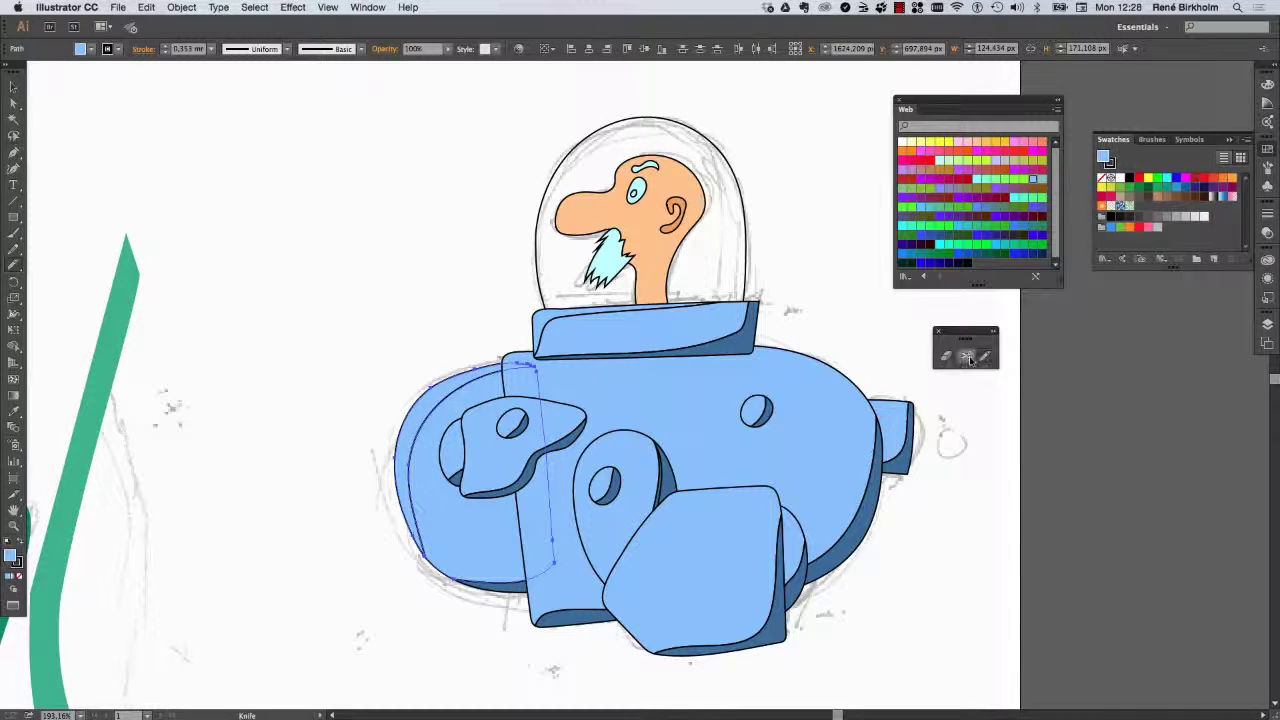
# - Slice the body porthole and the left pod's porthole each in two
pyautogui.press('v')
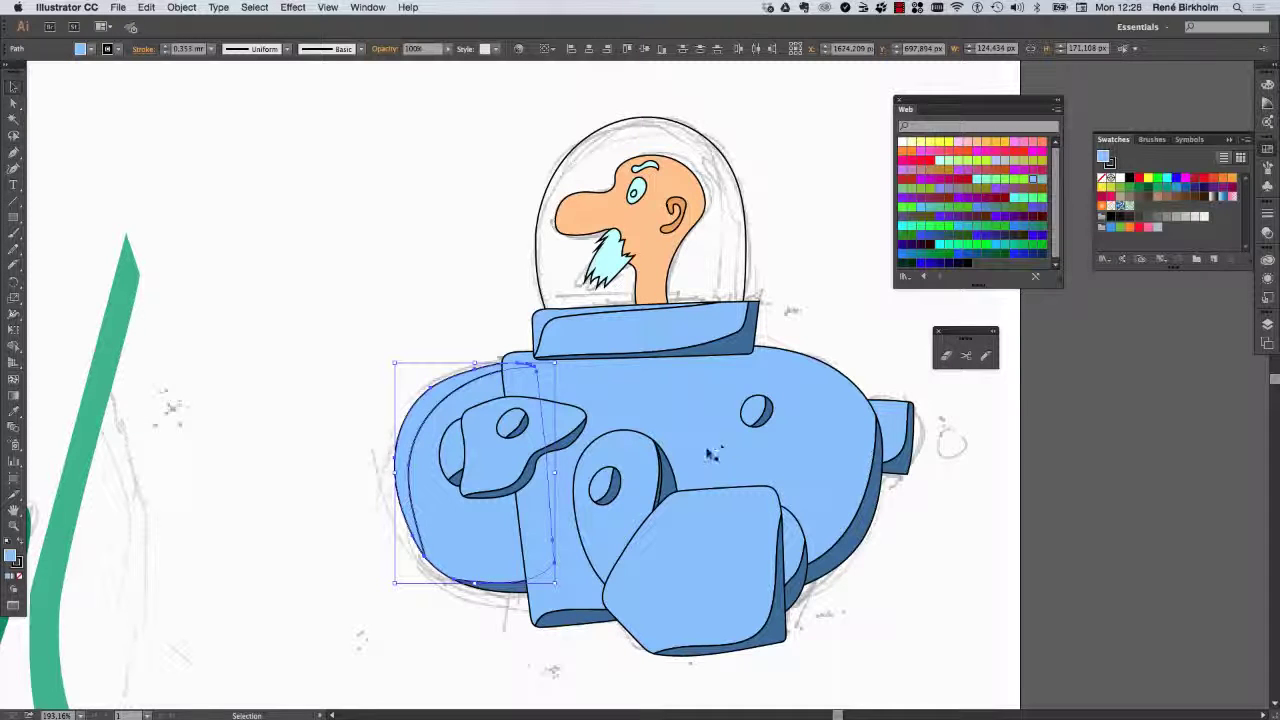
pyautogui.click(758, 410)
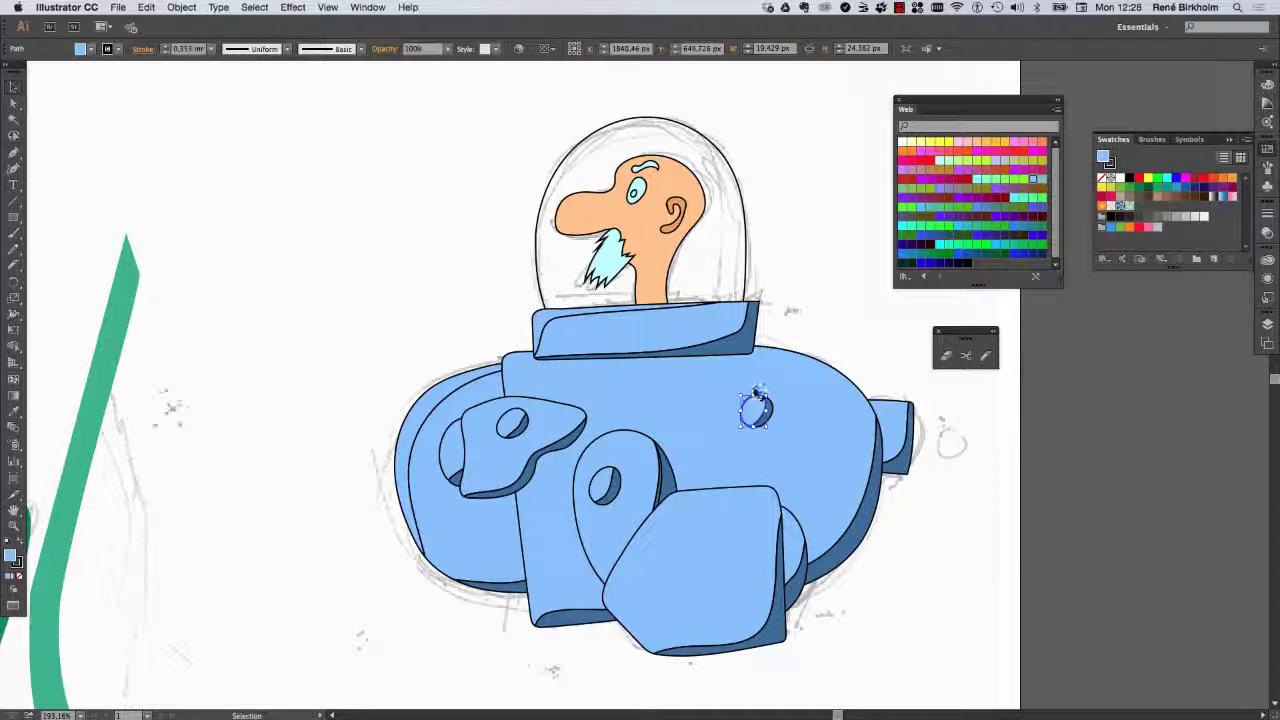
pyautogui.click(985, 355)
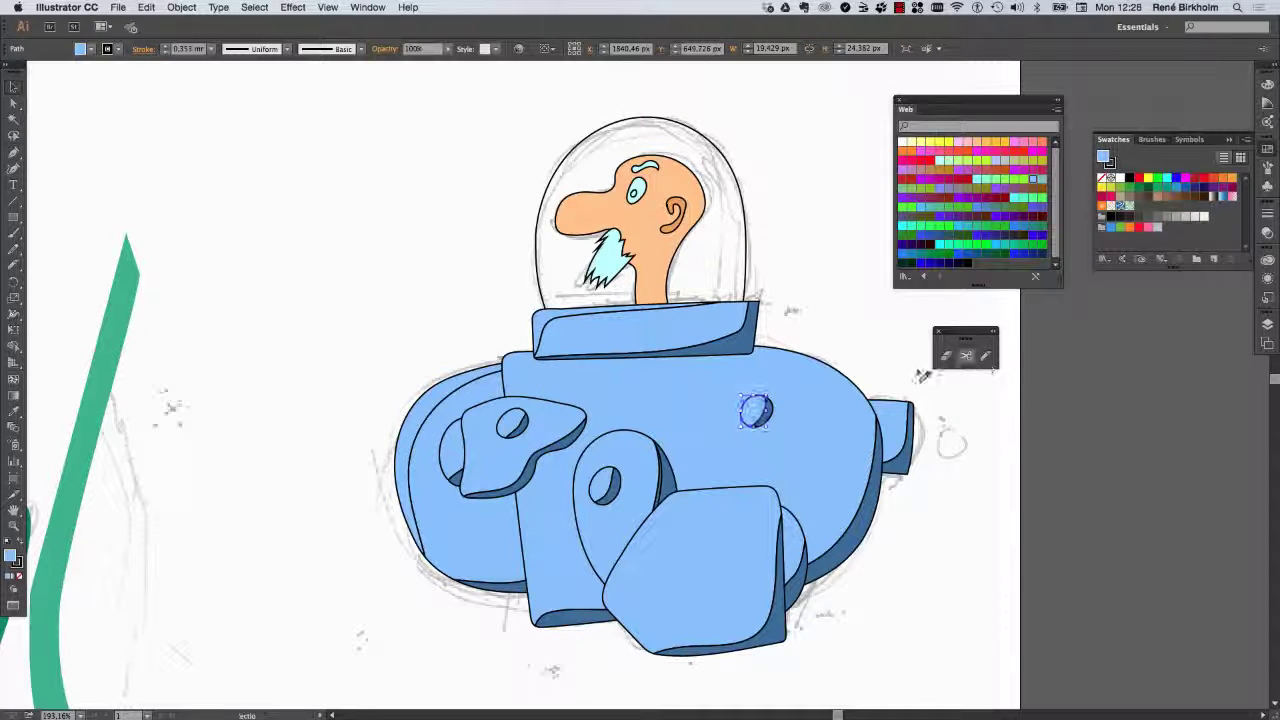
pyautogui.moveTo(760, 392); pyautogui.dragTo(752, 430)
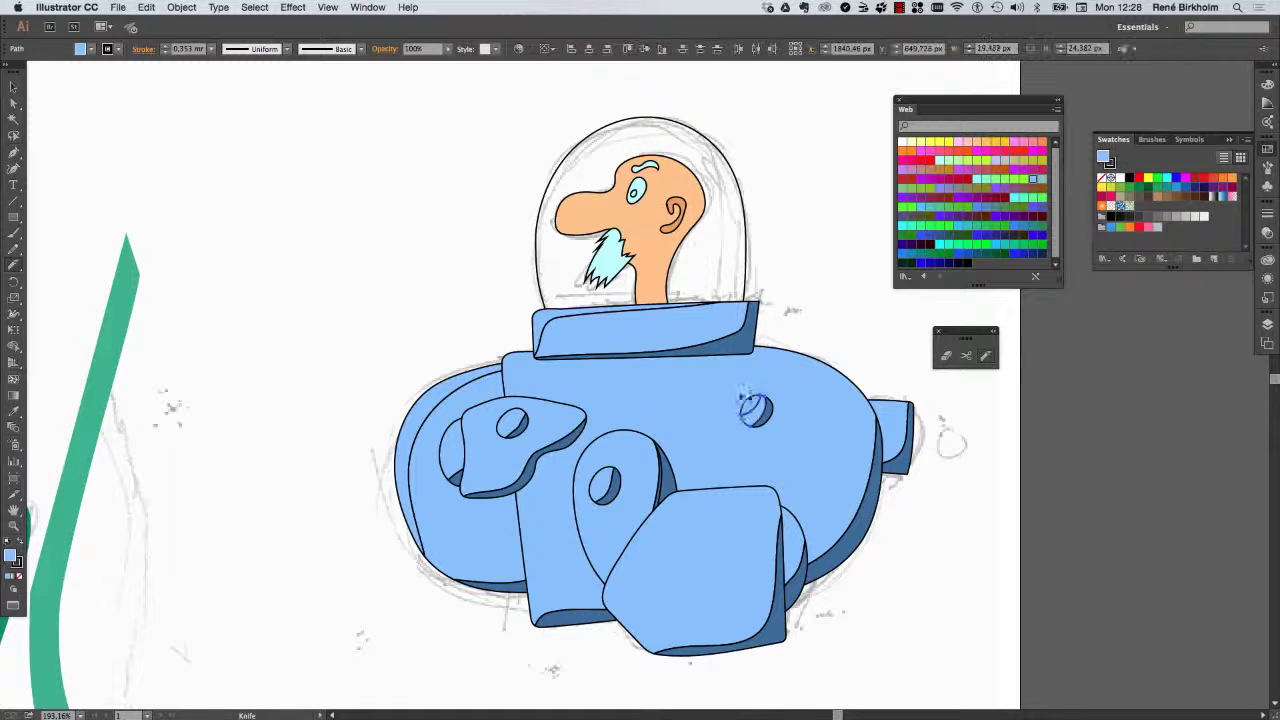
pyautogui.press('v')
pyautogui.click(512, 425)
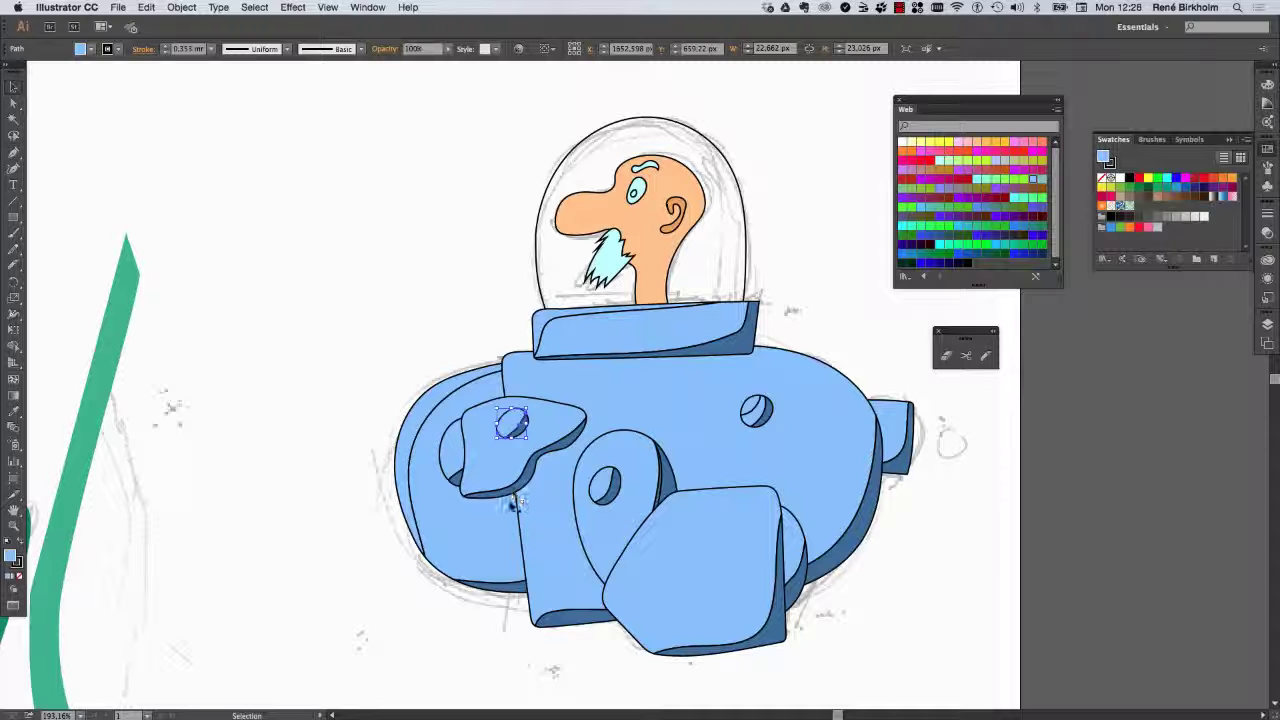
pyautogui.click(985, 355)
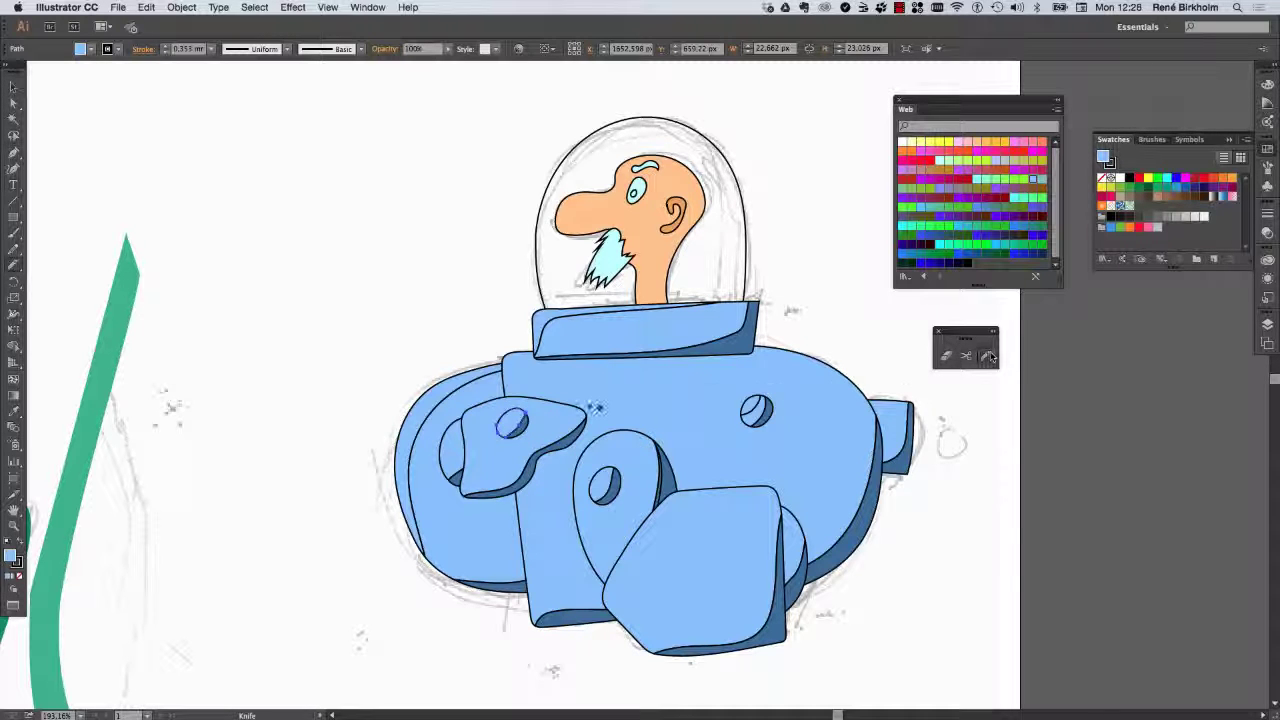
pyautogui.moveTo(512, 420); pyautogui.dragTo(492, 440)
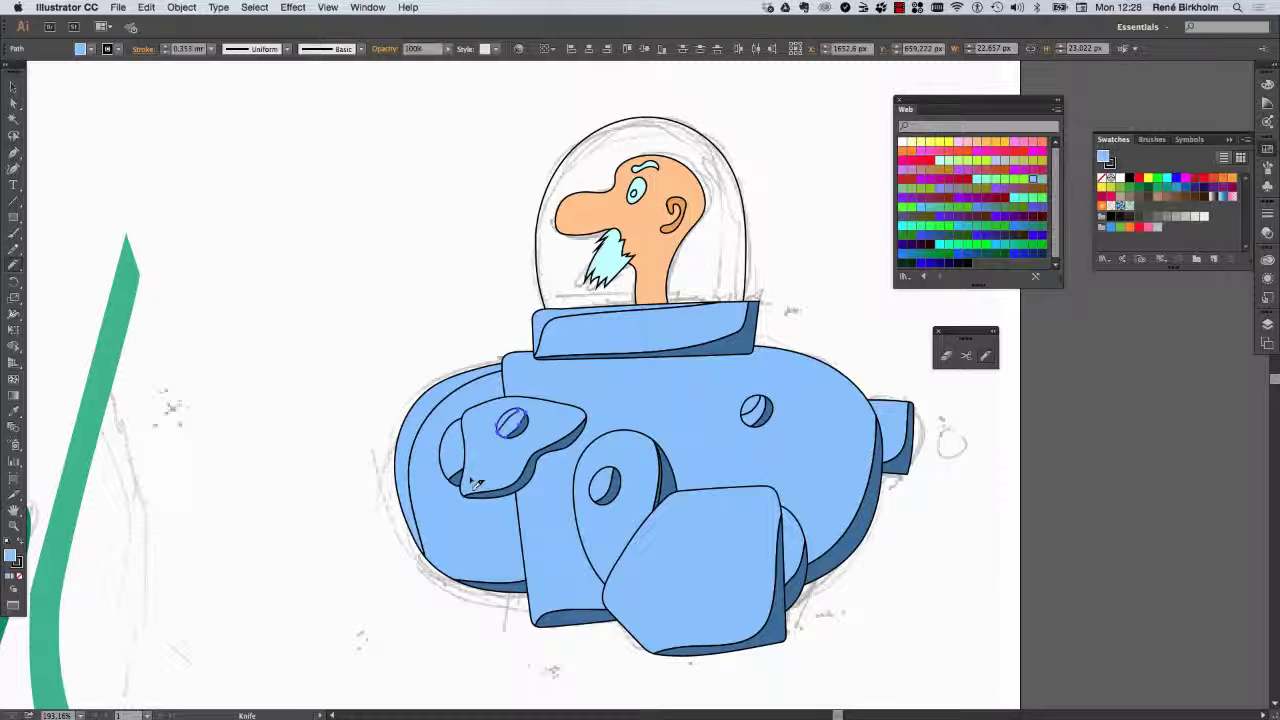
# - Cut a crescent off the left round shape and slice the pod's top and left edges
pyautogui.press('v')
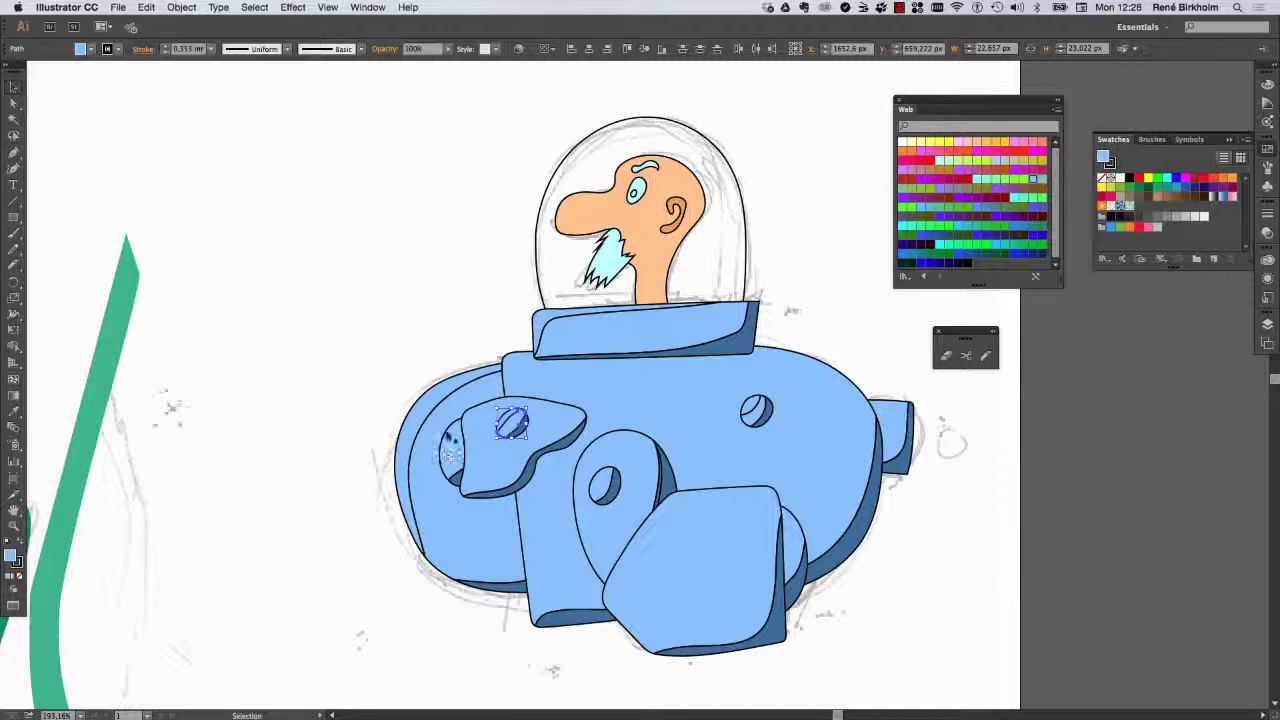
pyautogui.click(457, 455)
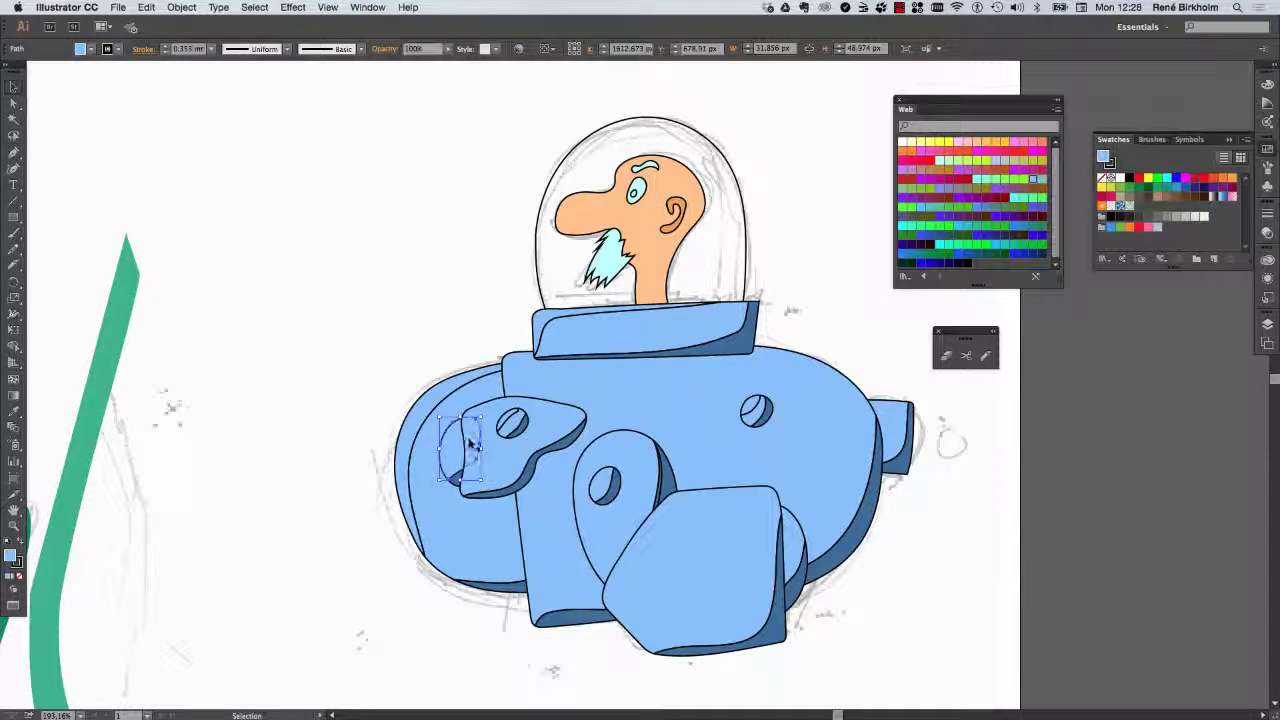
pyautogui.click(985, 355)
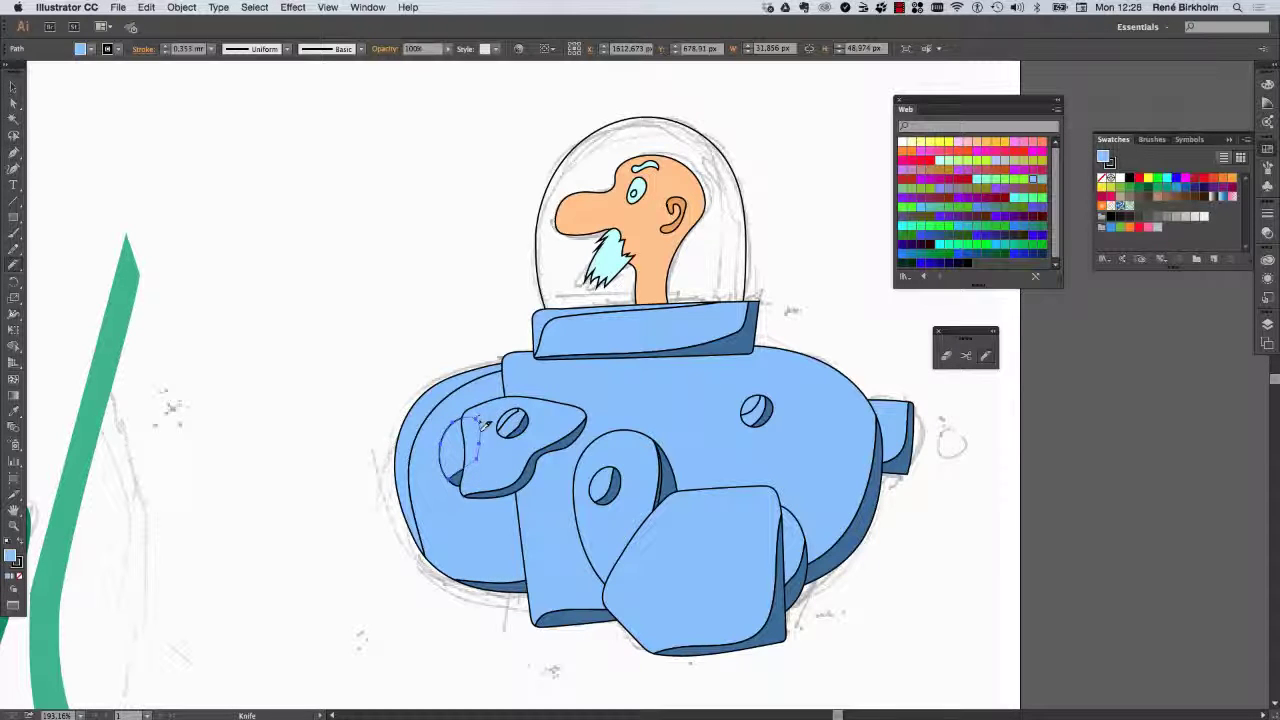
pyautogui.moveTo(484, 418); pyautogui.dragTo(440, 476)
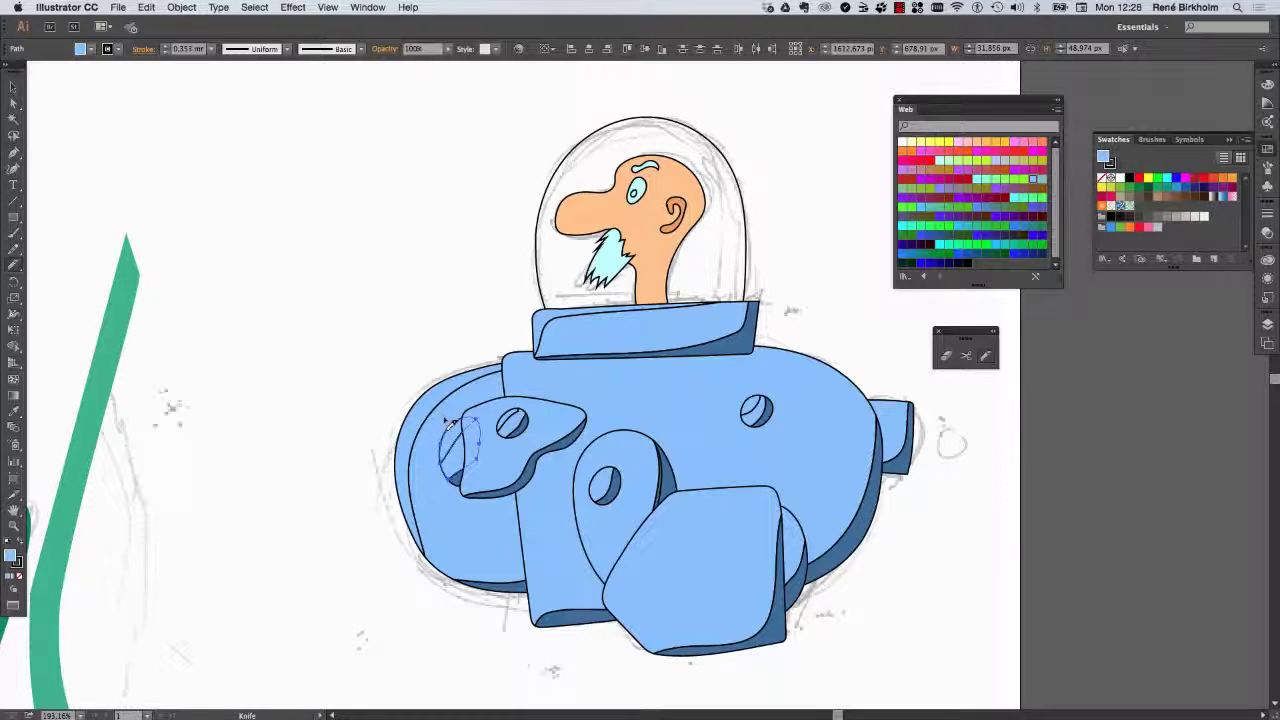
pyautogui.press('v')
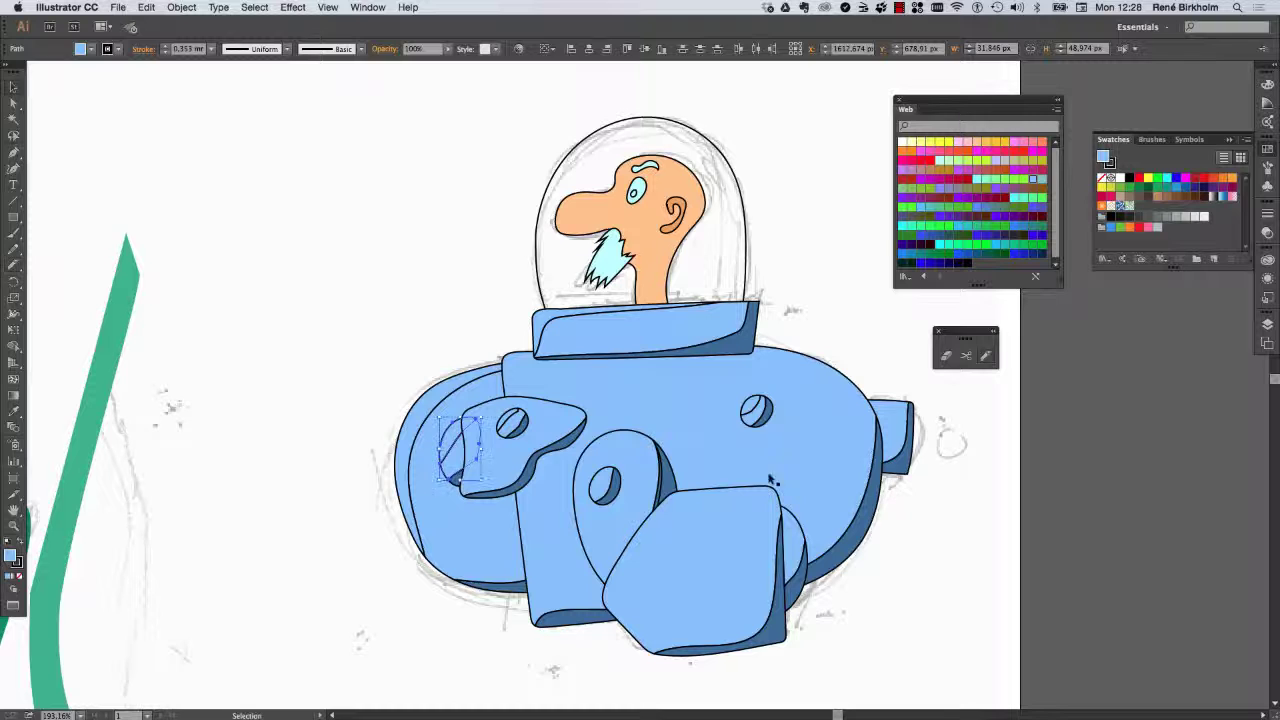
pyautogui.click(985, 355)
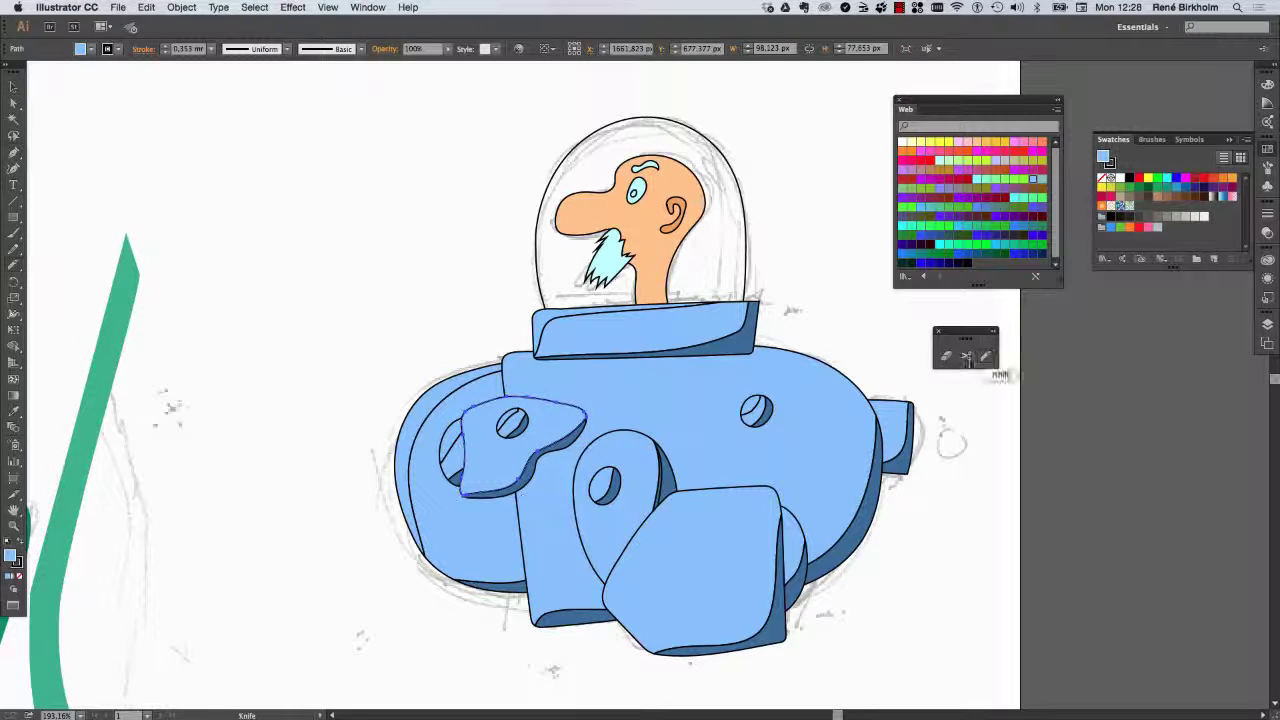
pyautogui.moveTo(462, 410)
pyautogui.mouseDown()
pyautogui.moveTo(584, 407)
pyautogui.moveTo(488, 425)
pyautogui.mouseUp()
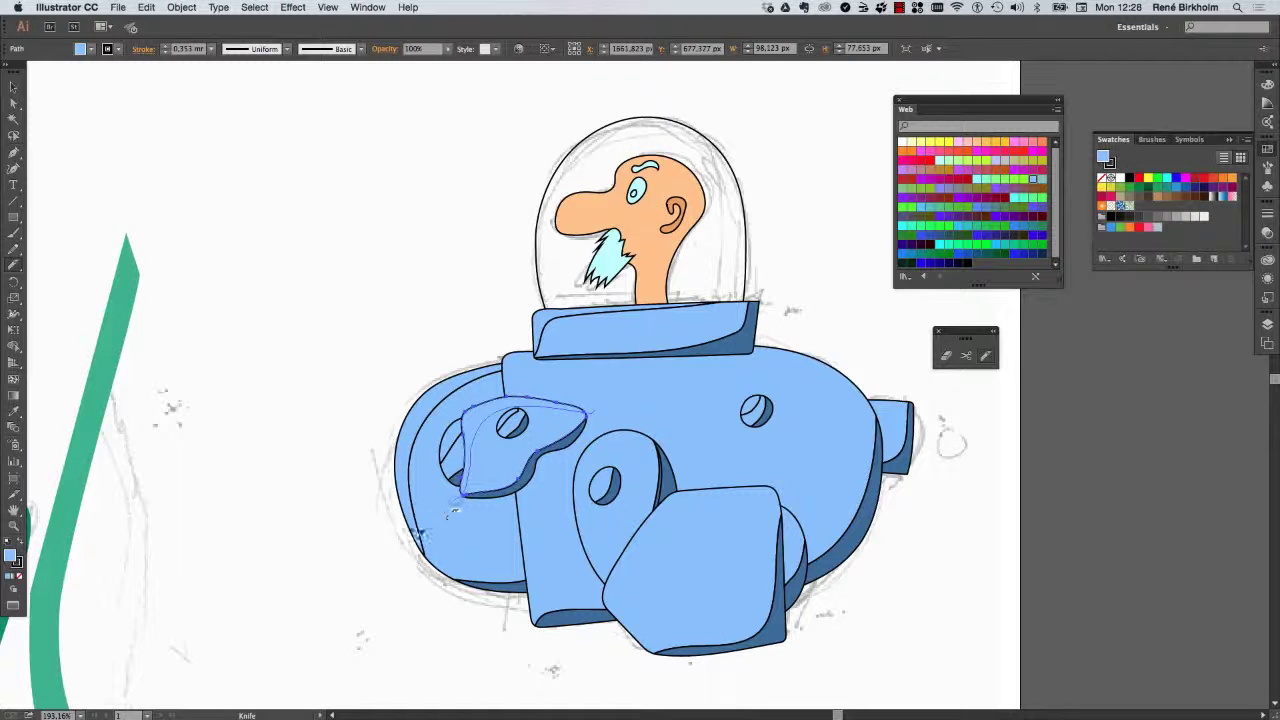
pyautogui.moveTo(488, 425); pyautogui.dragTo(462, 500)
# - Knife cuts along the middle cylinder's top and side edges
pyautogui.press('v')
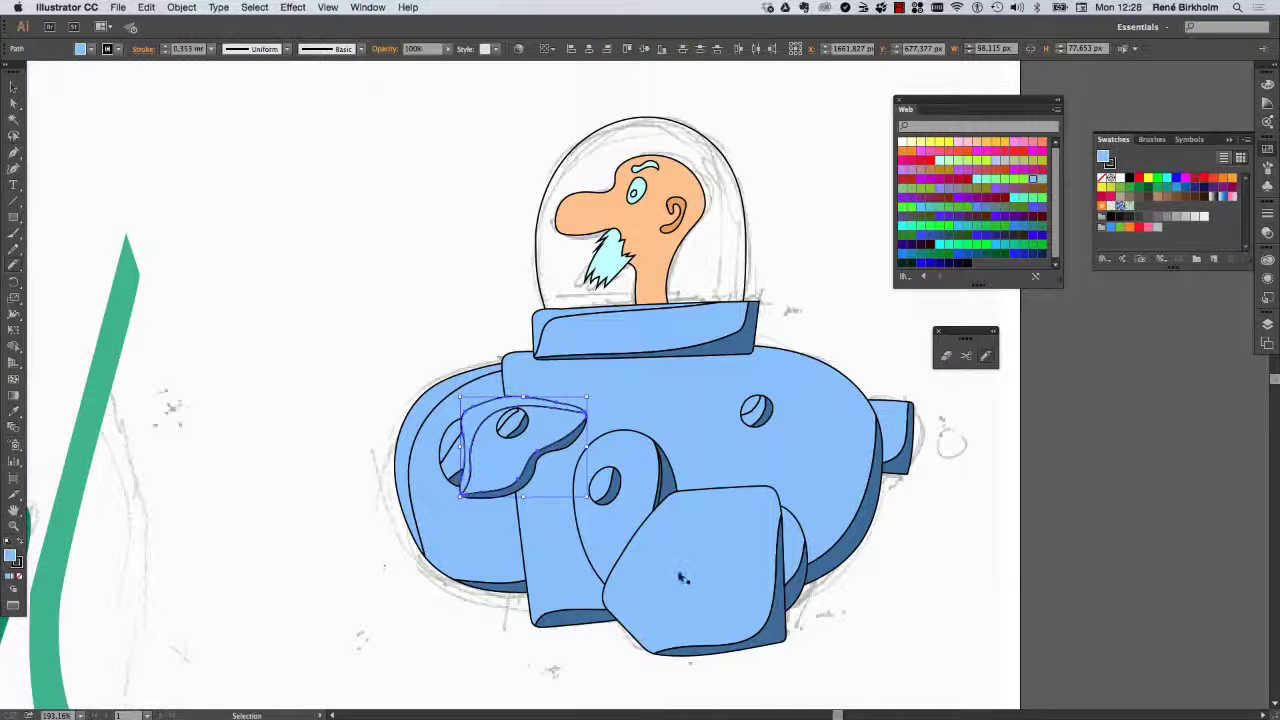
pyautogui.click(616, 536)
pyautogui.click(985, 355)
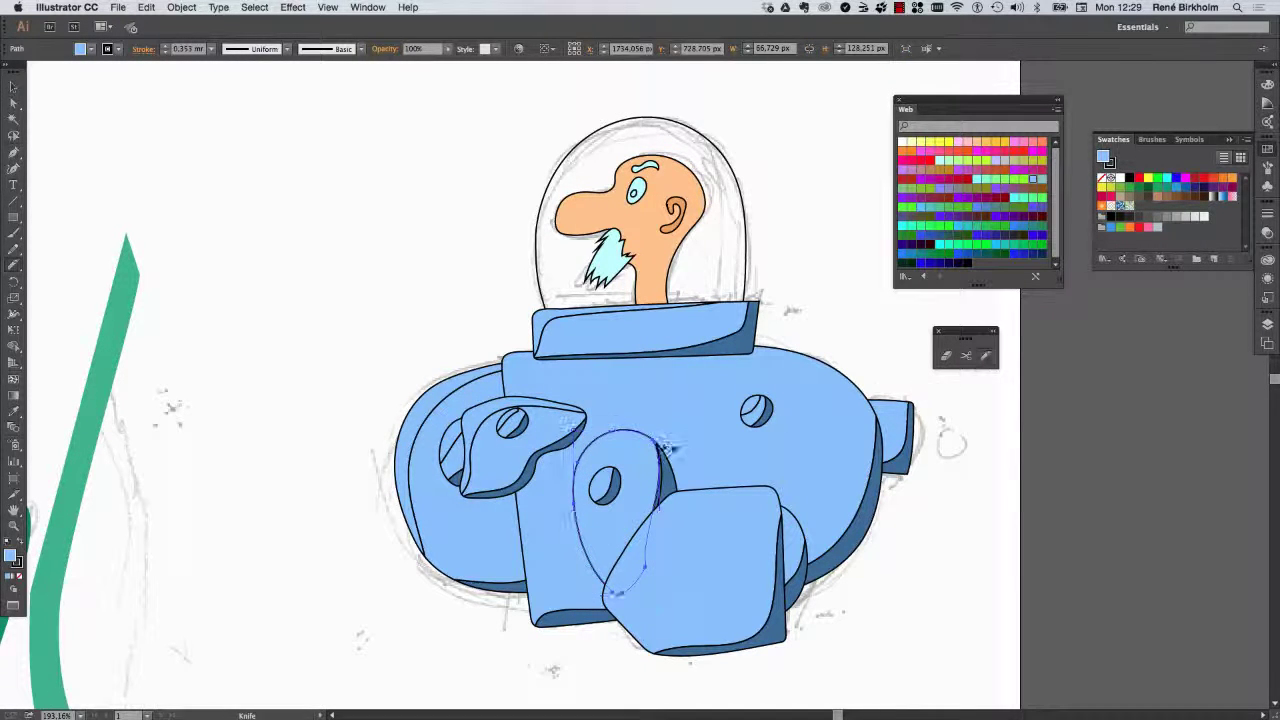
pyautogui.moveTo(666, 450)
pyautogui.mouseDown()
pyautogui.moveTo(594, 497)
pyautogui.moveTo(618, 592)
pyautogui.mouseUp()
pyautogui.moveTo(656, 440)
pyautogui.mouseDown()
pyautogui.moveTo(601, 460)
pyautogui.moveTo(588, 492)
pyautogui.moveTo(605, 541)
pyautogui.mouseUp()
pyautogui.moveTo(563, 600); pyautogui.dragTo(512, 630)
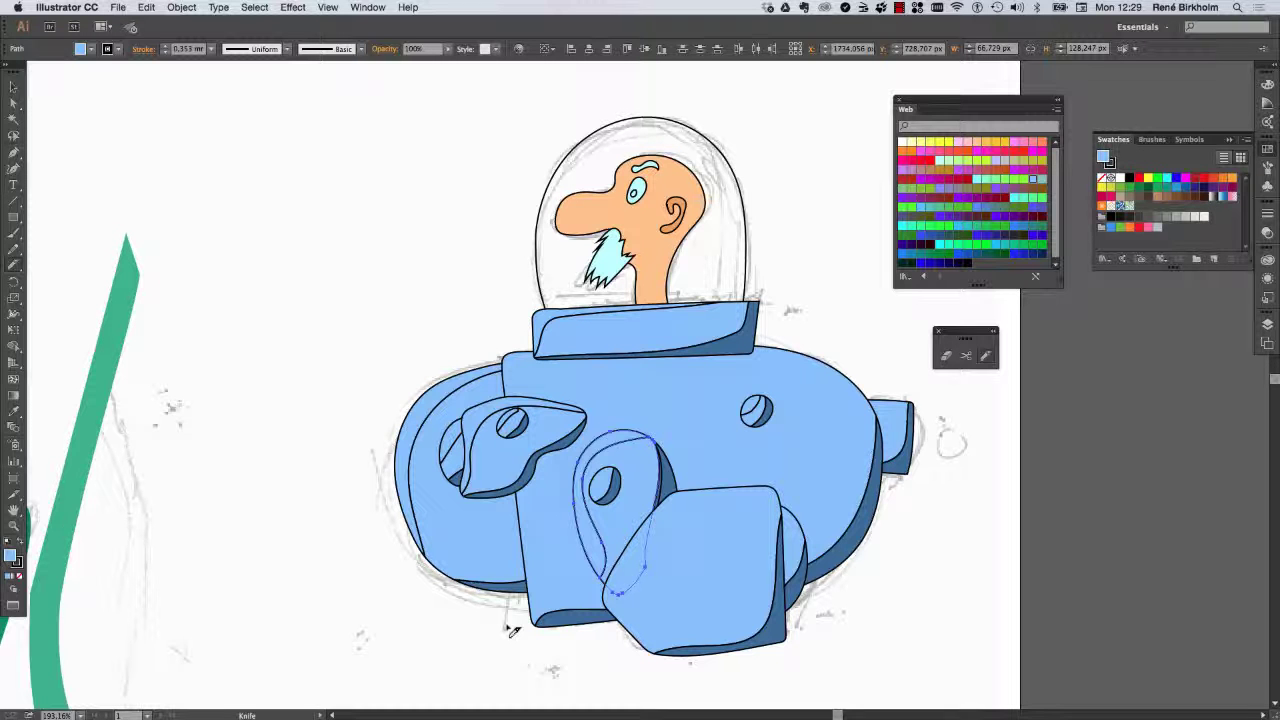
# - Cut a strip down the main body's left inner edge
pyautogui.keyDown('super'); pyautogui.click(646, 380); pyautogui.keyUp('super')
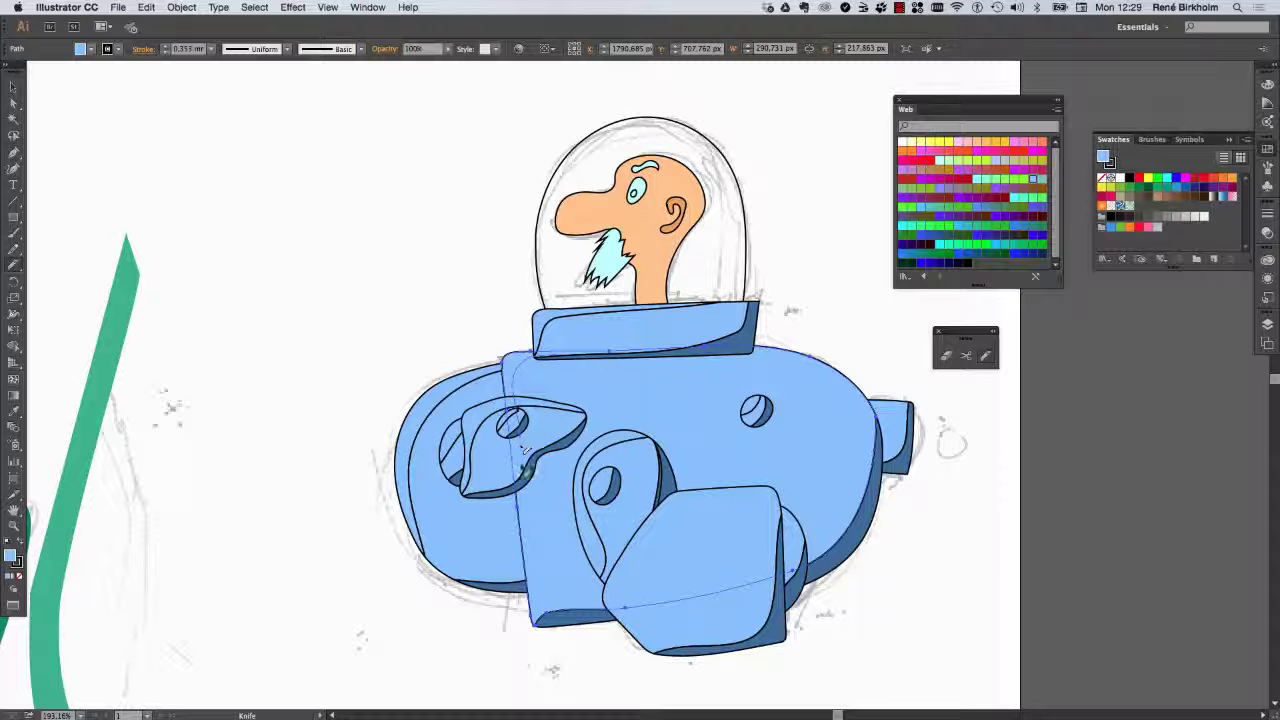
pyautogui.moveTo(525, 452); pyautogui.dragTo(536, 638)
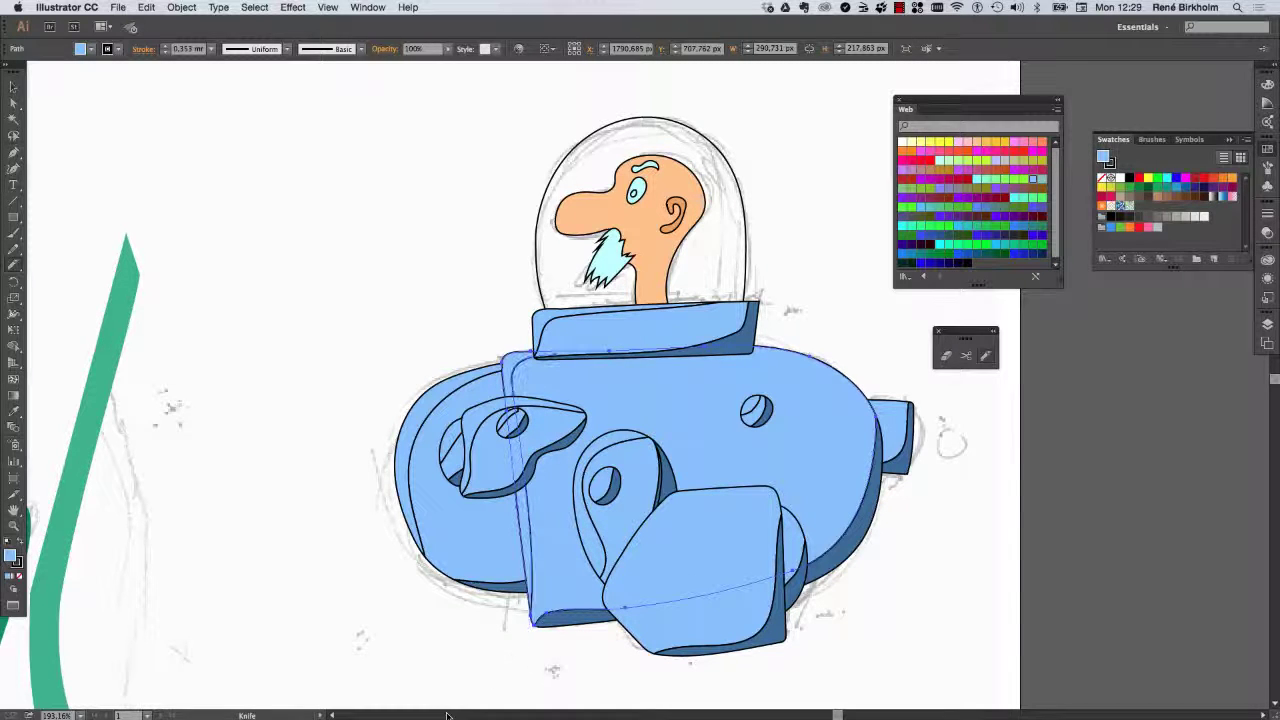
pyautogui.press('v')
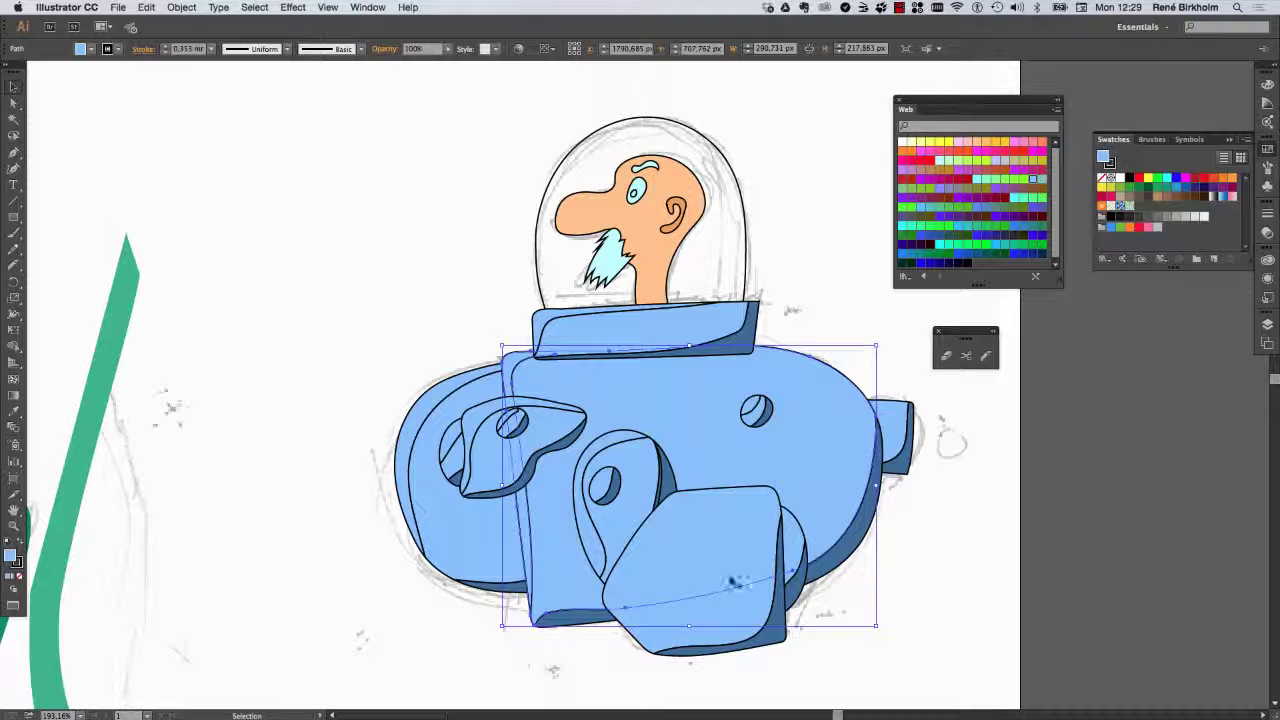
# - Slice a thin strip along the front box's top and left edges
pyautogui.click(745, 546)
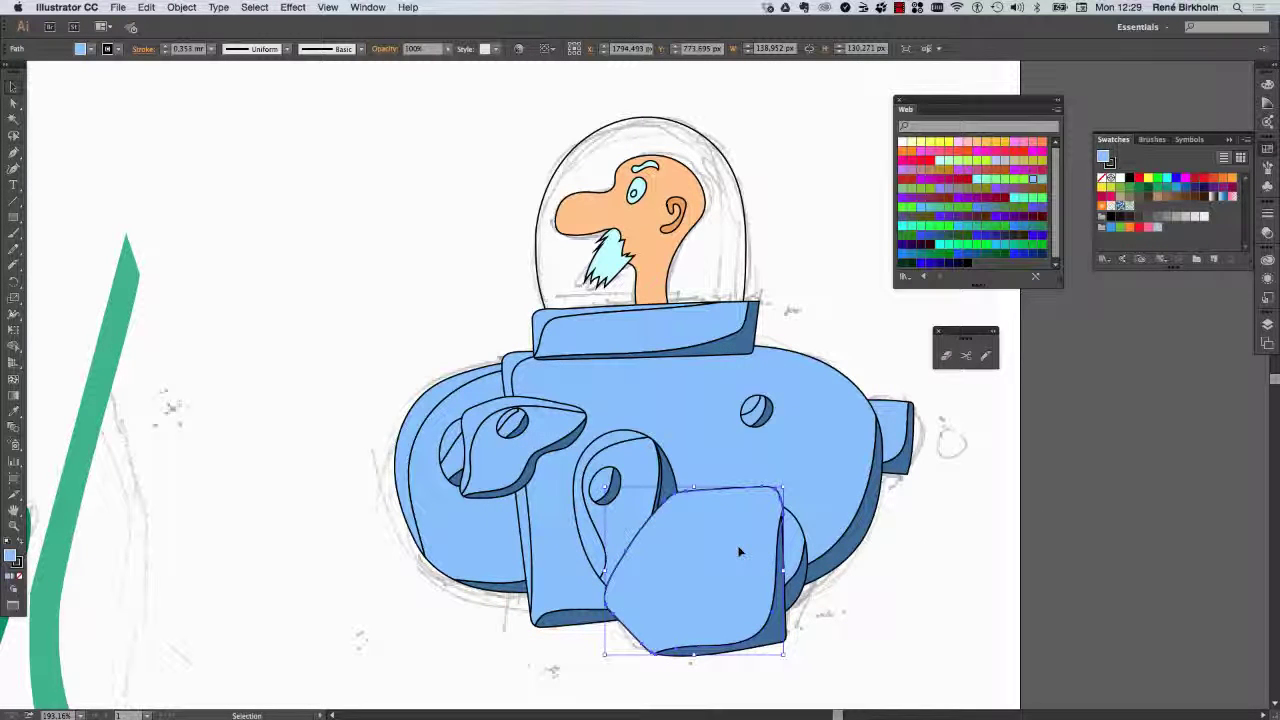
pyautogui.click(985, 355)
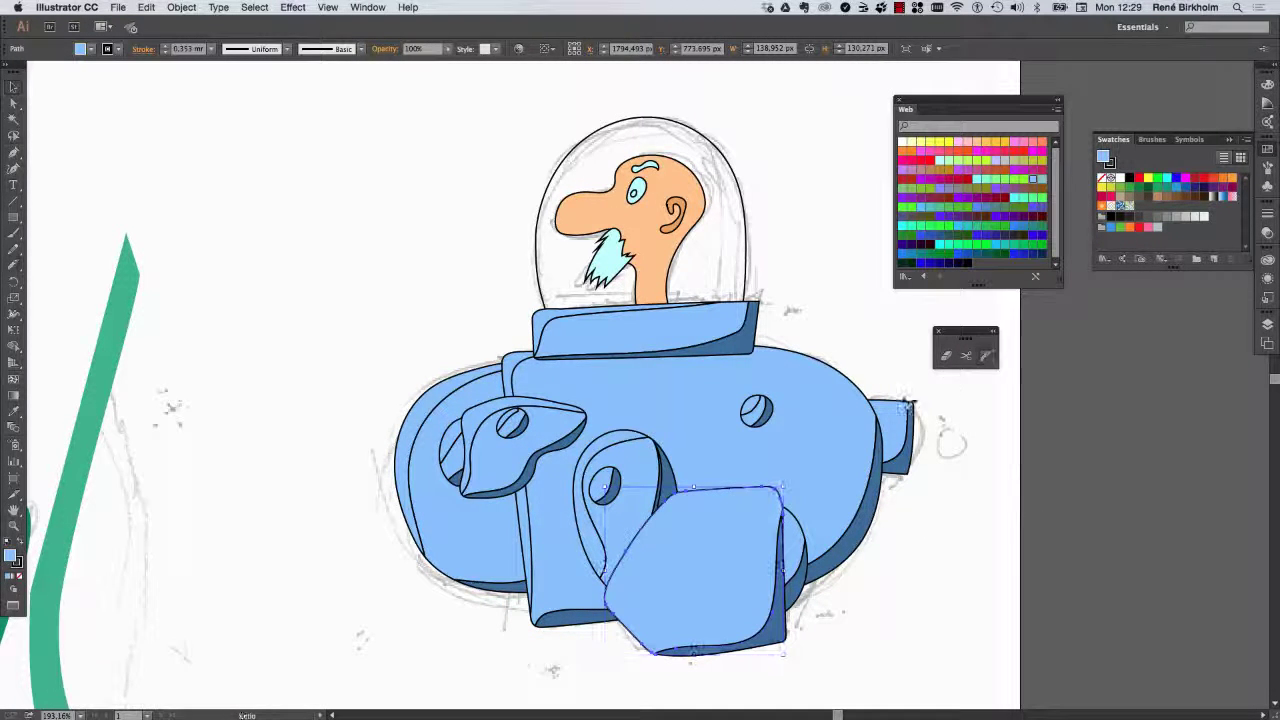
pyautogui.moveTo(789, 490)
pyautogui.mouseDown()
pyautogui.moveTo(659, 538)
pyautogui.moveTo(624, 600)
pyautogui.moveTo(640, 645)
pyautogui.moveTo(630, 662)
pyautogui.mouseUp()
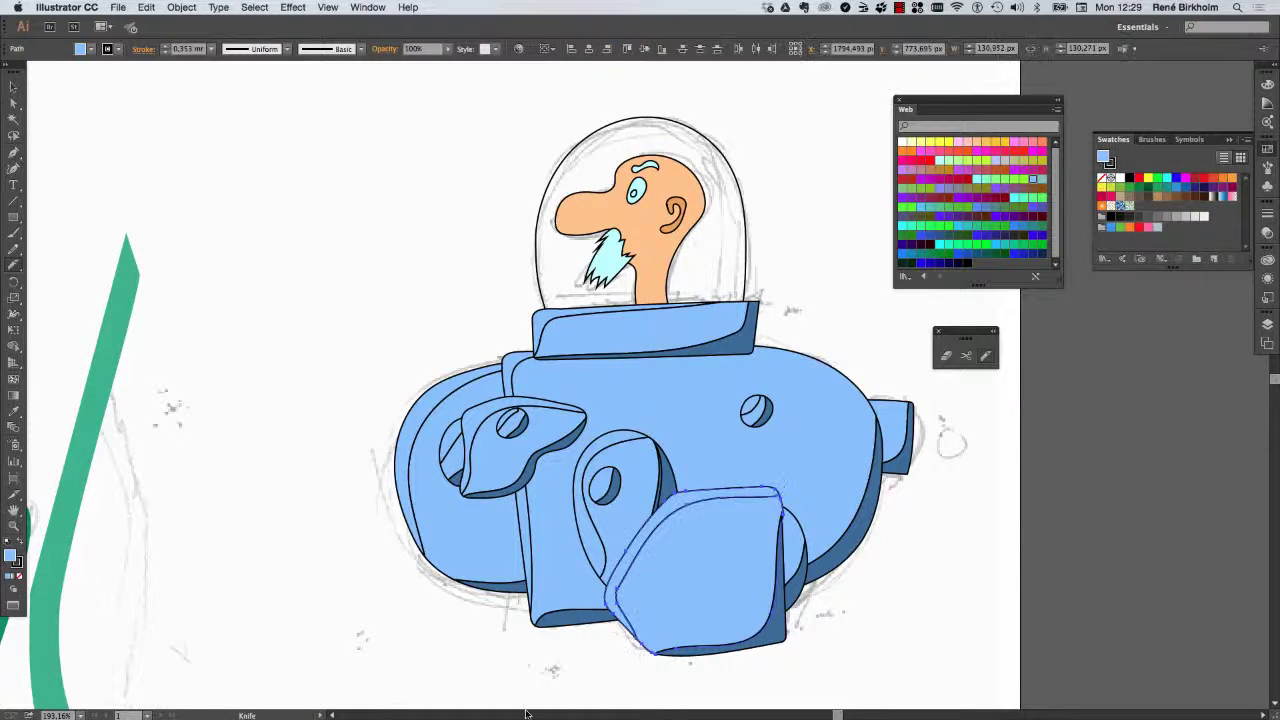
pyautogui.press('v')
pyautogui.click(908, 440)
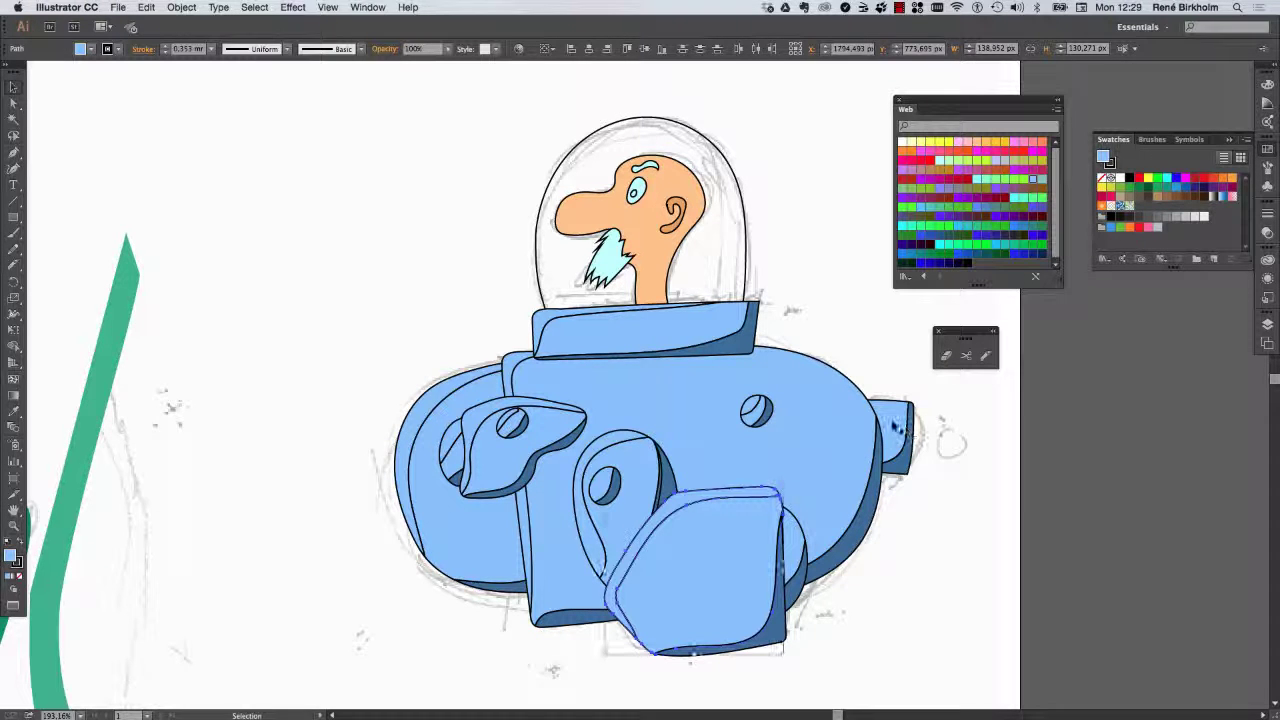
# - Slice a thin top face off the right tail fin
pyautogui.click(985, 355)
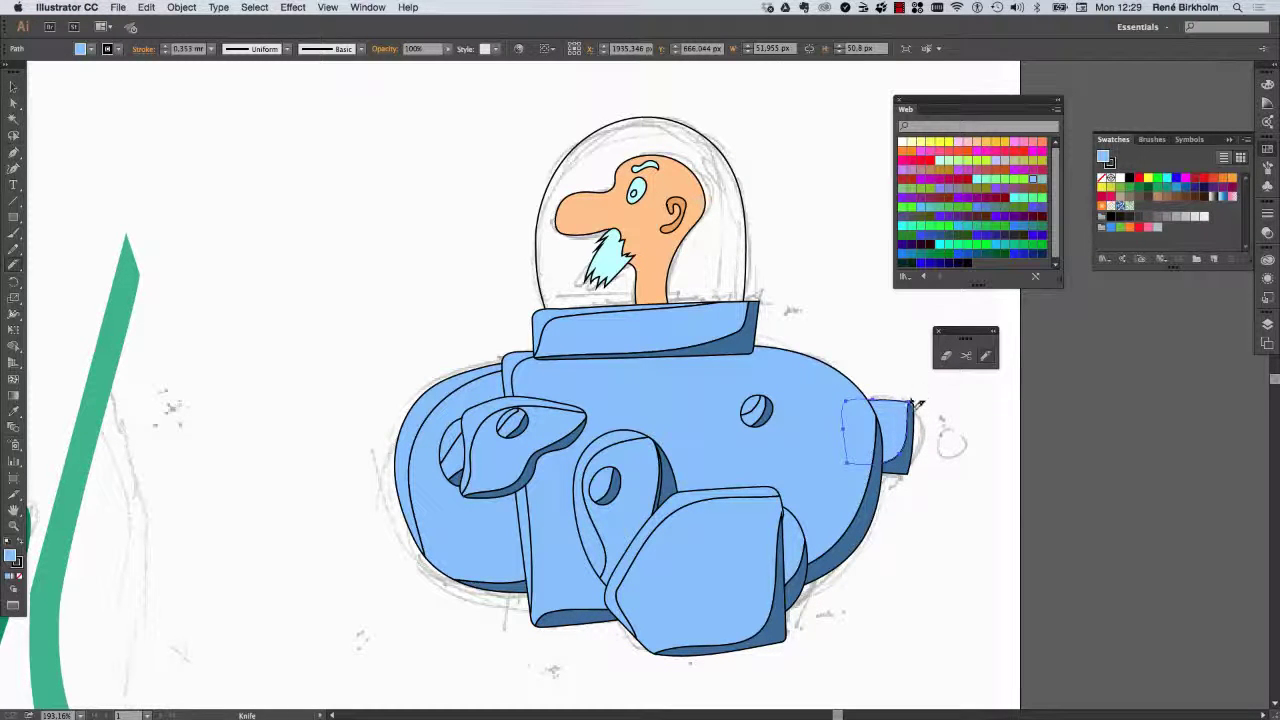
pyautogui.moveTo(904, 408); pyautogui.dragTo(826, 412)
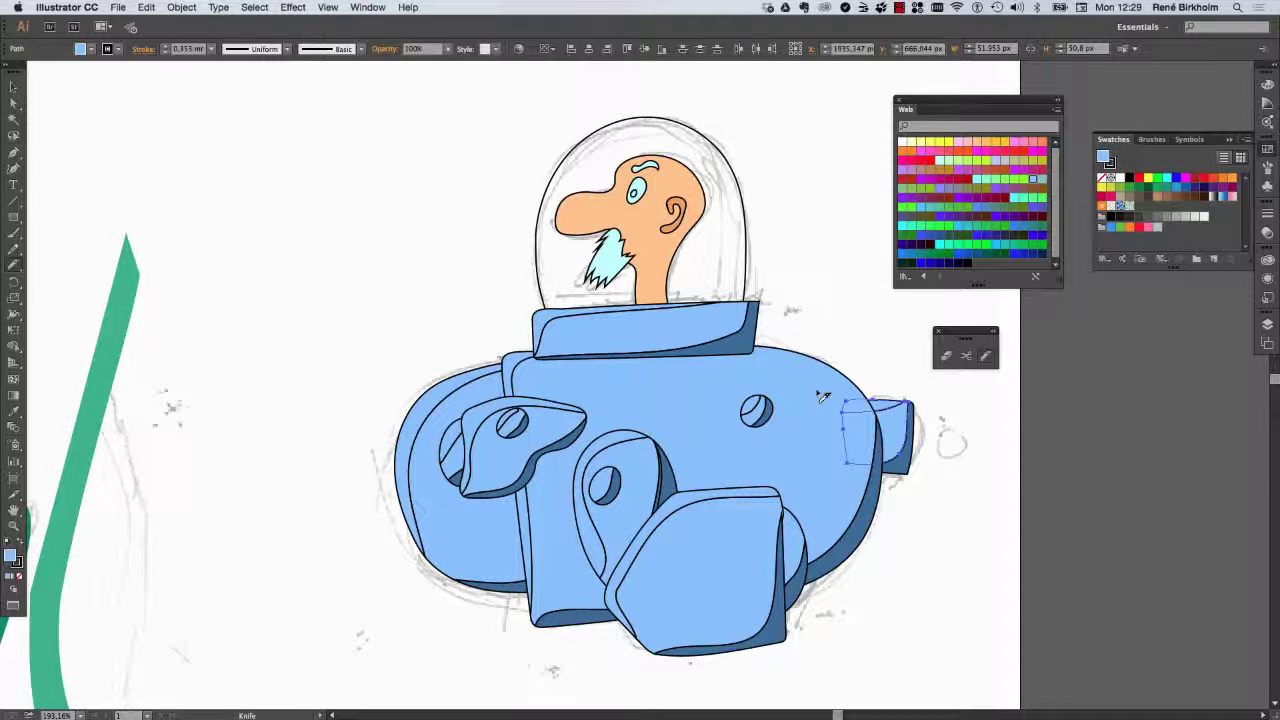
pyautogui.press('v')
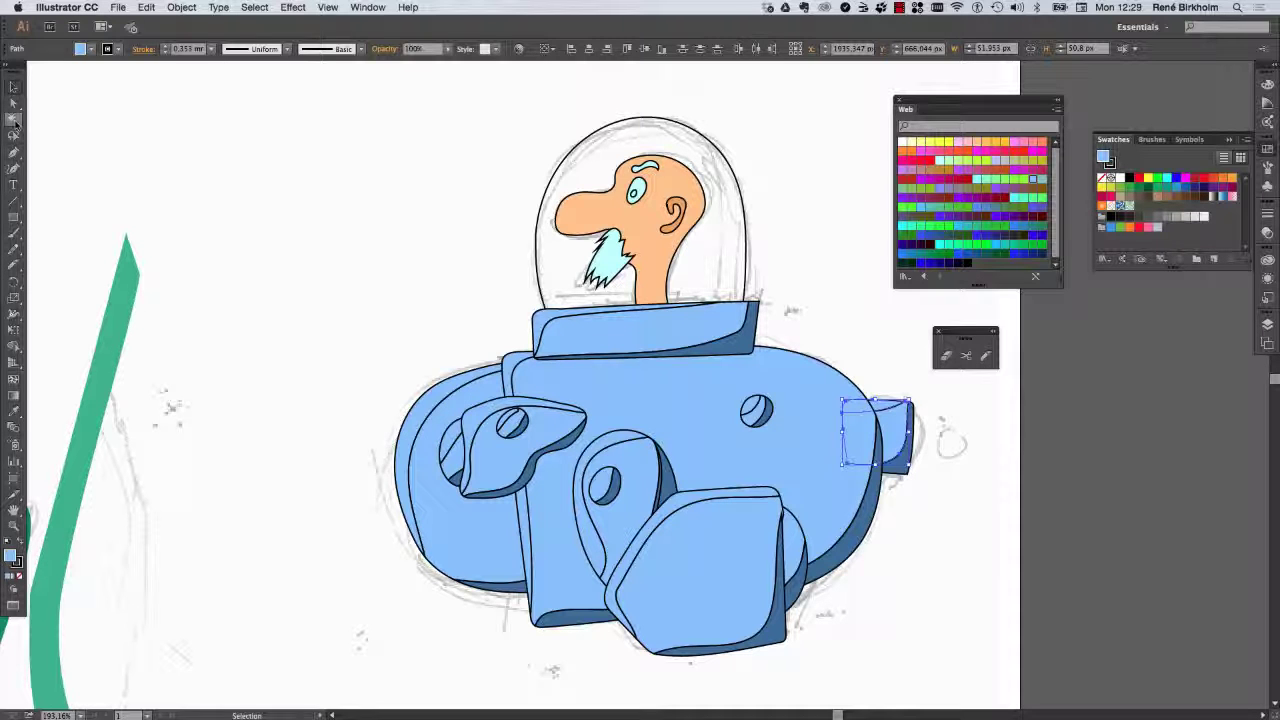
# - Select the fin sliver, porthole, collar, front, left rear and lower front pieces together
pyautogui.click(876, 404)
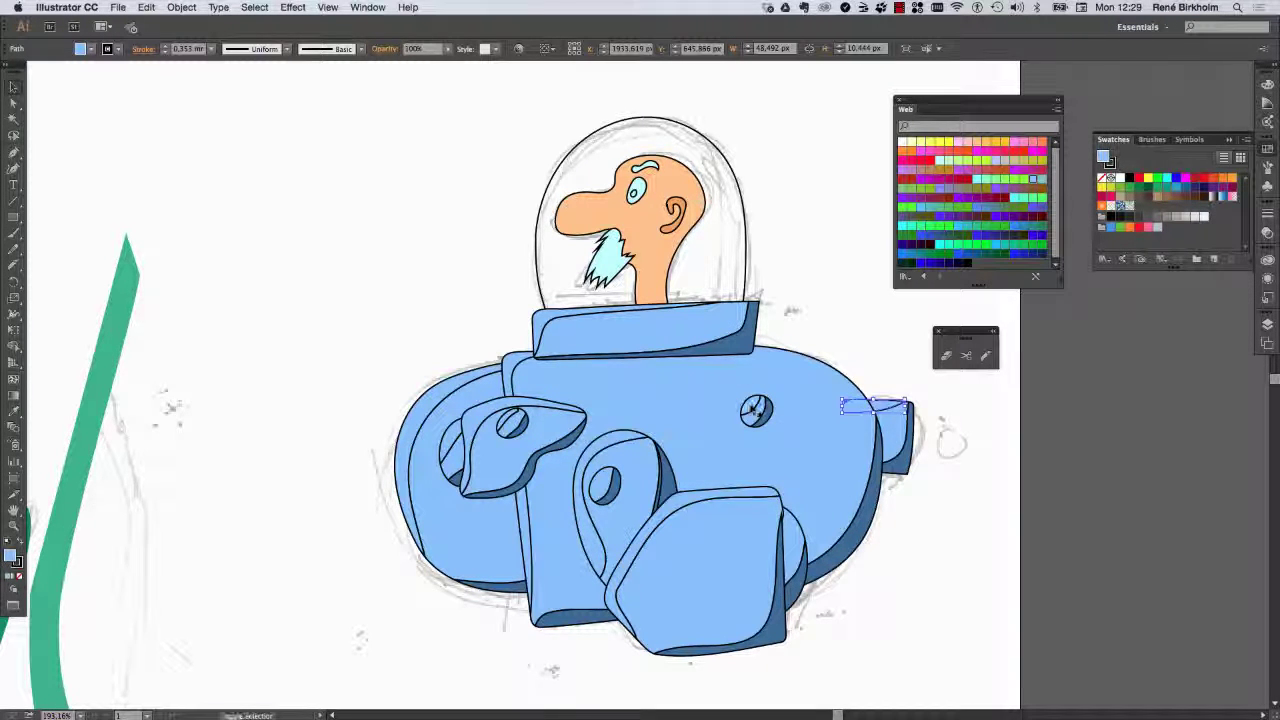
pyautogui.keyDown('shift'); pyautogui.click(756, 408); pyautogui.keyUp('shift')
pyautogui.keyDown('shift'); pyautogui.click(548, 324); pyautogui.keyUp('shift')
pyautogui.keyDown('shift'); pyautogui.click(526, 360); pyautogui.keyUp('shift')
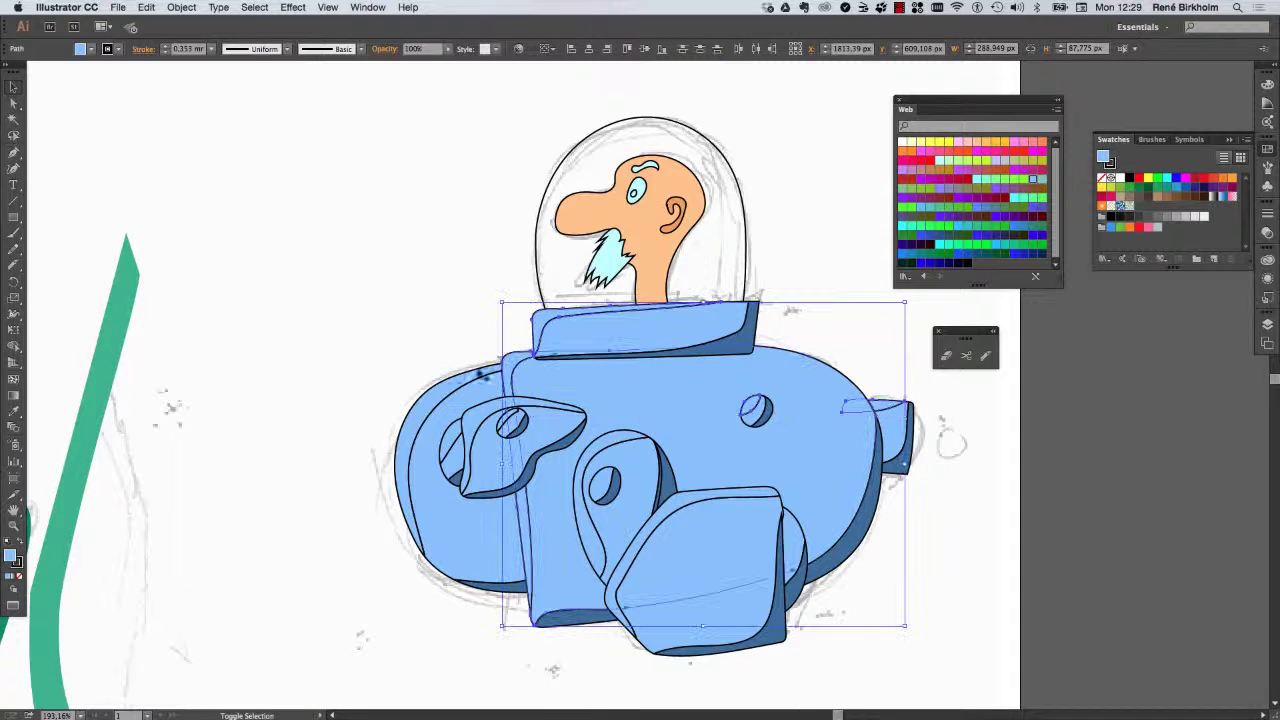
pyautogui.keyDown('shift'); pyautogui.click(456, 388); pyautogui.keyUp('shift')
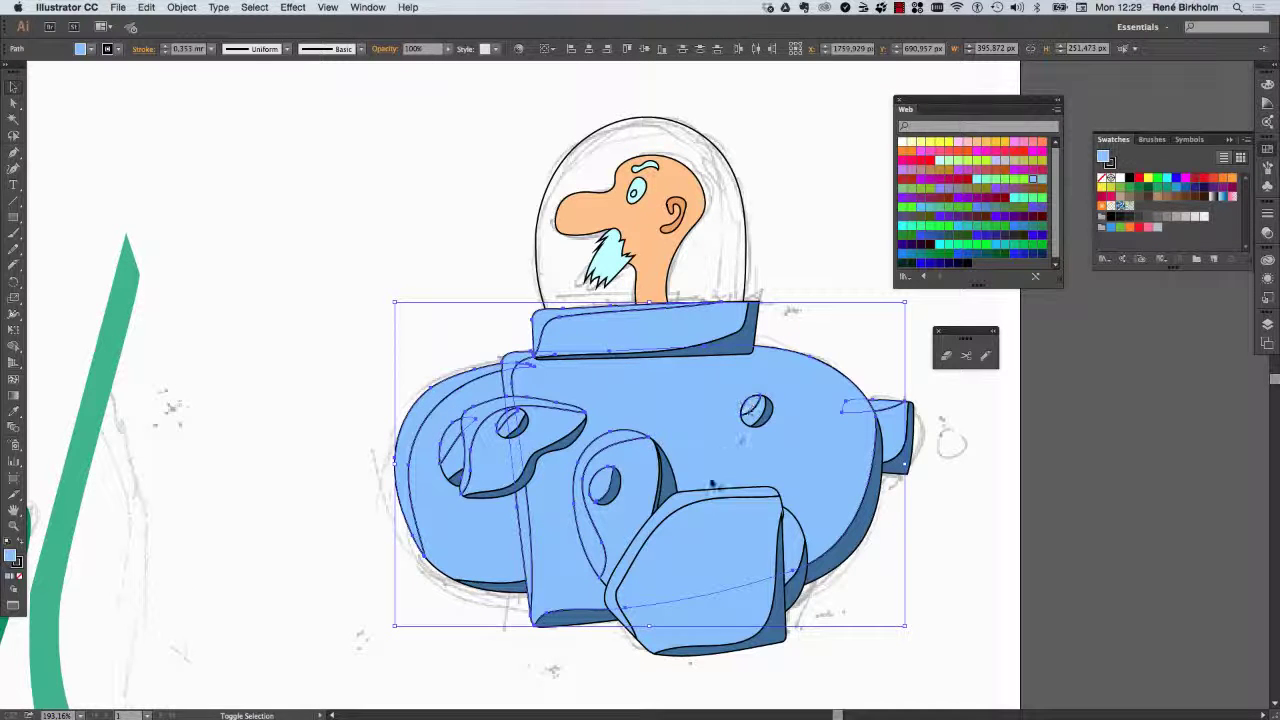
pyautogui.keyDown('shift'); pyautogui.click(613, 551); pyautogui.keyUp('shift')
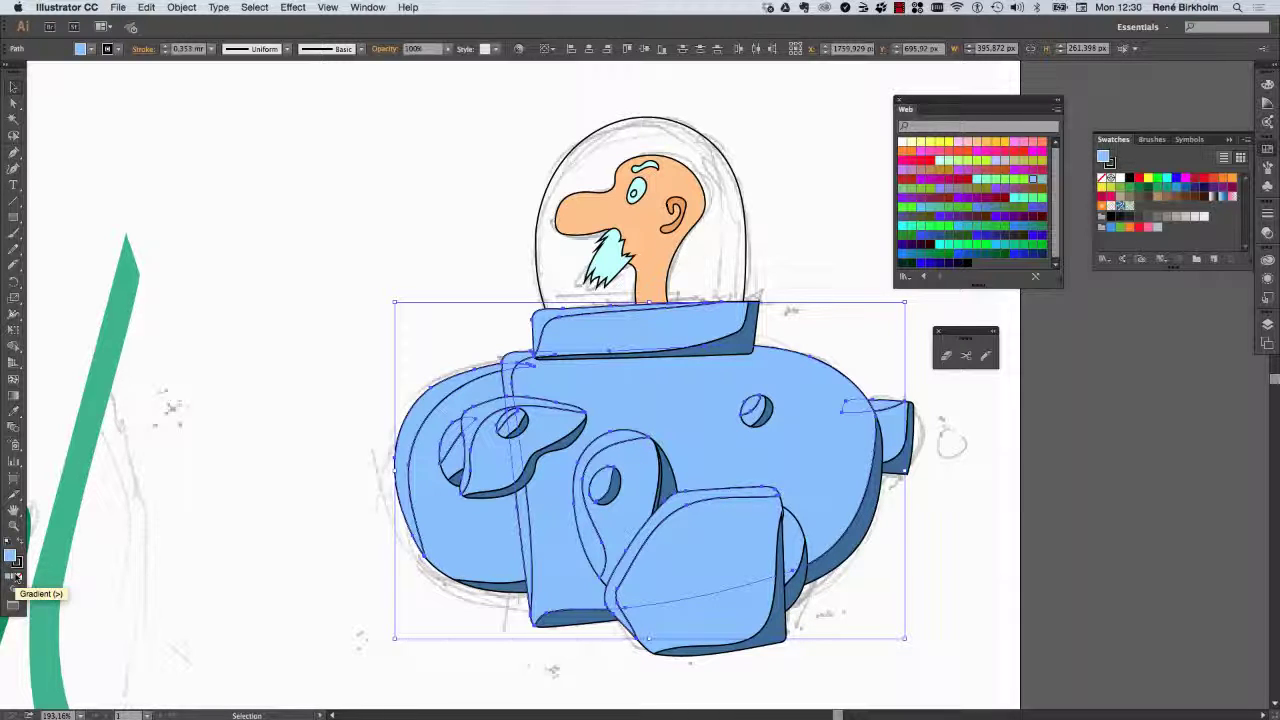
# - Fill the gathered pieces with pale blue #B5D9F7, then select only the main body
pyautogui.doubleClick(12, 556)
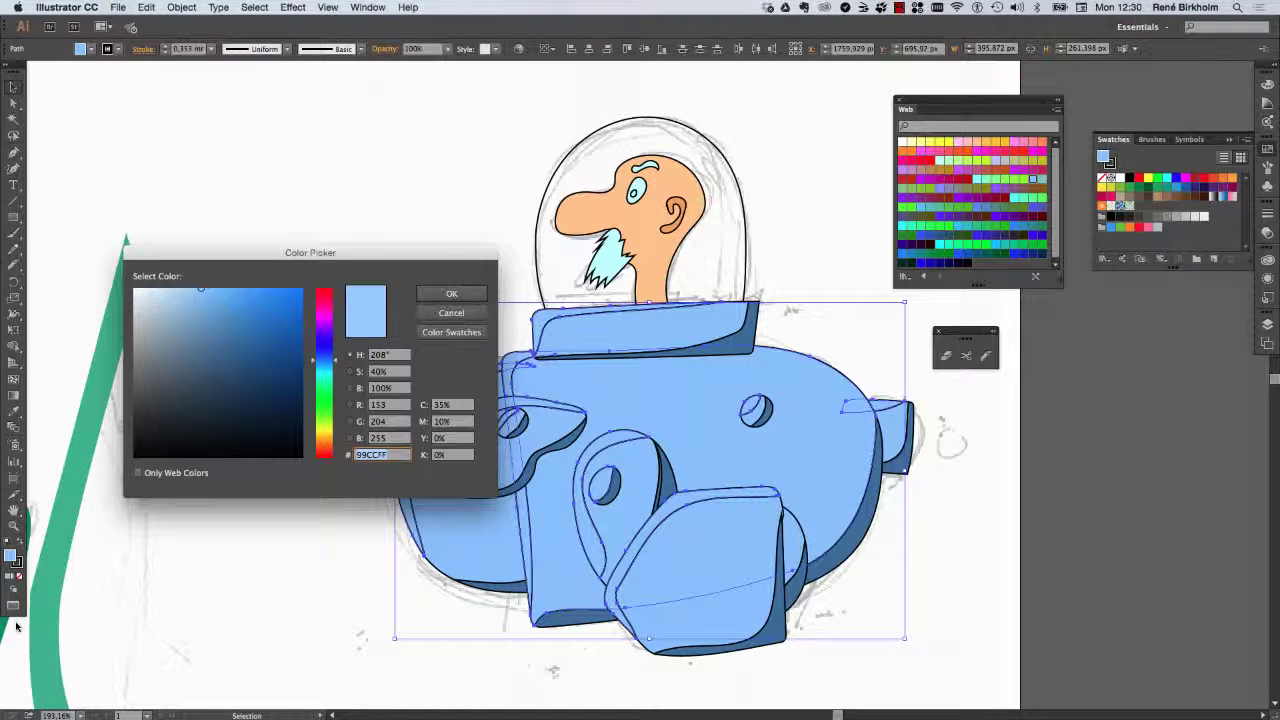
pyautogui.moveTo(201, 289); pyautogui.dragTo(178, 293)
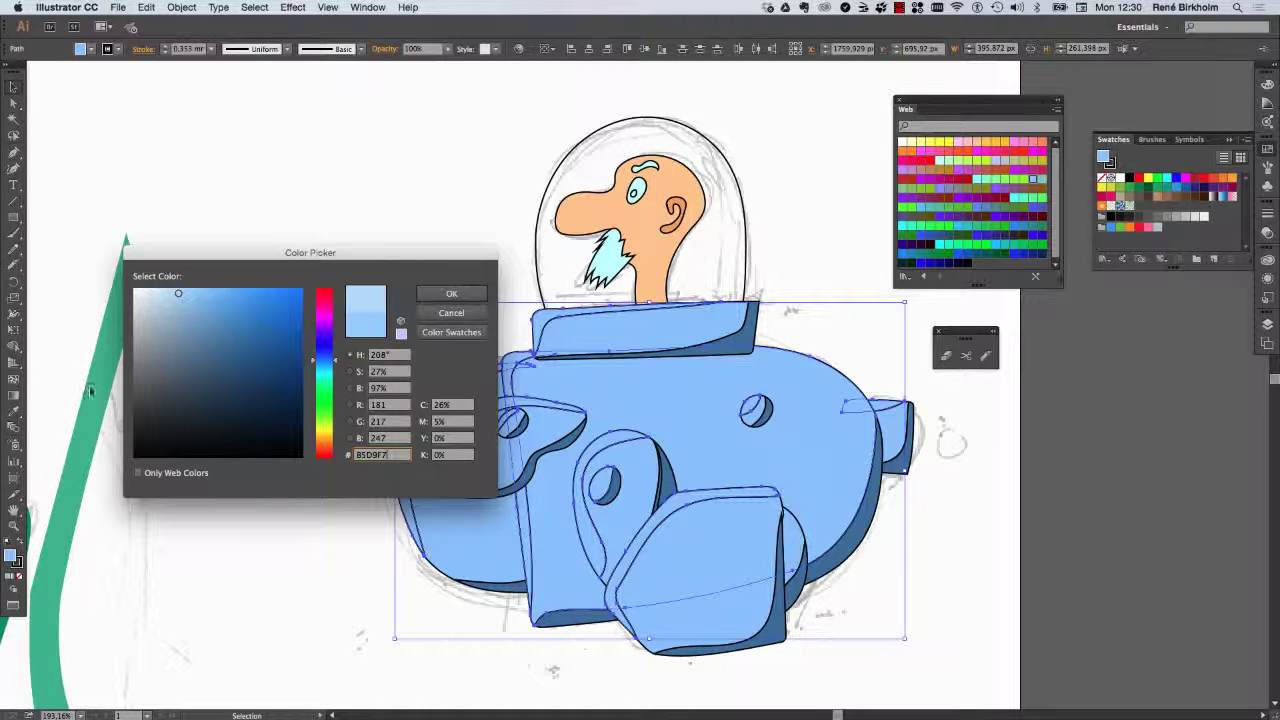
pyautogui.click(451, 293)
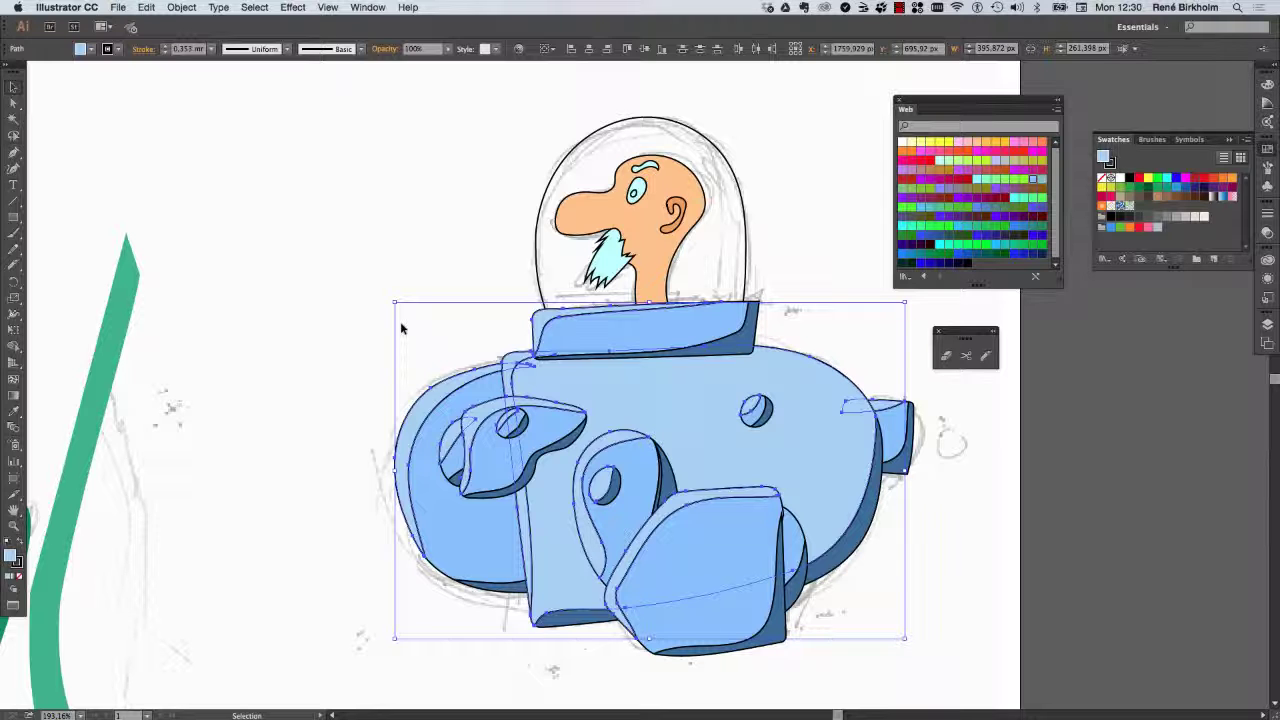
pyautogui.click(980, 451)
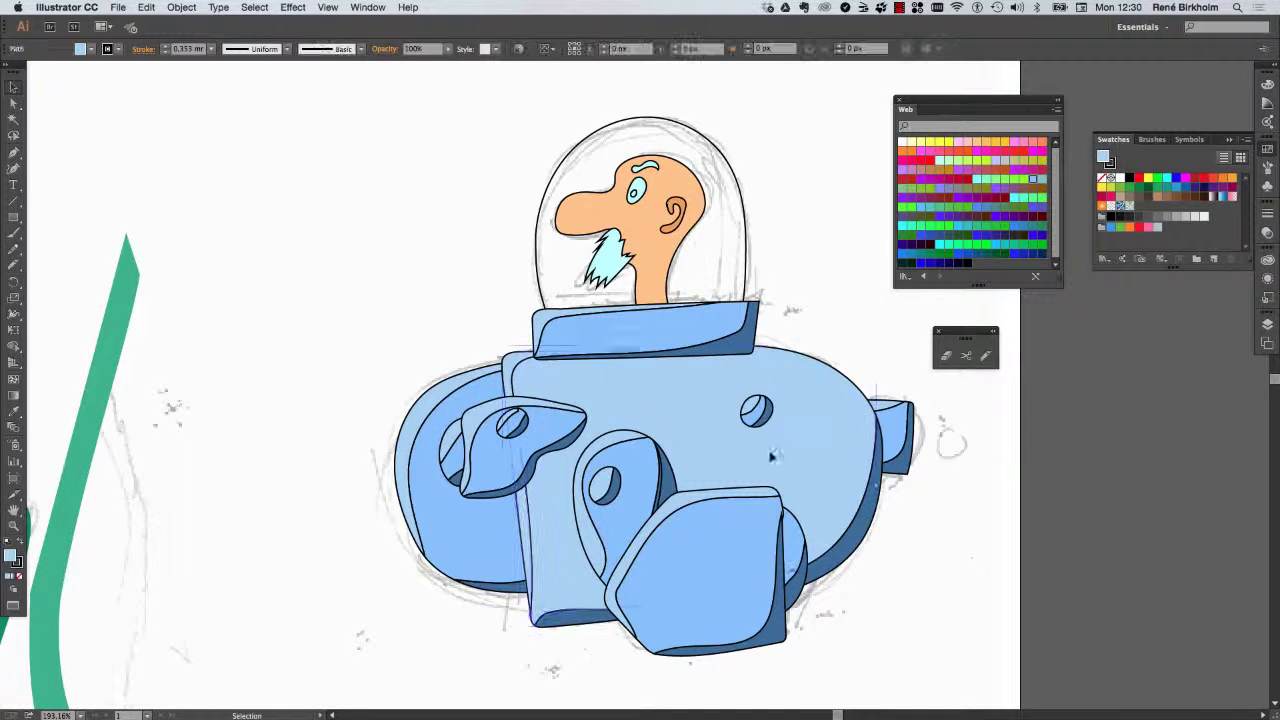
pyautogui.click(764, 455)
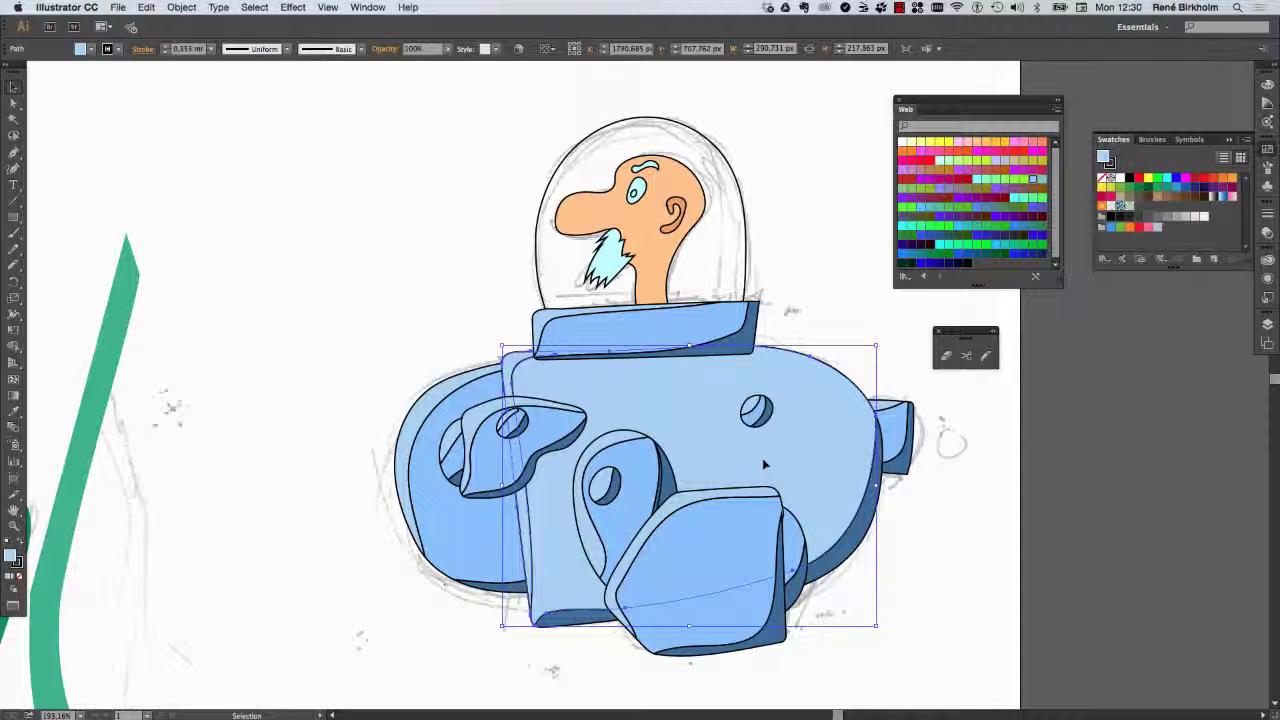
# - Knife the body along its left seam and sample medium blue onto the right piece
pyautogui.click(985, 355)
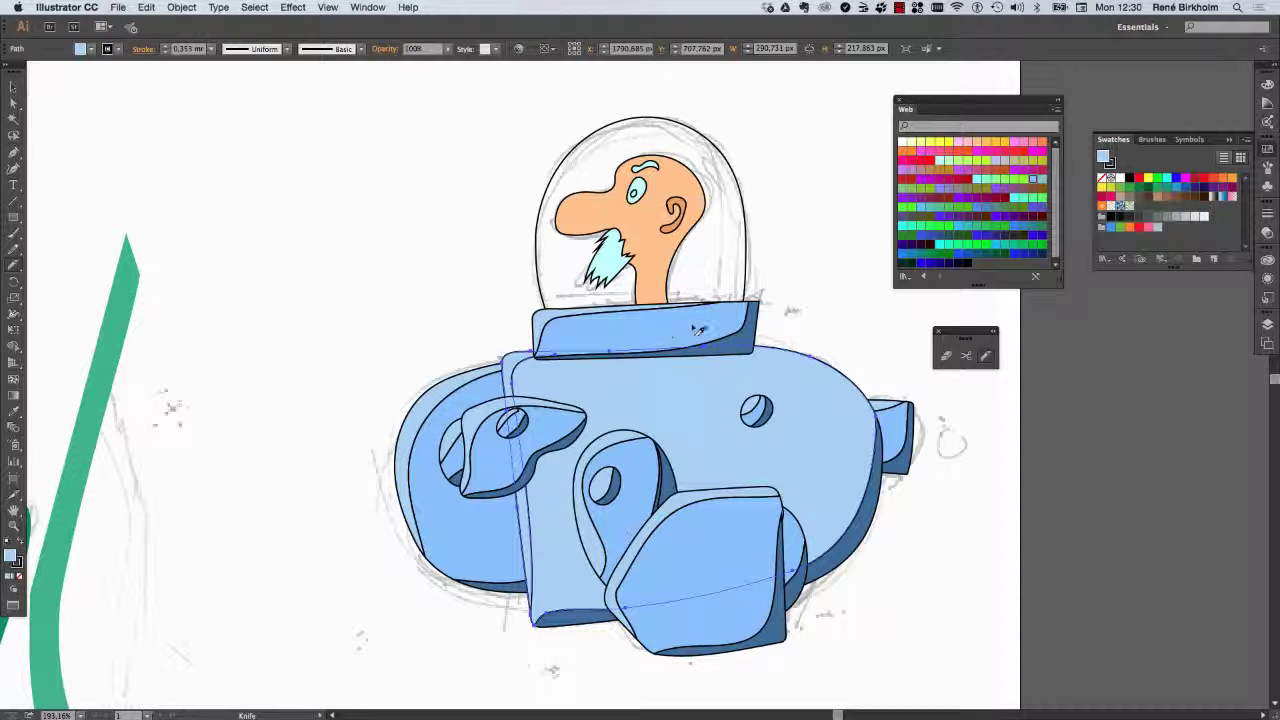
pyautogui.moveTo(620, 338)
pyautogui.mouseDown()
pyautogui.moveTo(519, 386)
pyautogui.moveTo(537, 521)
pyautogui.mouseUp()
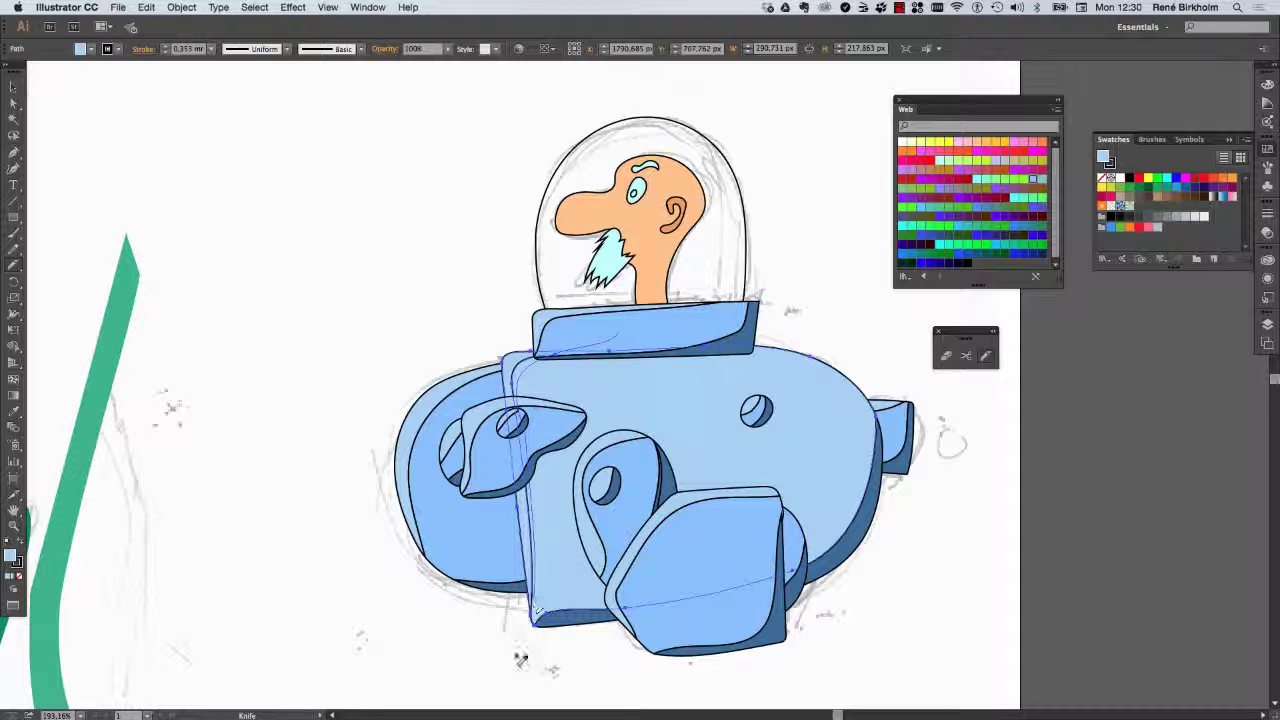
pyautogui.moveTo(537, 521); pyautogui.dragTo(520, 665)
pyautogui.click(13, 87)
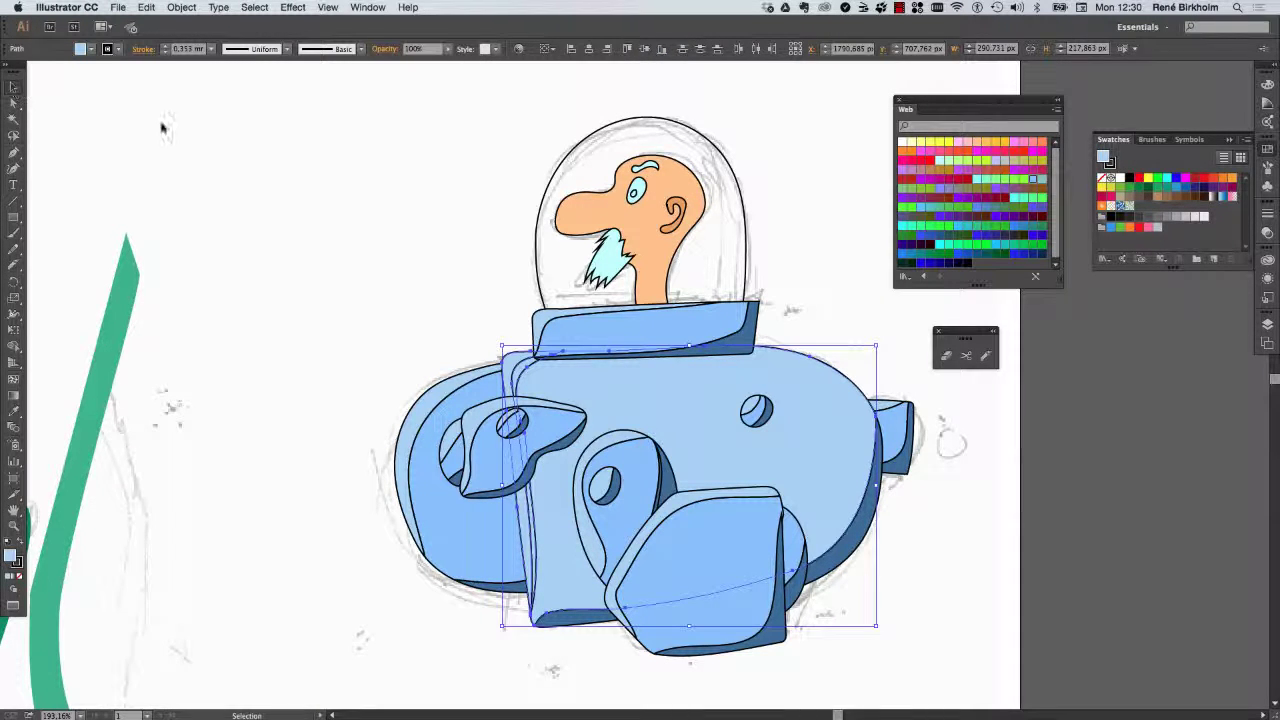
pyautogui.click(213, 127)
pyautogui.click(780, 474)
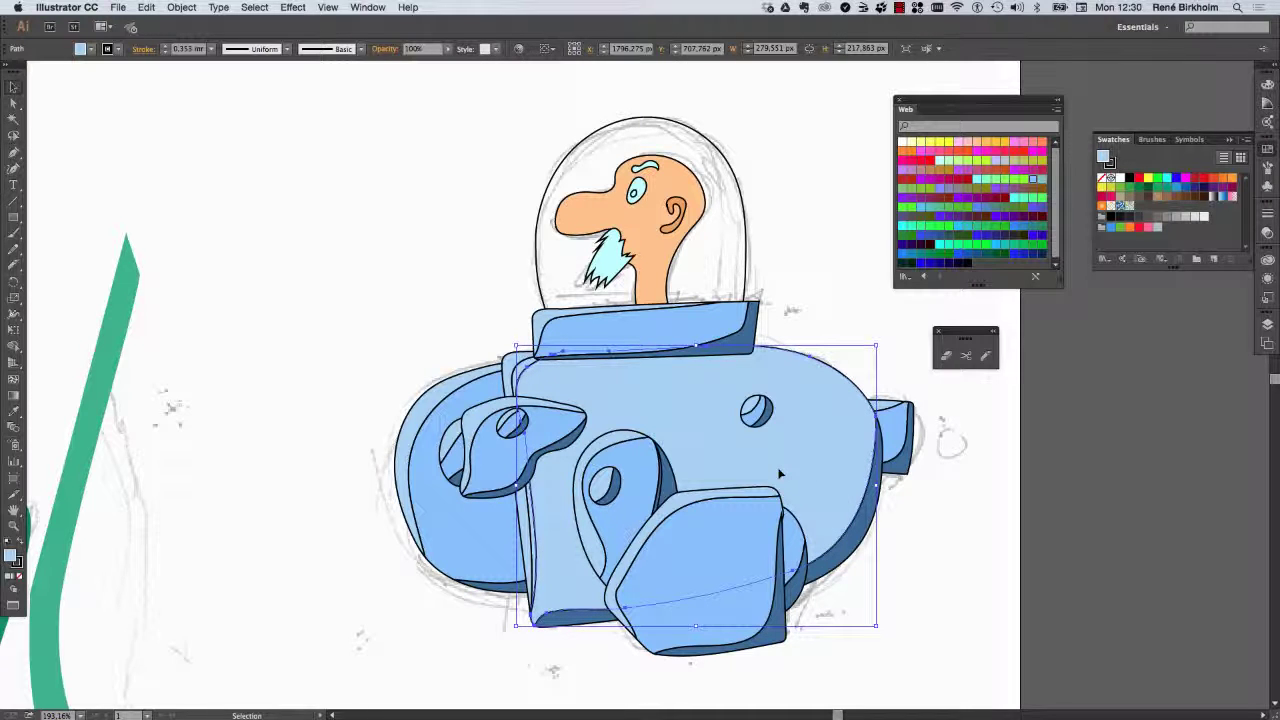
pyautogui.press('i')
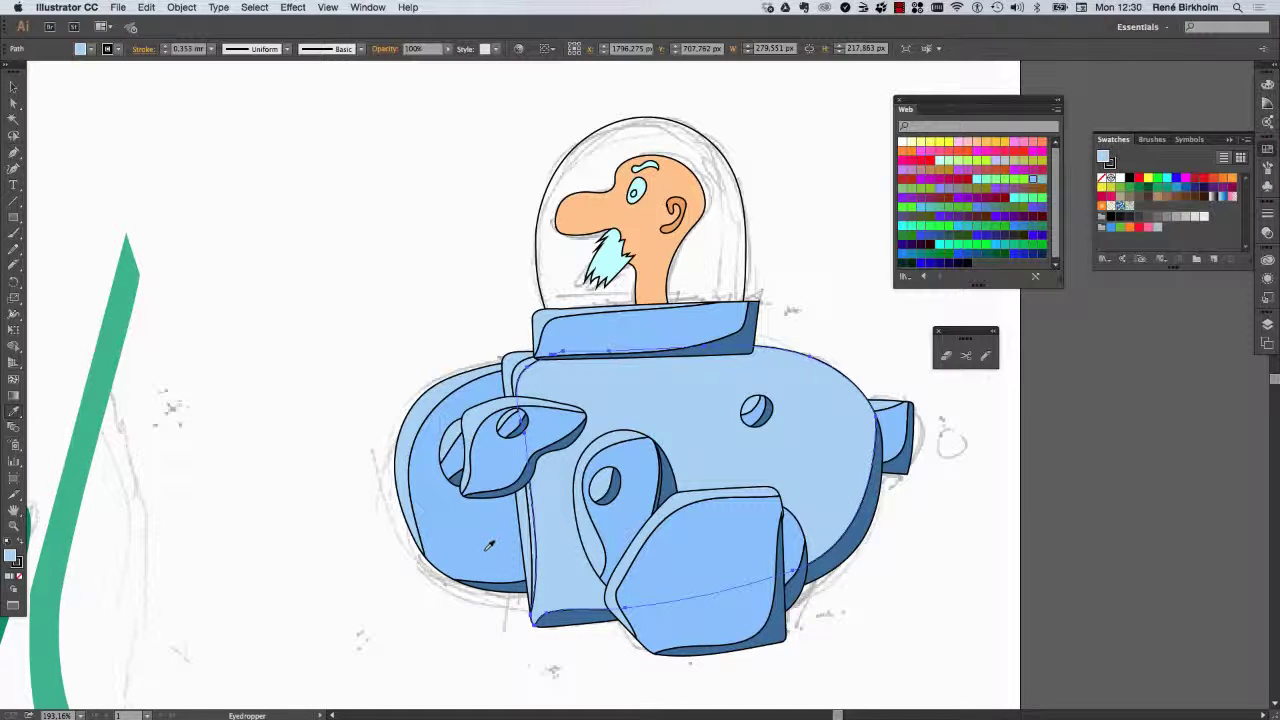
pyautogui.click(478, 550)
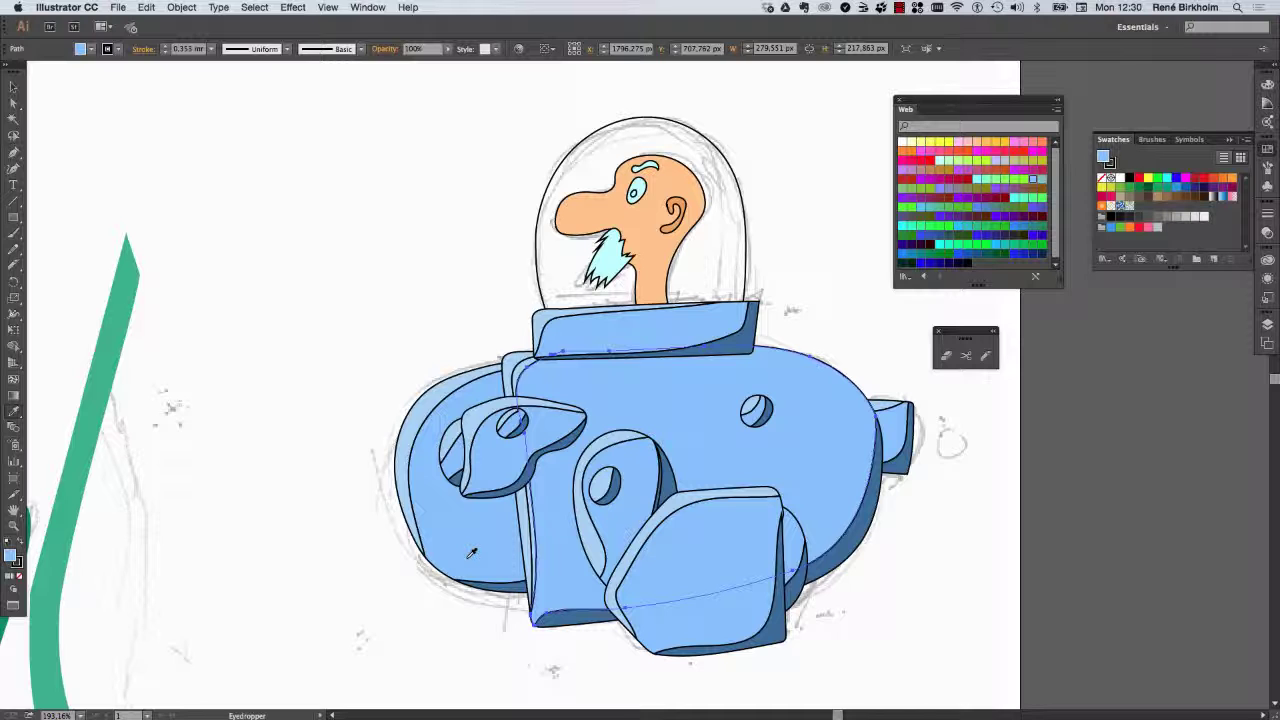
# - Set the stroke to None on all submarine parts except the helmet dome
pyautogui.click(13, 85)
pyautogui.moveTo(358, 331); pyautogui.dragTo(828, 521)
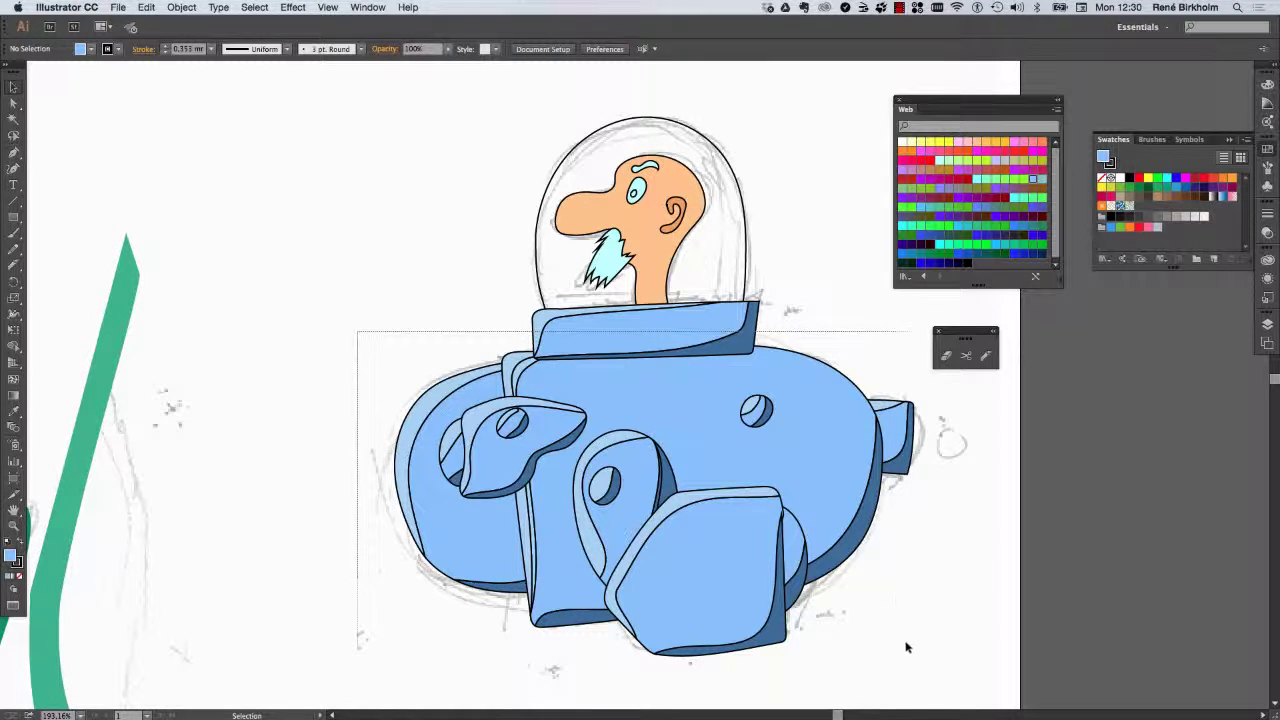
pyautogui.moveTo(828, 521); pyautogui.dragTo(910, 652)
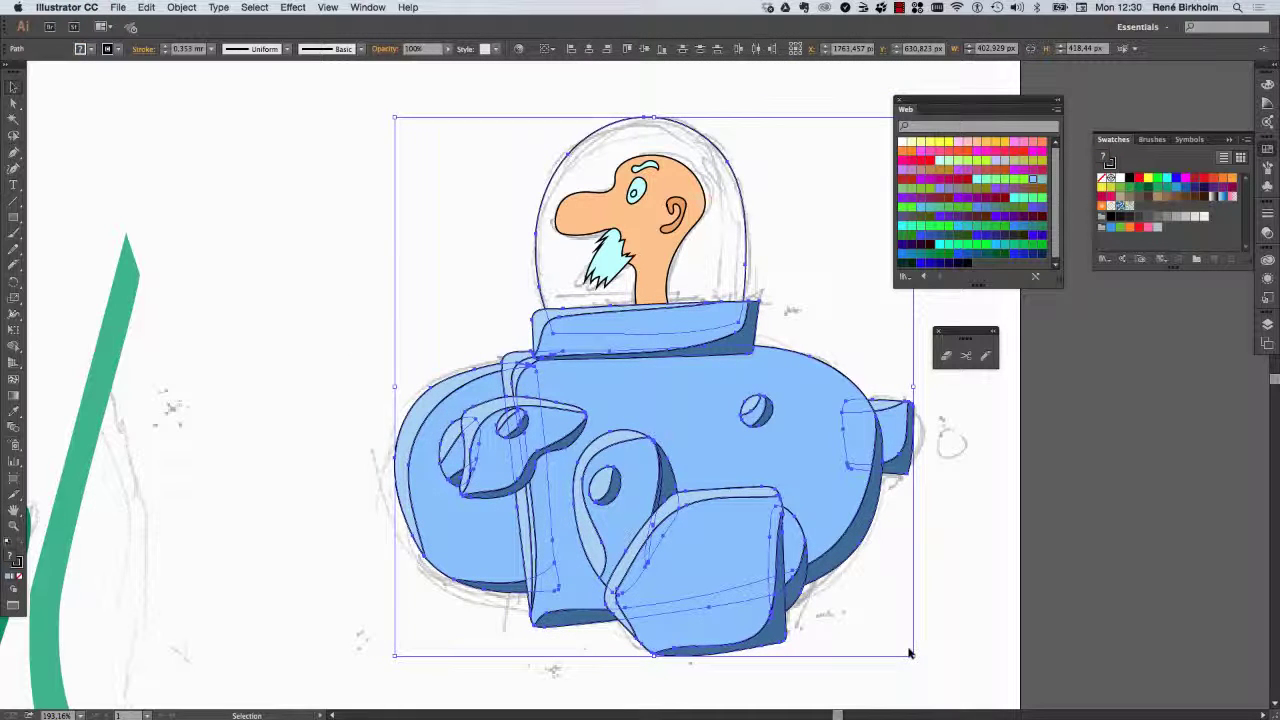
pyautogui.keyDown('shift'); pyautogui.click(744, 212); pyautogui.keyUp('shift')
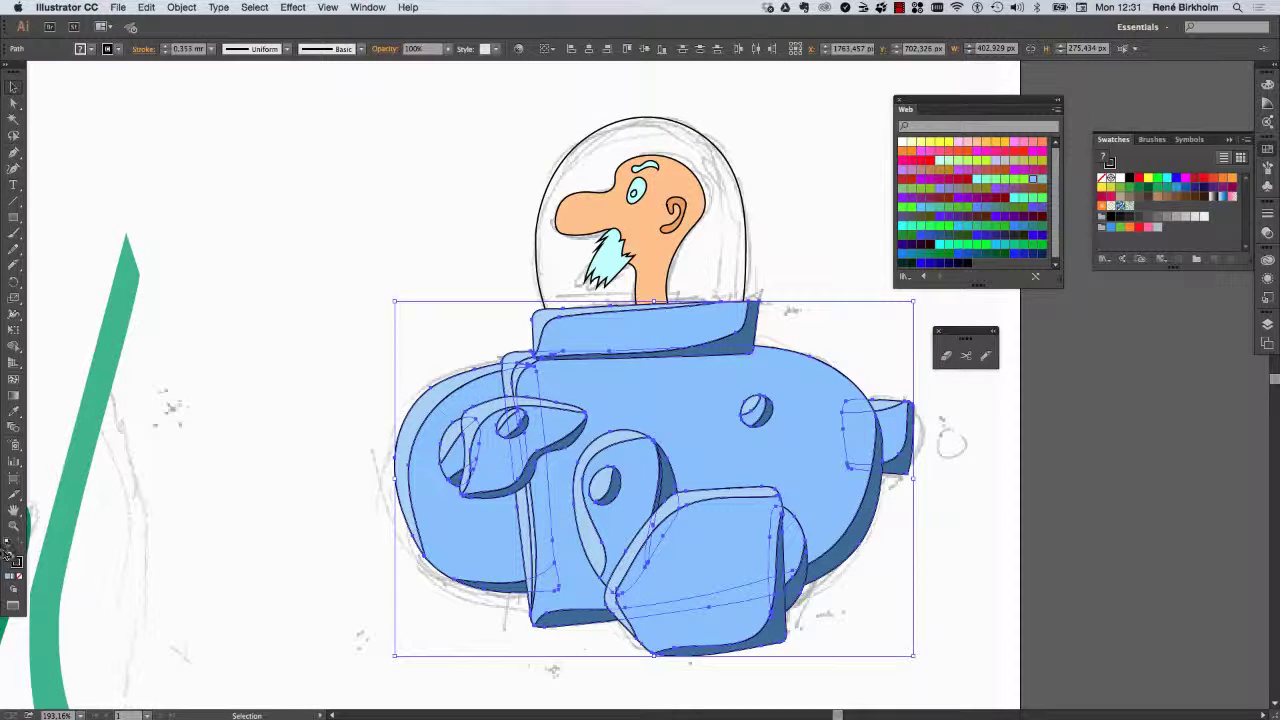
pyautogui.click(17, 565)
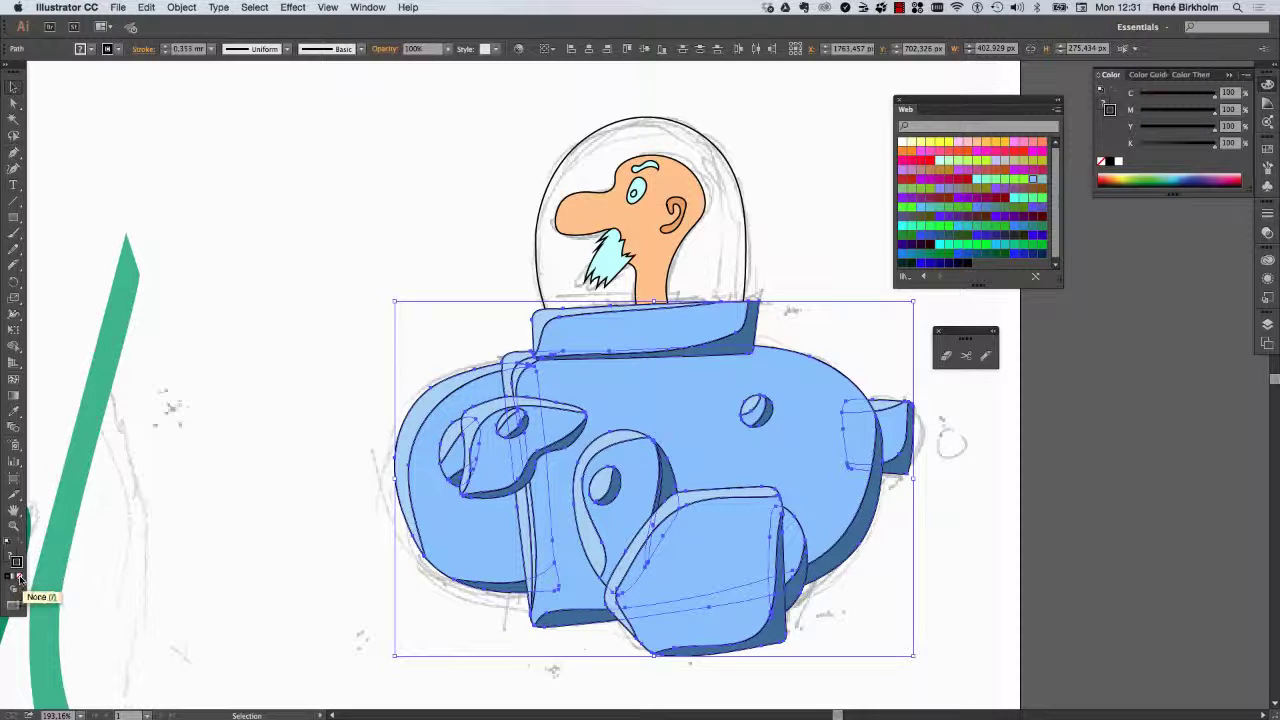
pyautogui.click(18, 578)
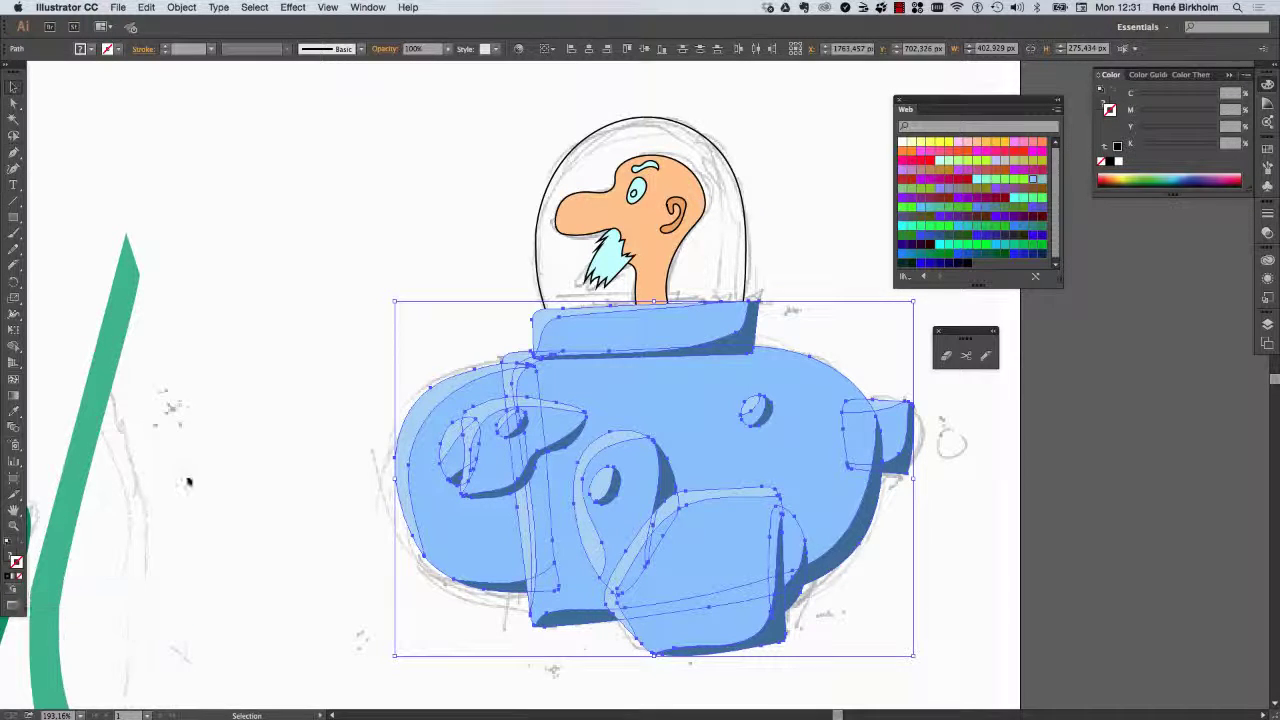
pyautogui.click(171, 491)
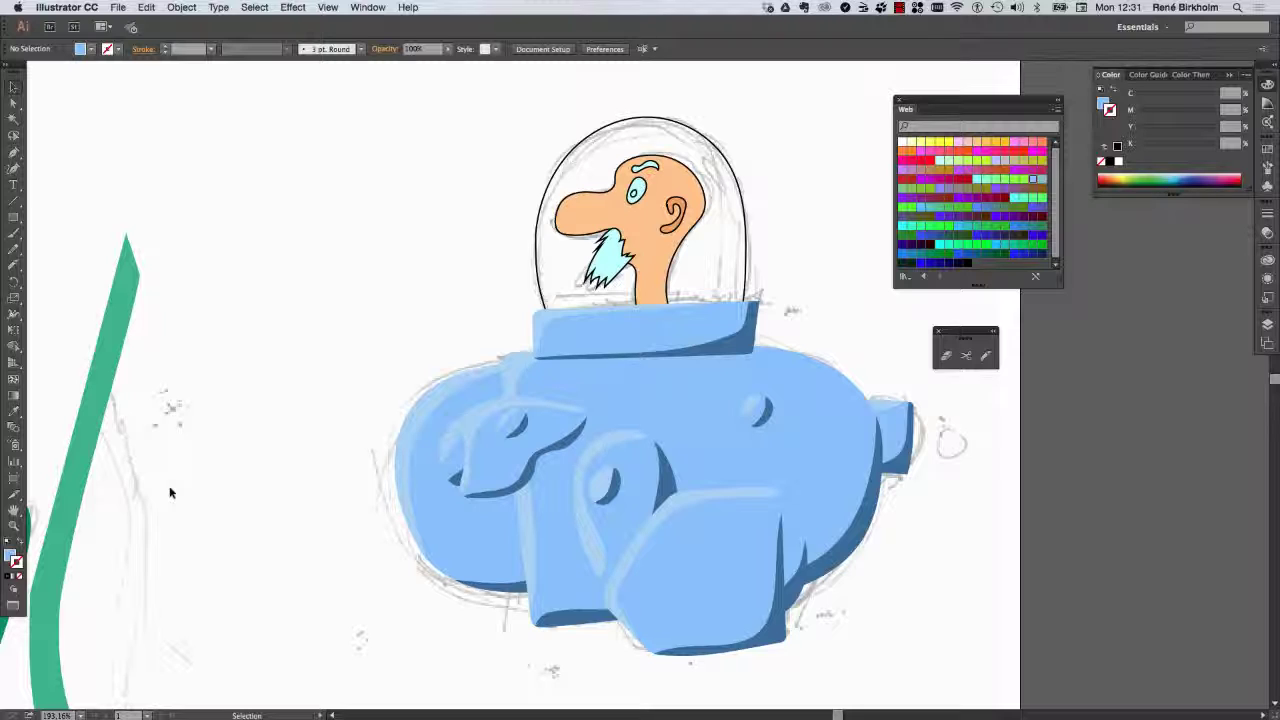
# - Give the helmet dome outline a 4 mm stroke weight, after trying 6 mm
pyautogui.click(720, 168)
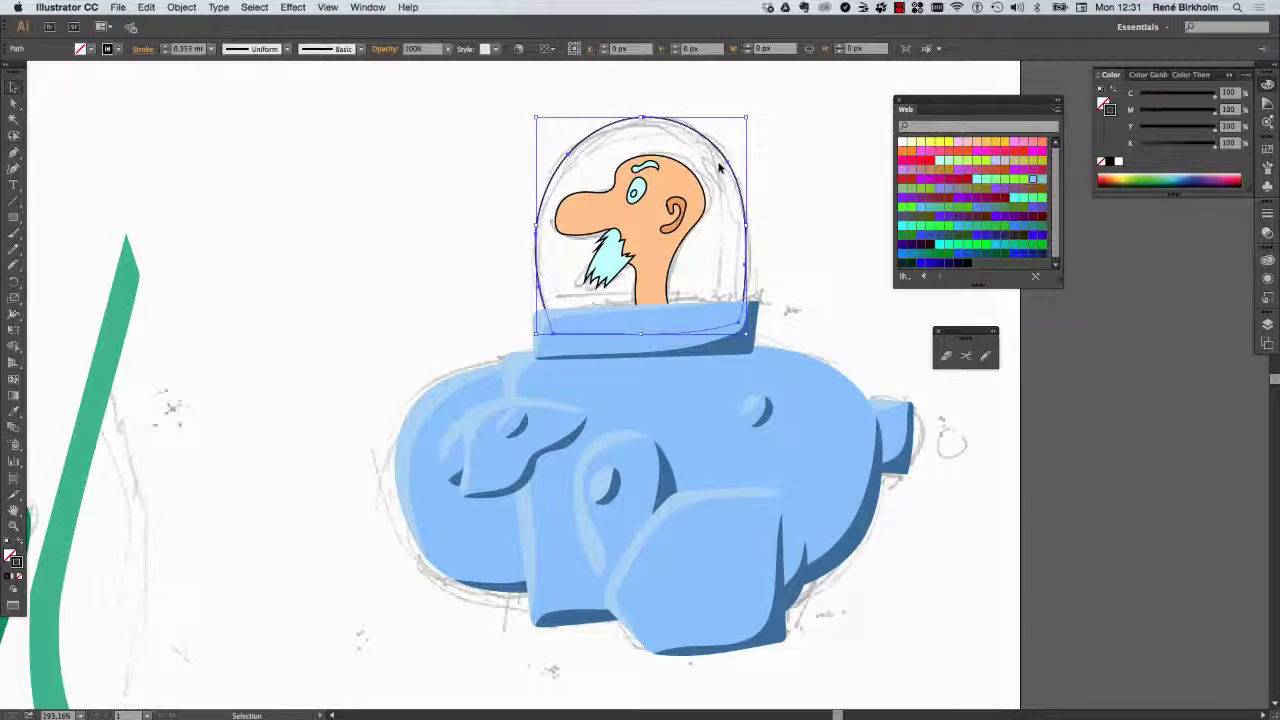
pyautogui.press('a')
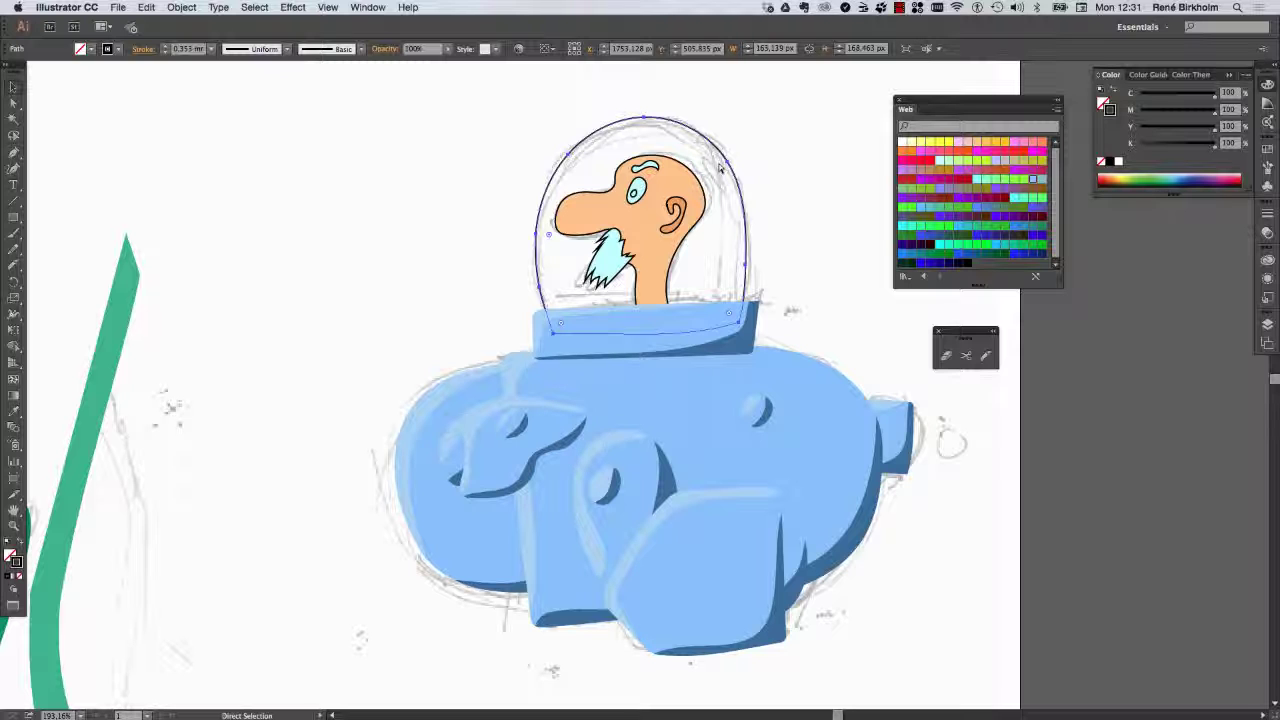
pyautogui.press('v')
pyautogui.click(368, 7)
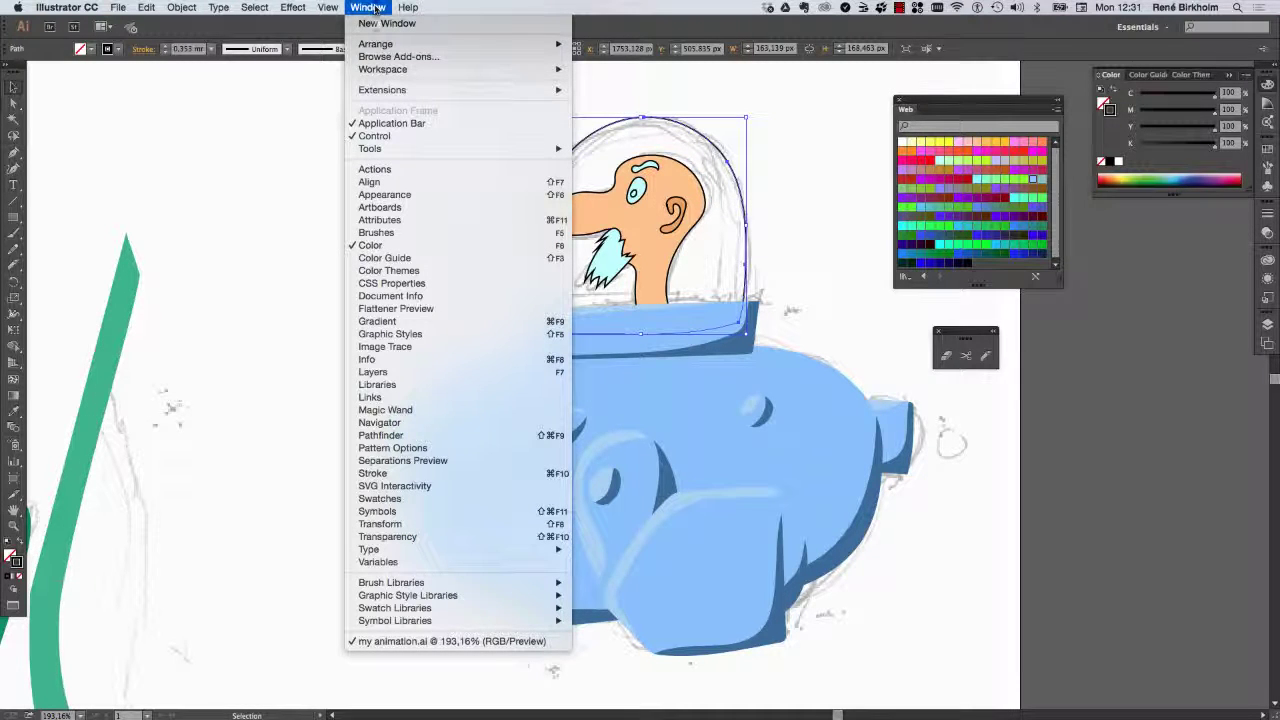
pyautogui.click(400, 474)
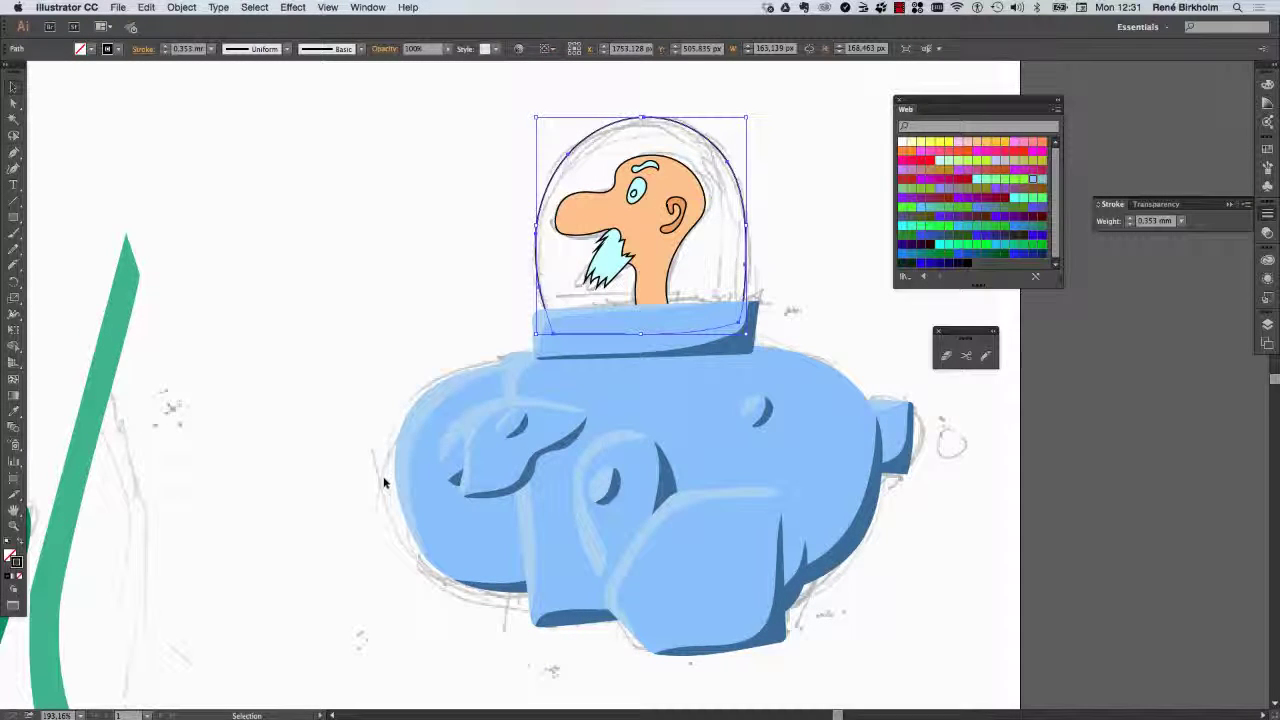
pyautogui.click(1180, 221)
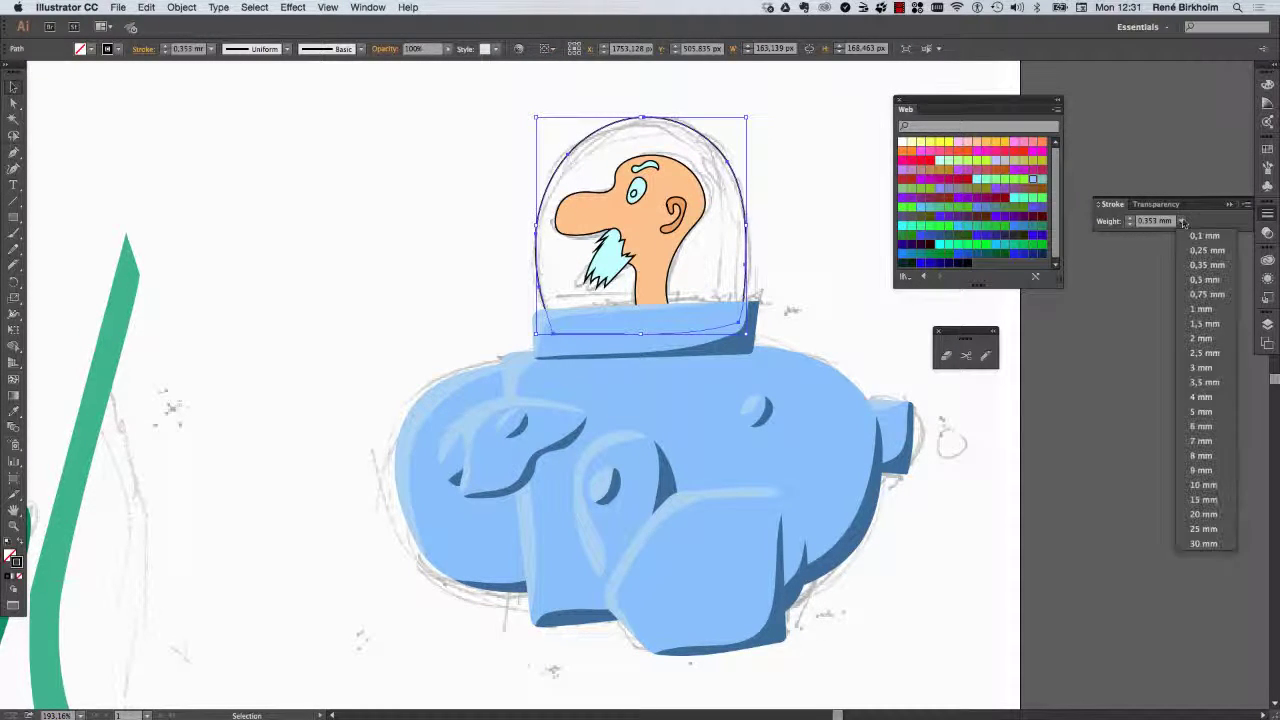
pyautogui.click(1203, 426)
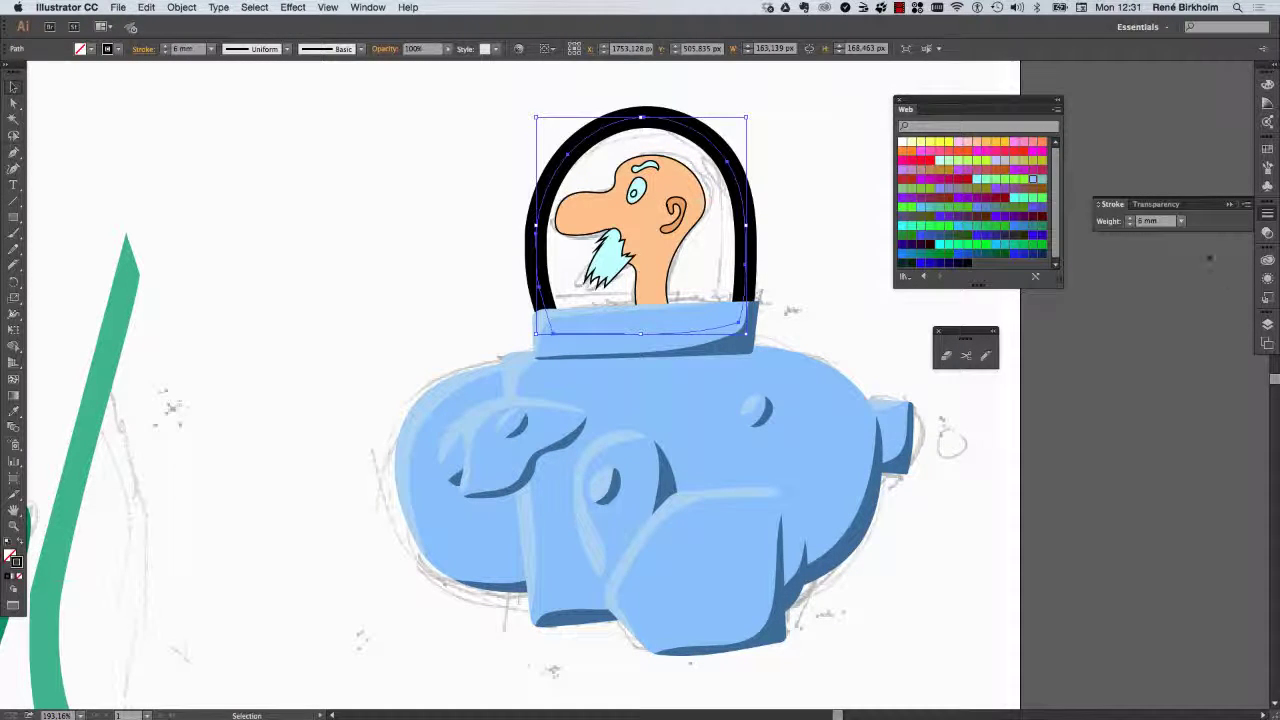
pyautogui.click(1181, 221)
pyautogui.click(1201, 398)
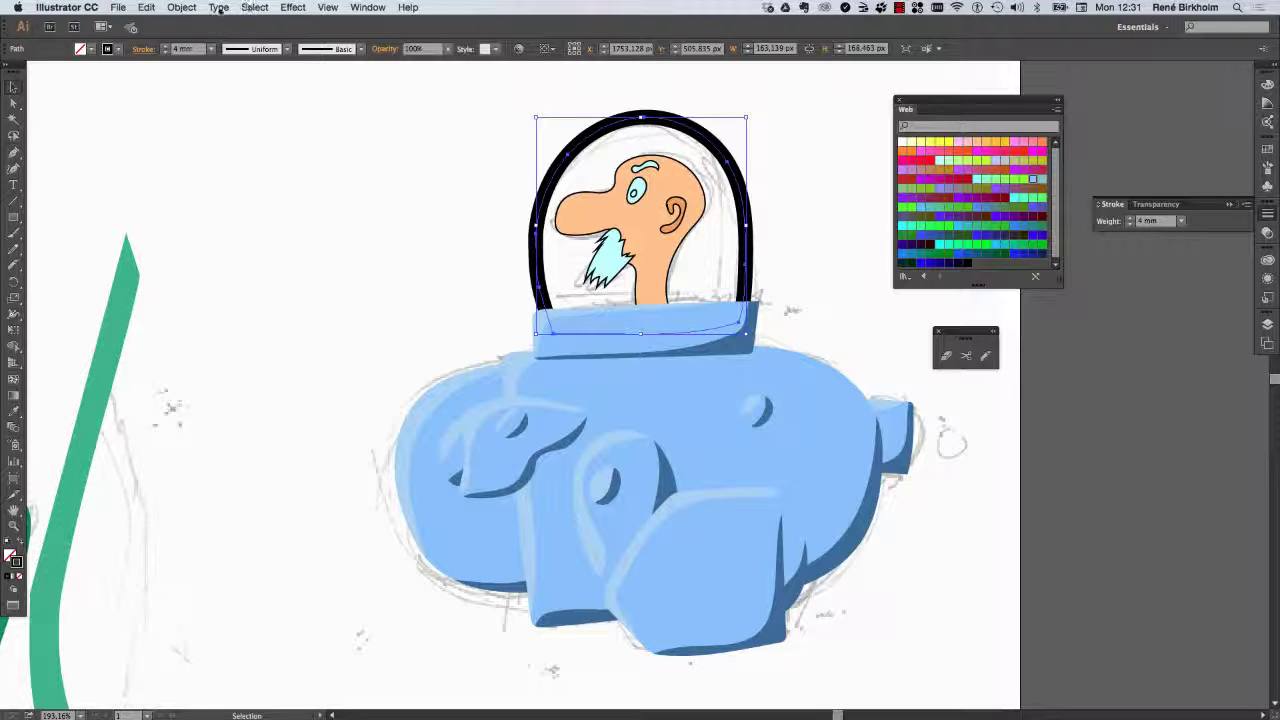
# - Outline the dome stroke and make the ring solid cyan with no stroke
pyautogui.click(182, 8)
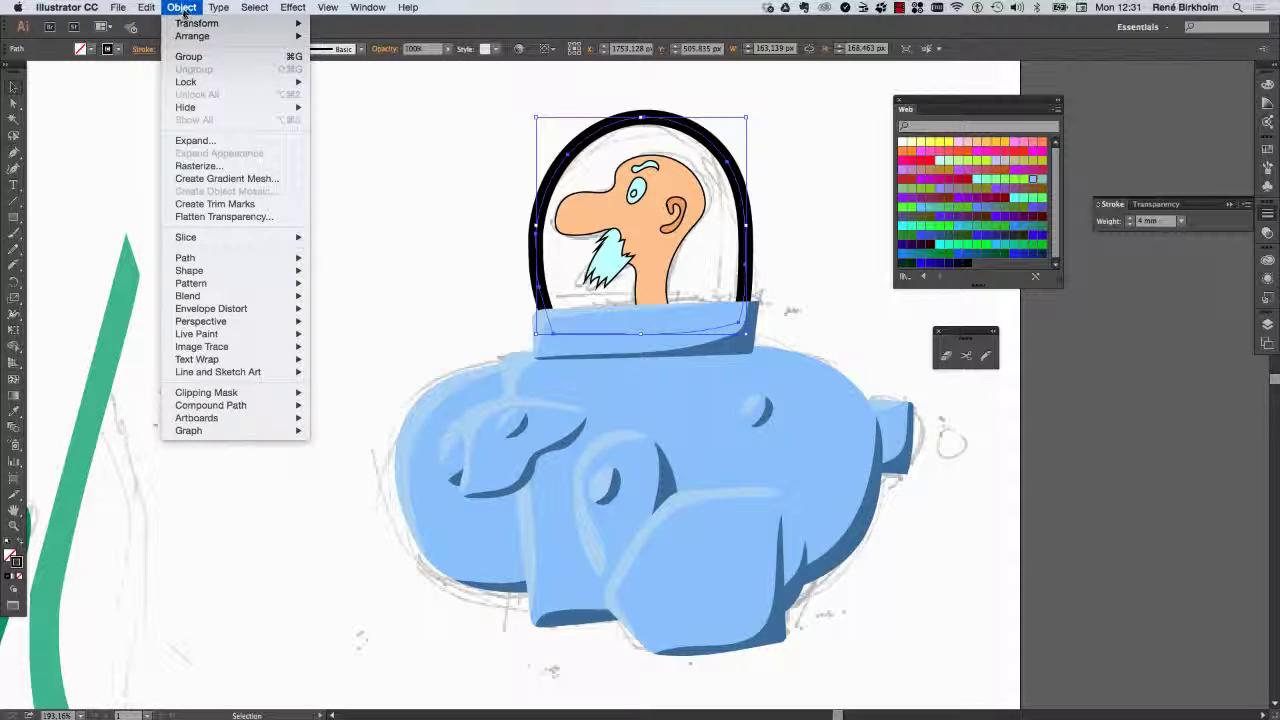
pyautogui.moveTo(186, 258)
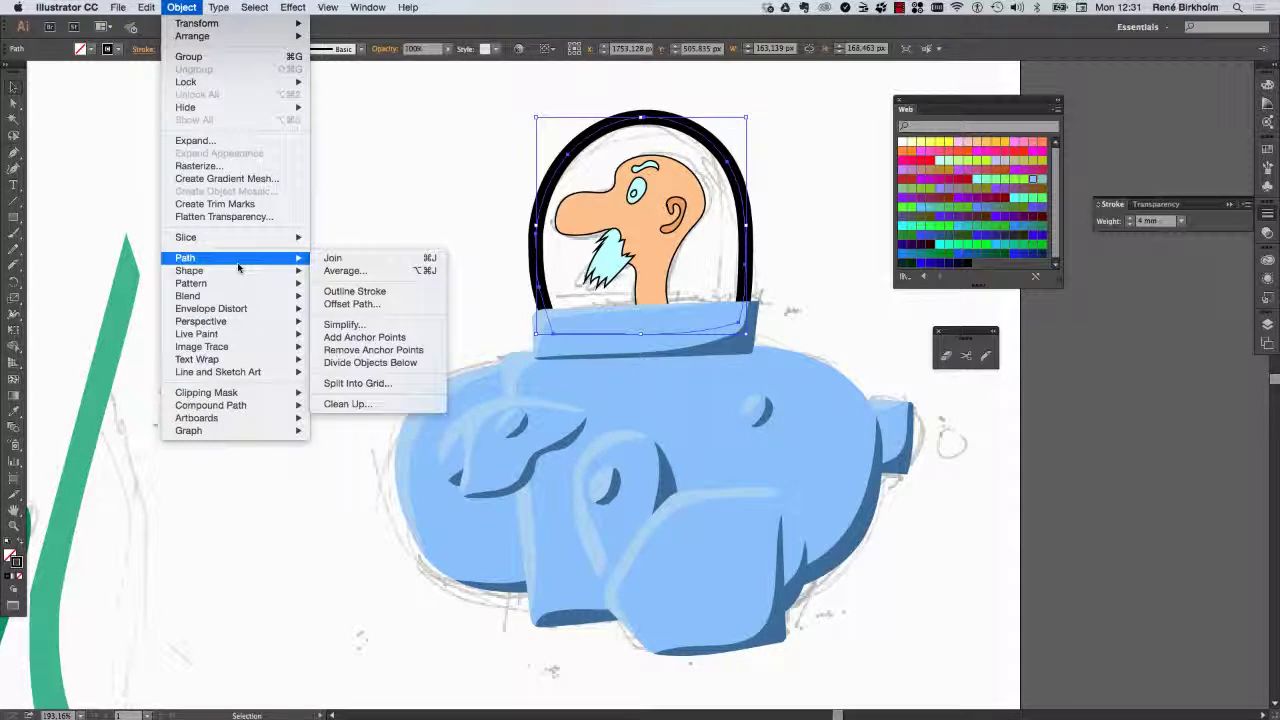
pyautogui.click(355, 295)
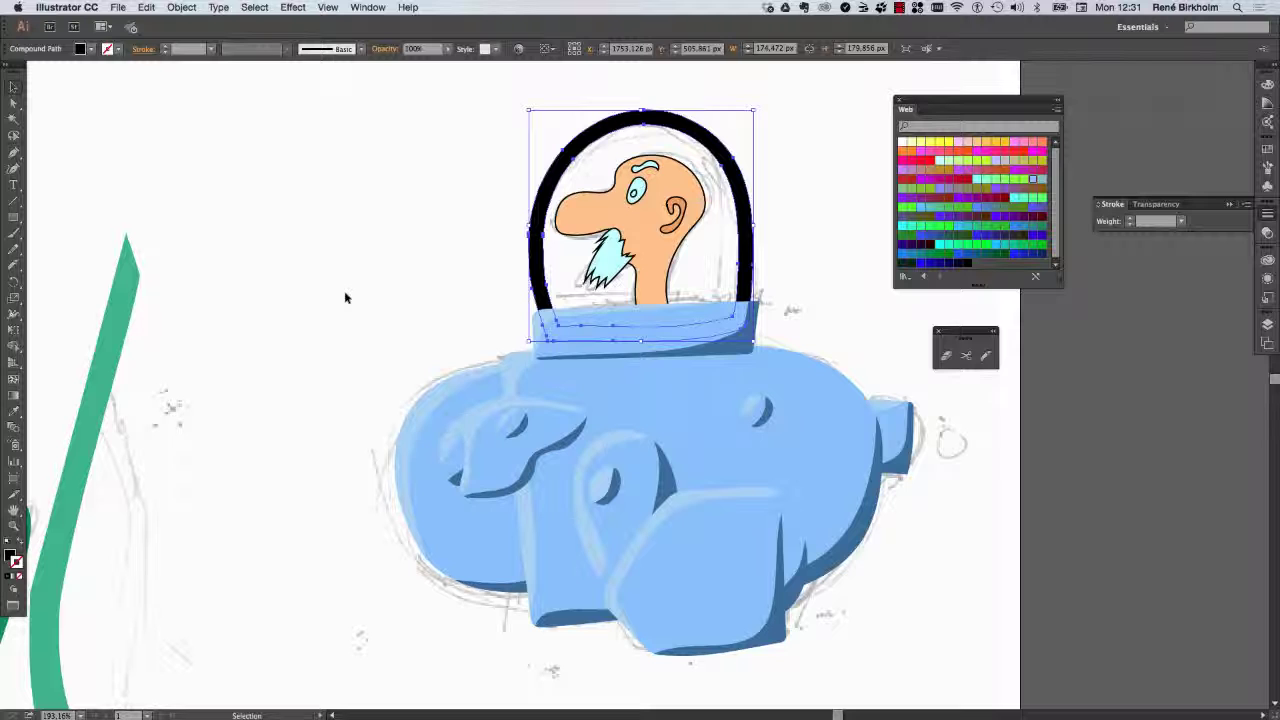
pyautogui.click(977, 179)
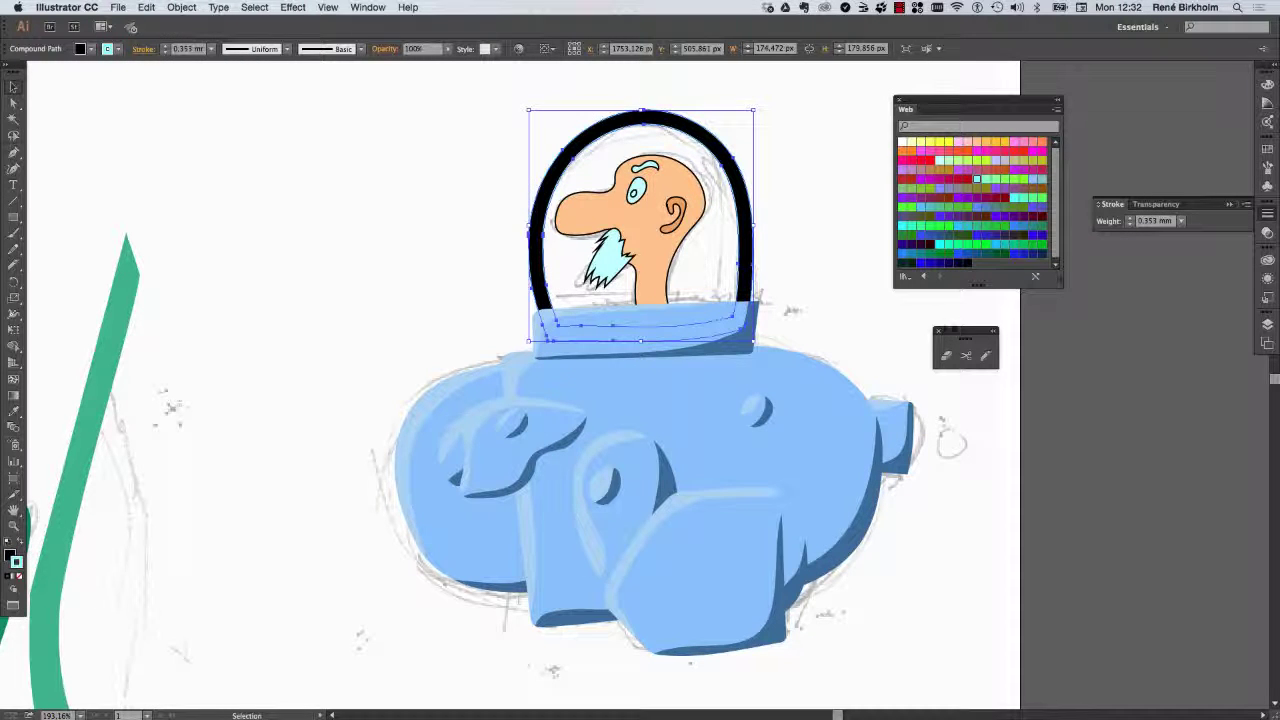
pyautogui.click(20, 548)
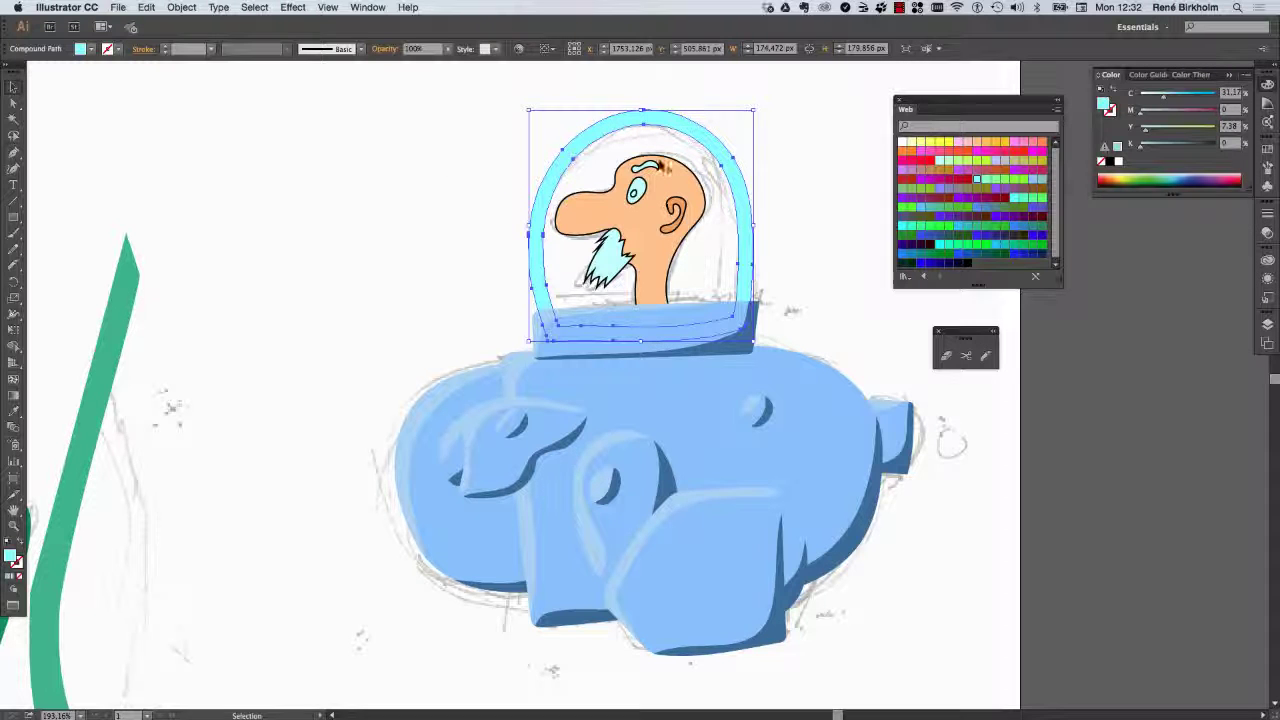
pyautogui.click(597, 170)
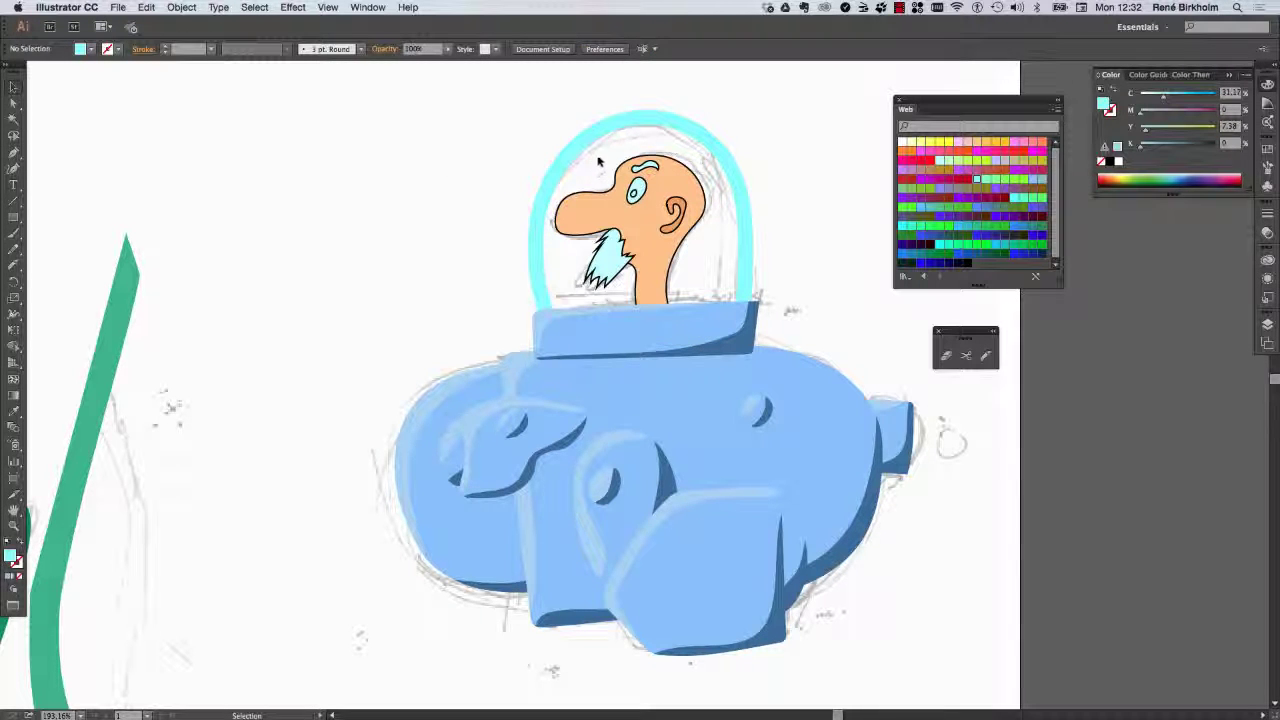
# - Set the stroke of the pilot's head shapes to None
pyautogui.moveTo(595, 160)
pyautogui.mouseDown()
pyautogui.moveTo(697, 282)
pyautogui.moveTo(680, 288)
pyautogui.mouseUp()
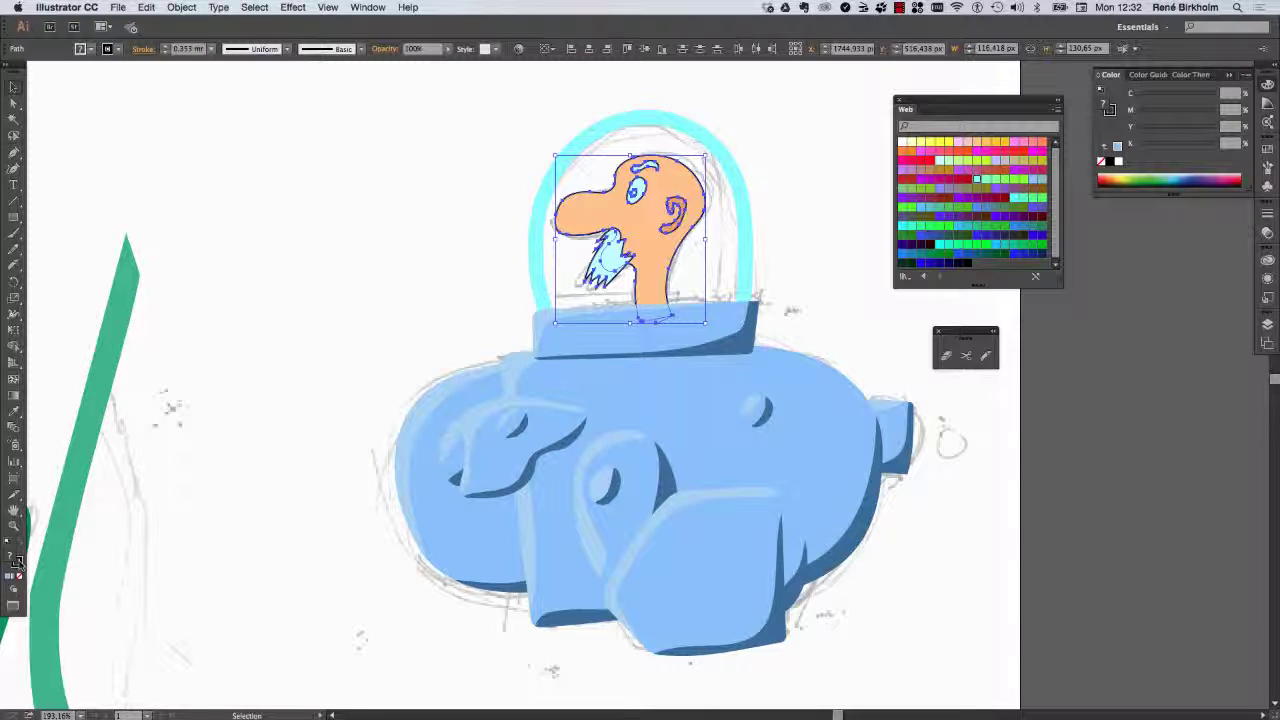
pyautogui.click(17, 562)
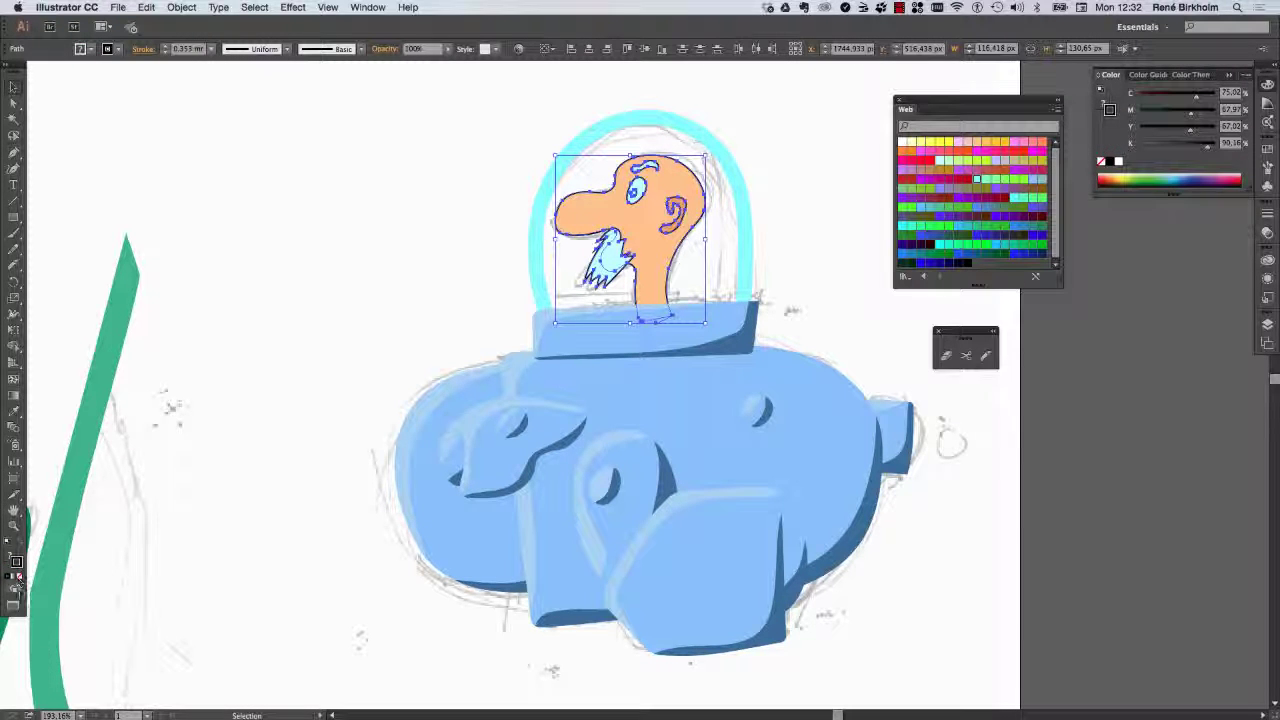
pyautogui.click(18, 583)
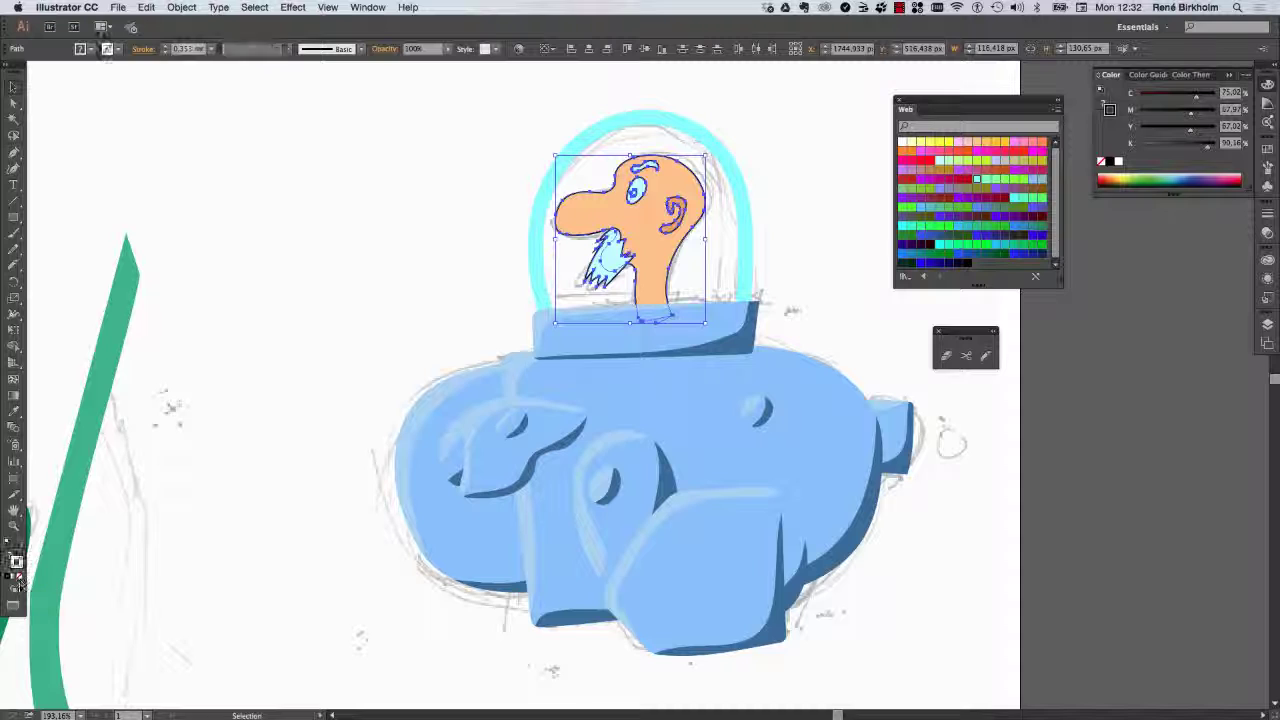
pyautogui.click(236, 648)
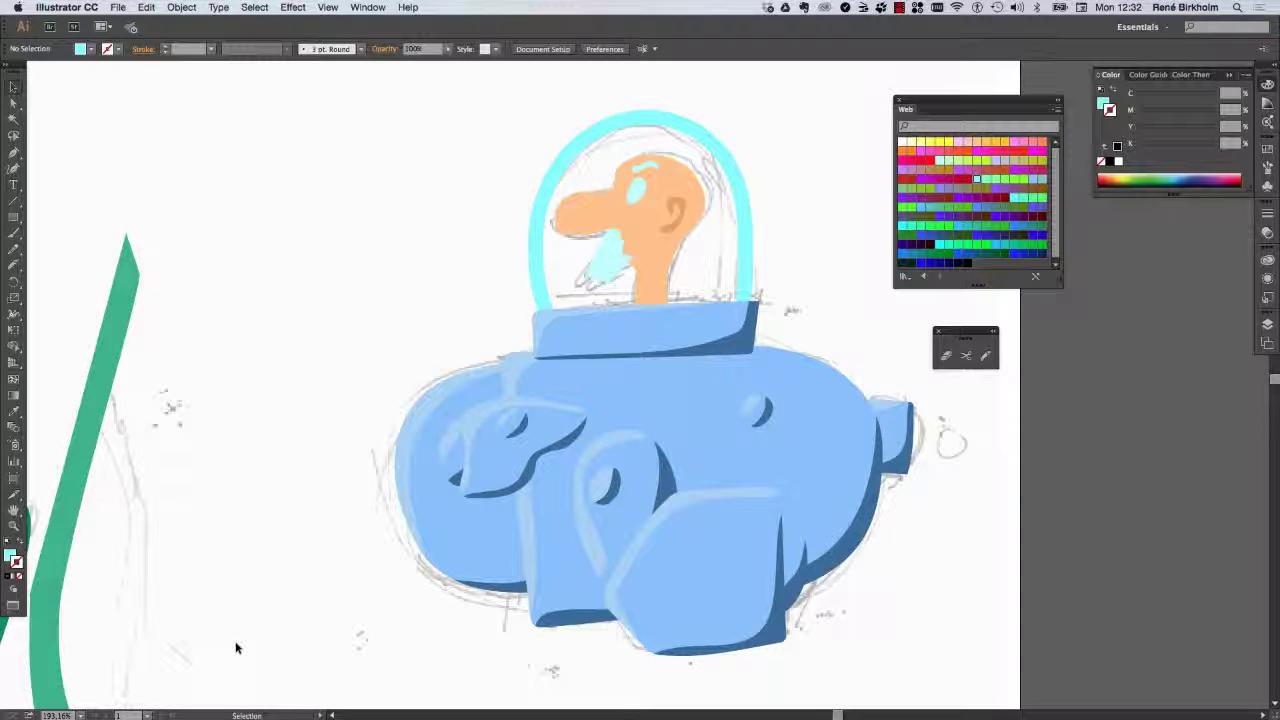
# - Recolour the pilot's eye with a swatch, then select the orange head shape
pyautogui.click(634, 196)
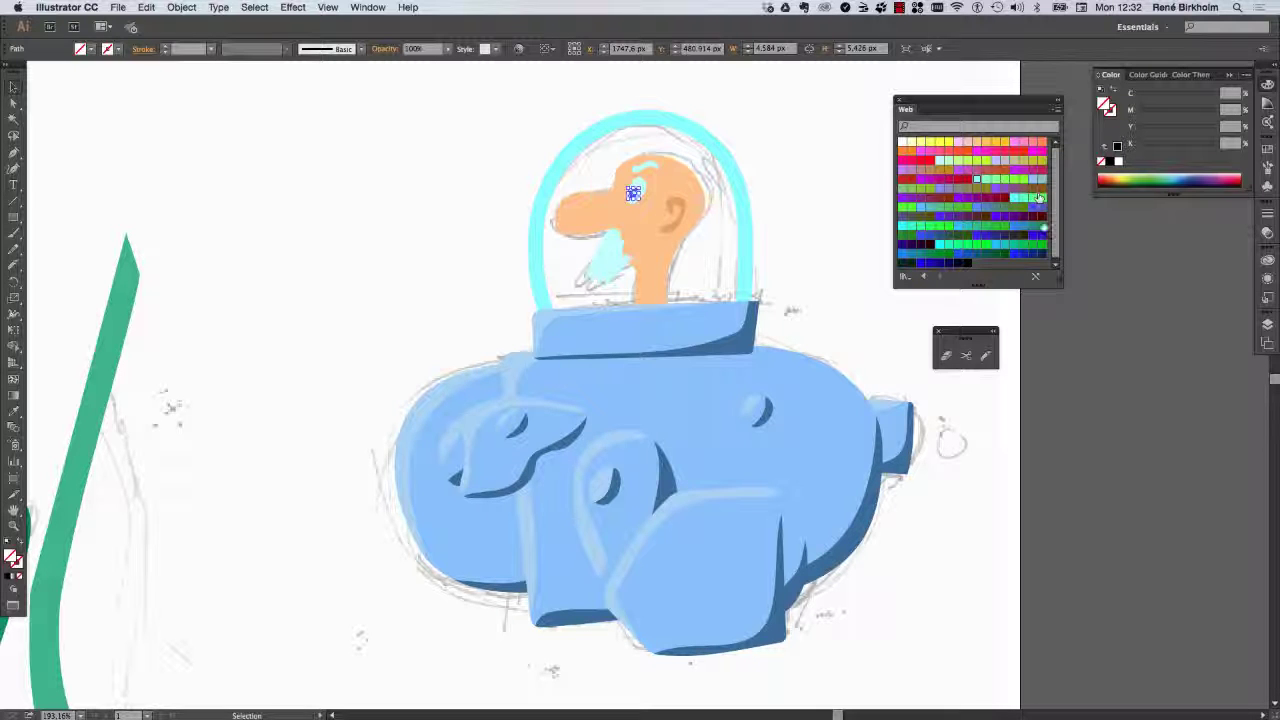
pyautogui.click(1022, 236)
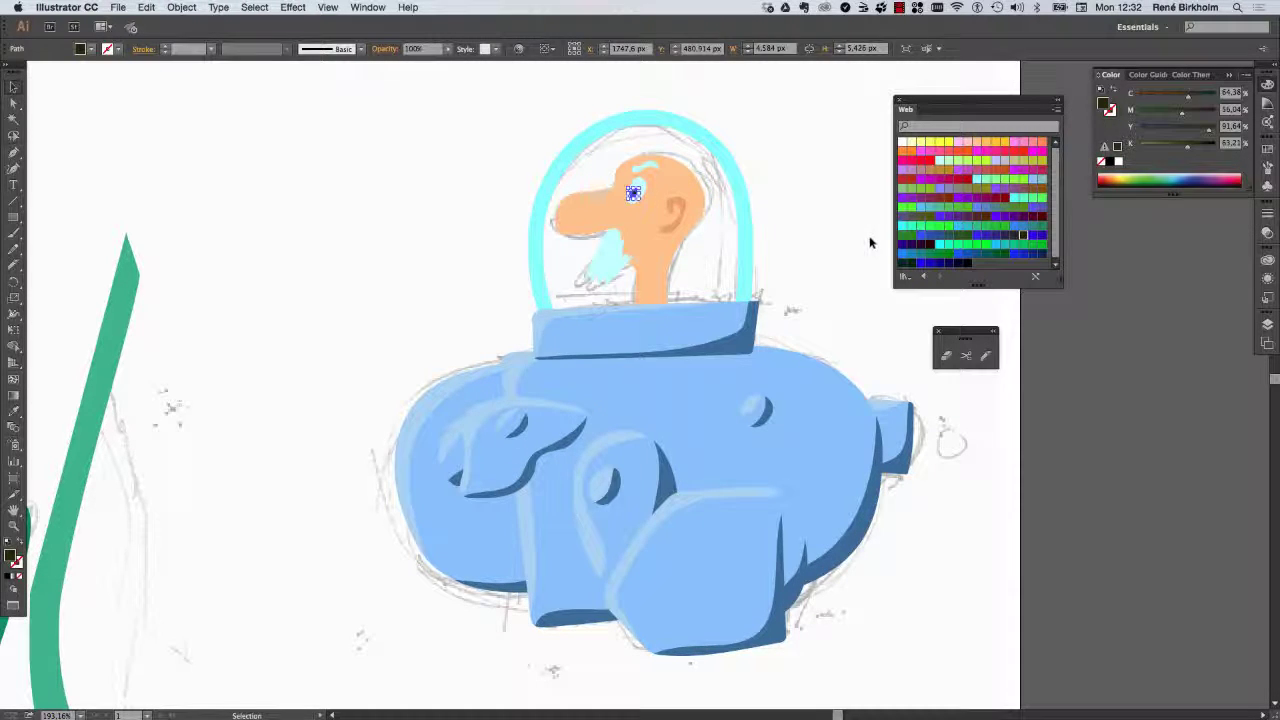
pyautogui.click(843, 267)
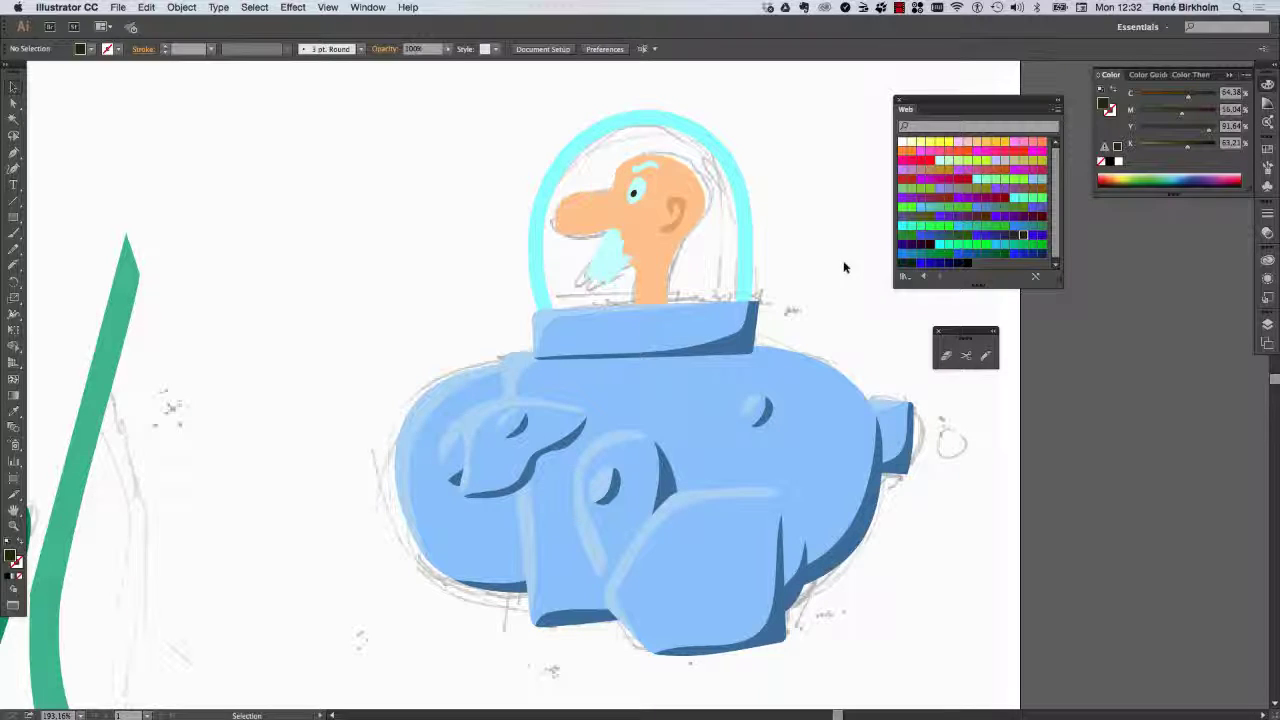
pyautogui.click(643, 266)
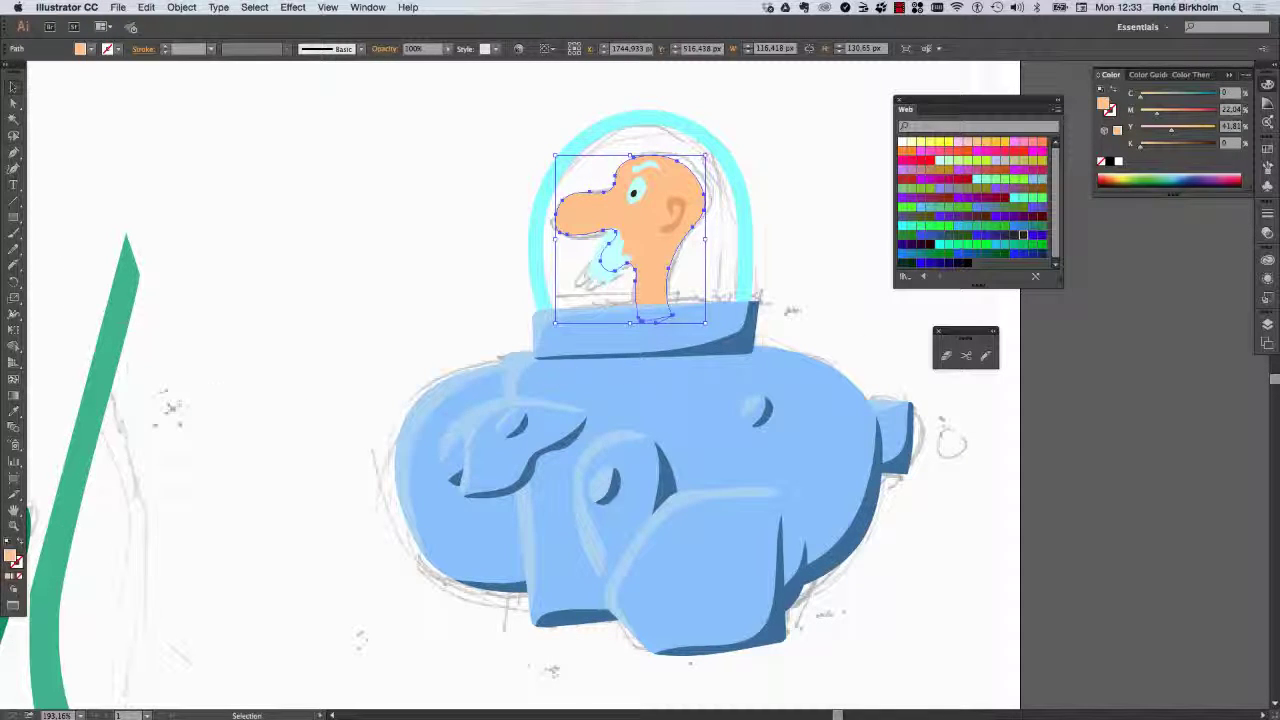
# - Knife the head along the back, down the neck and around the chin
pyautogui.click(986, 355)
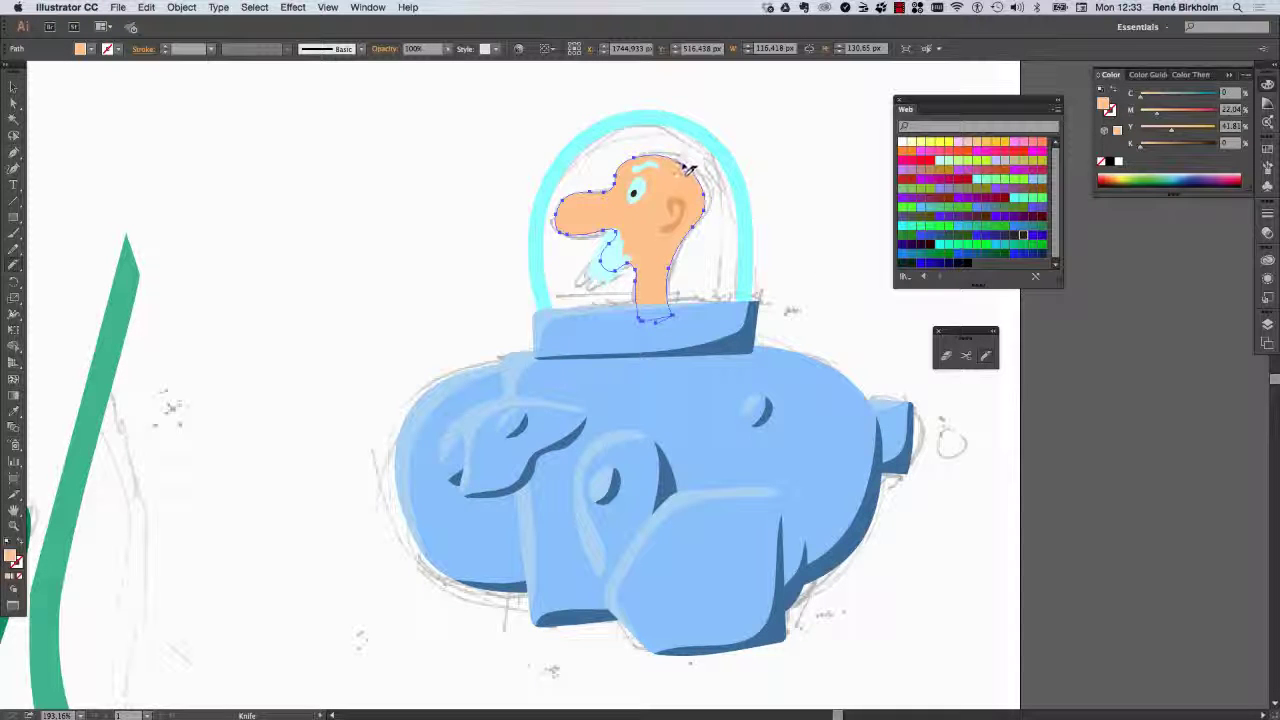
pyautogui.moveTo(688, 170); pyautogui.dragTo(675, 252)
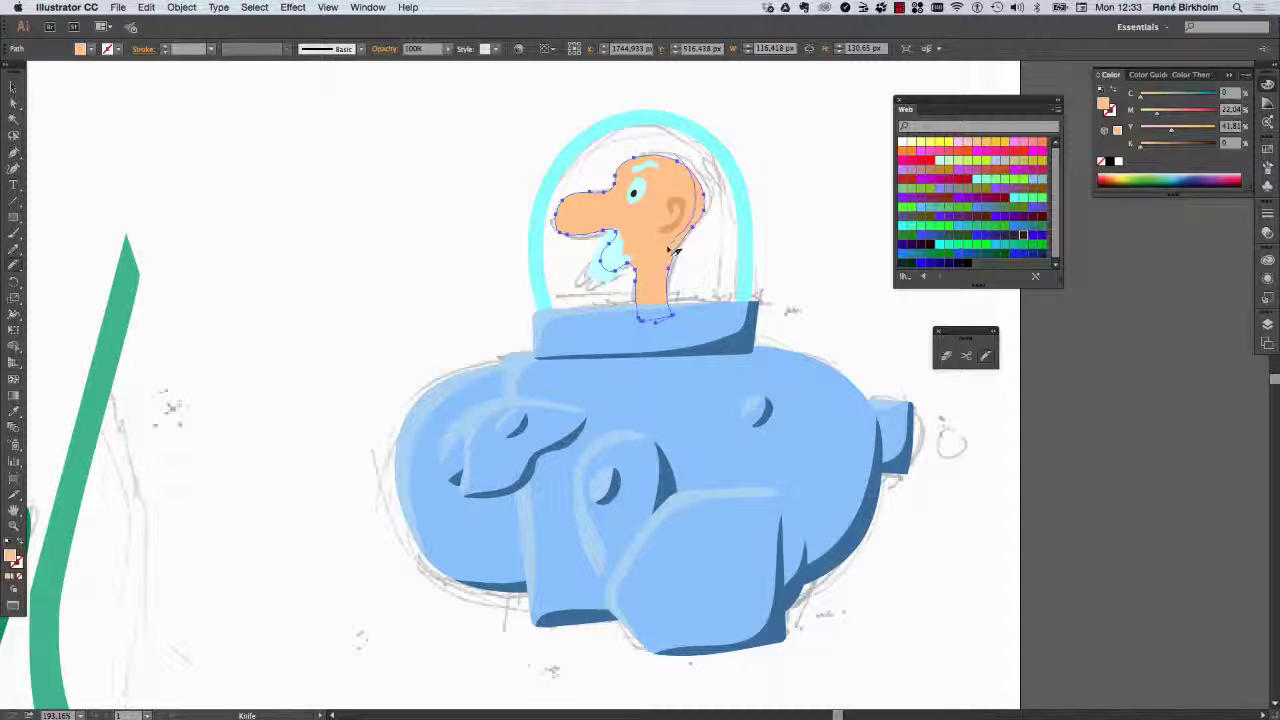
pyautogui.moveTo(675, 252); pyautogui.dragTo(665, 345)
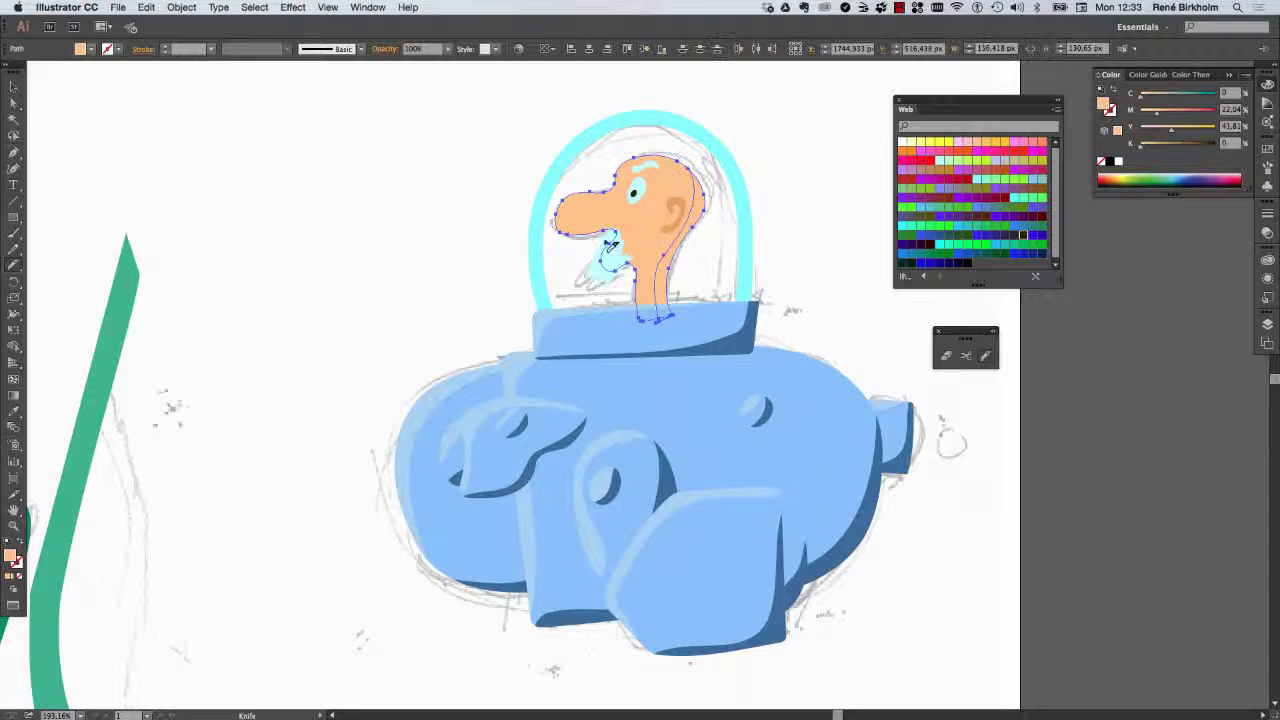
pyautogui.moveTo(610, 245)
pyautogui.mouseDown()
pyautogui.moveTo(620, 218)
pyautogui.moveTo(552, 230)
pyautogui.mouseUp()
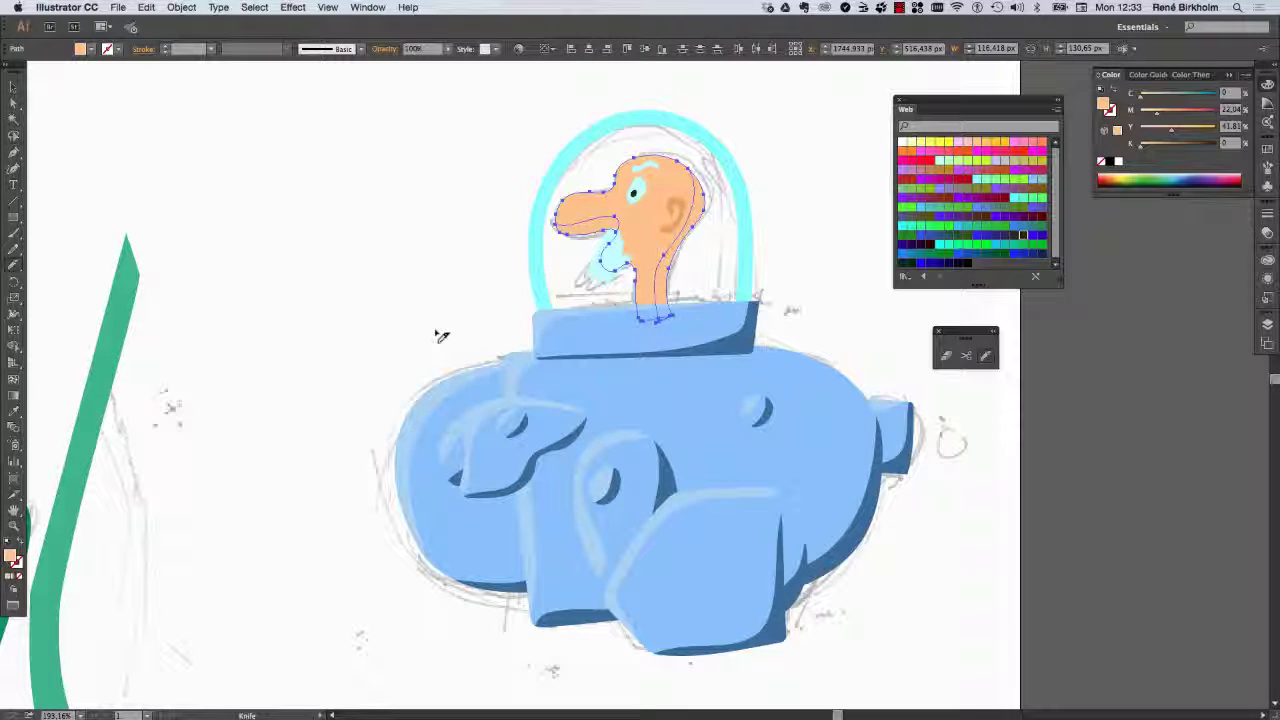
# - Fill the face and back-of-head pieces with orange EFB37D and view the whole scene
pyautogui.click(14, 86)
pyautogui.click(165, 160)
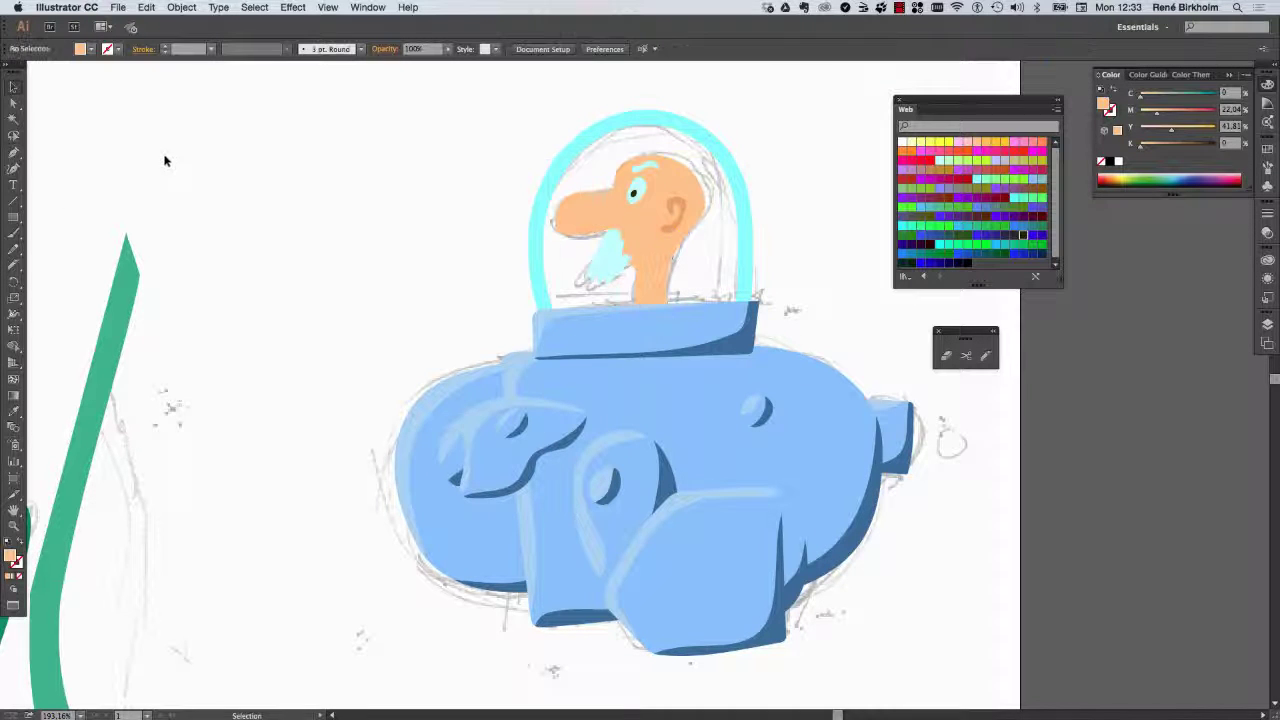
pyautogui.click(700, 222)
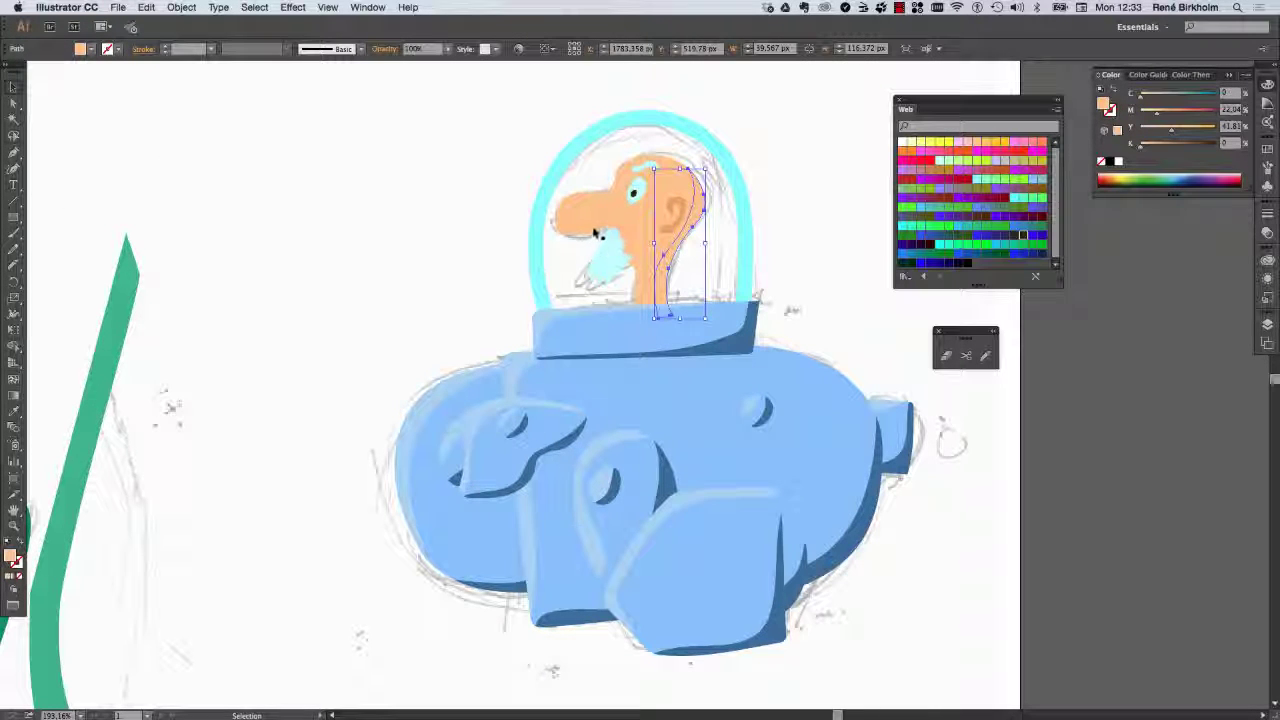
pyautogui.keyDown('shift'); pyautogui.click(594, 232); pyautogui.keyUp('shift')
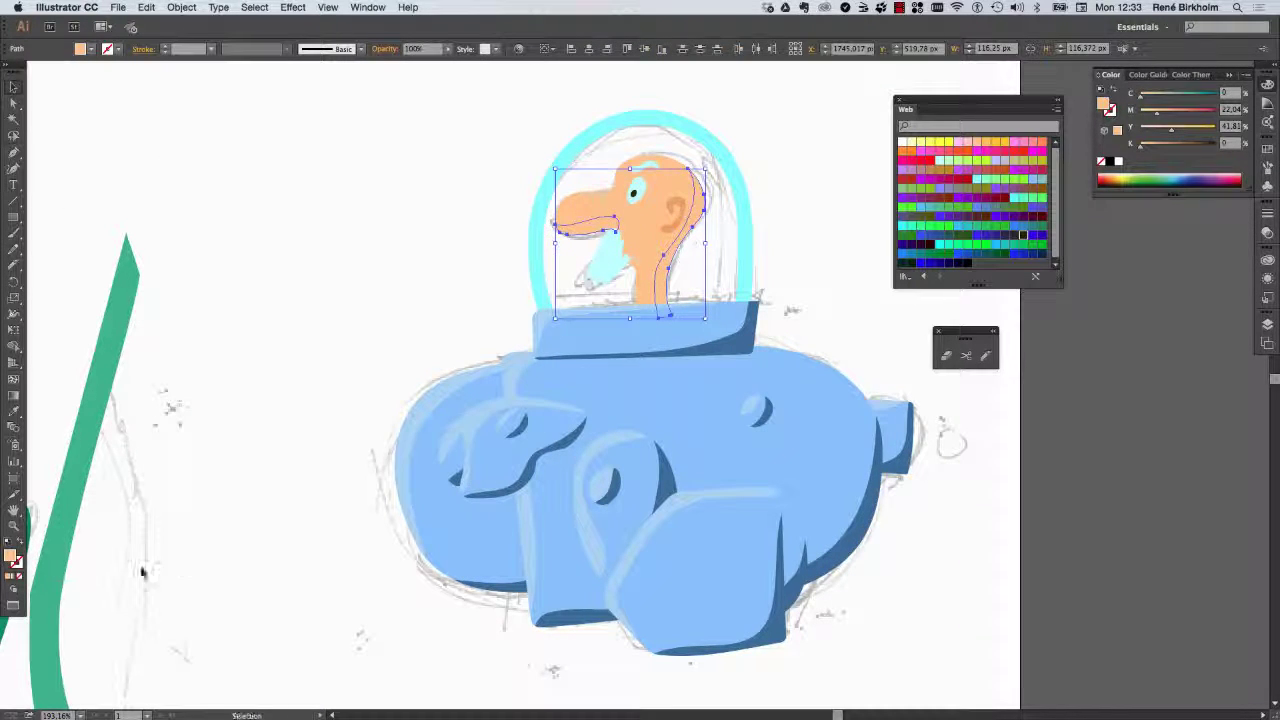
pyautogui.doubleClick(12, 558)
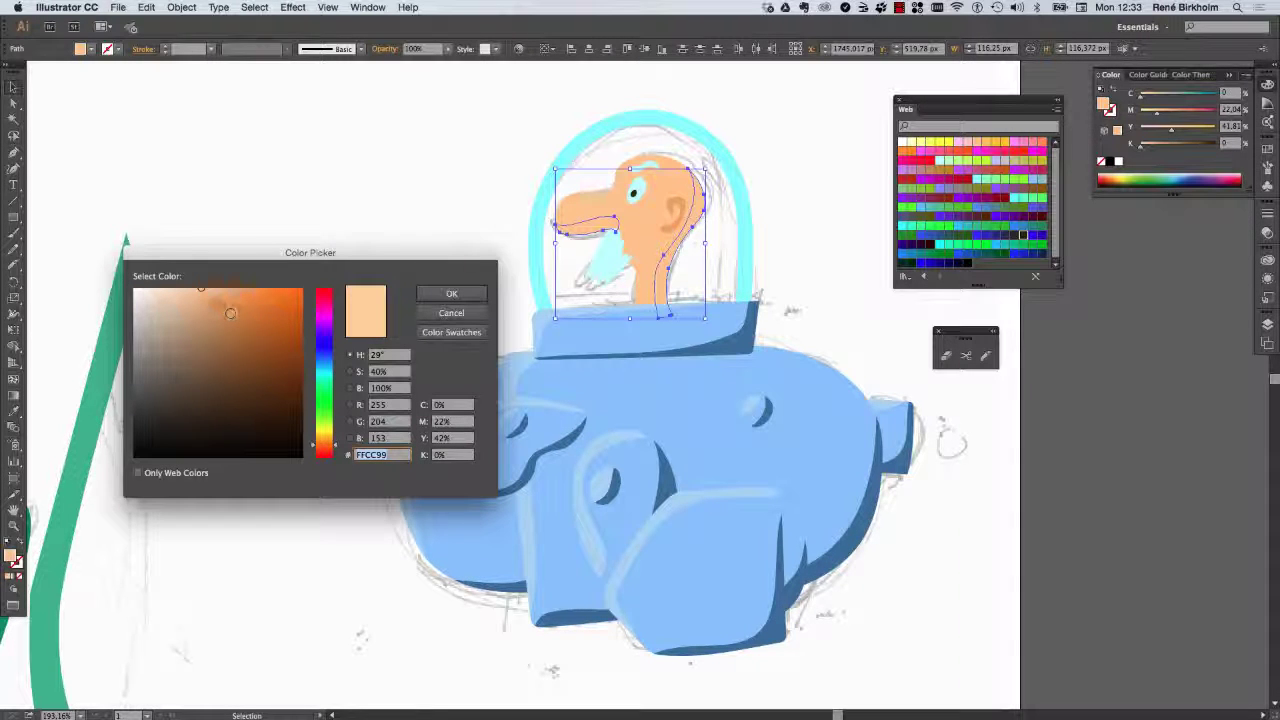
pyautogui.moveTo(230, 310); pyautogui.dragTo(214, 298)
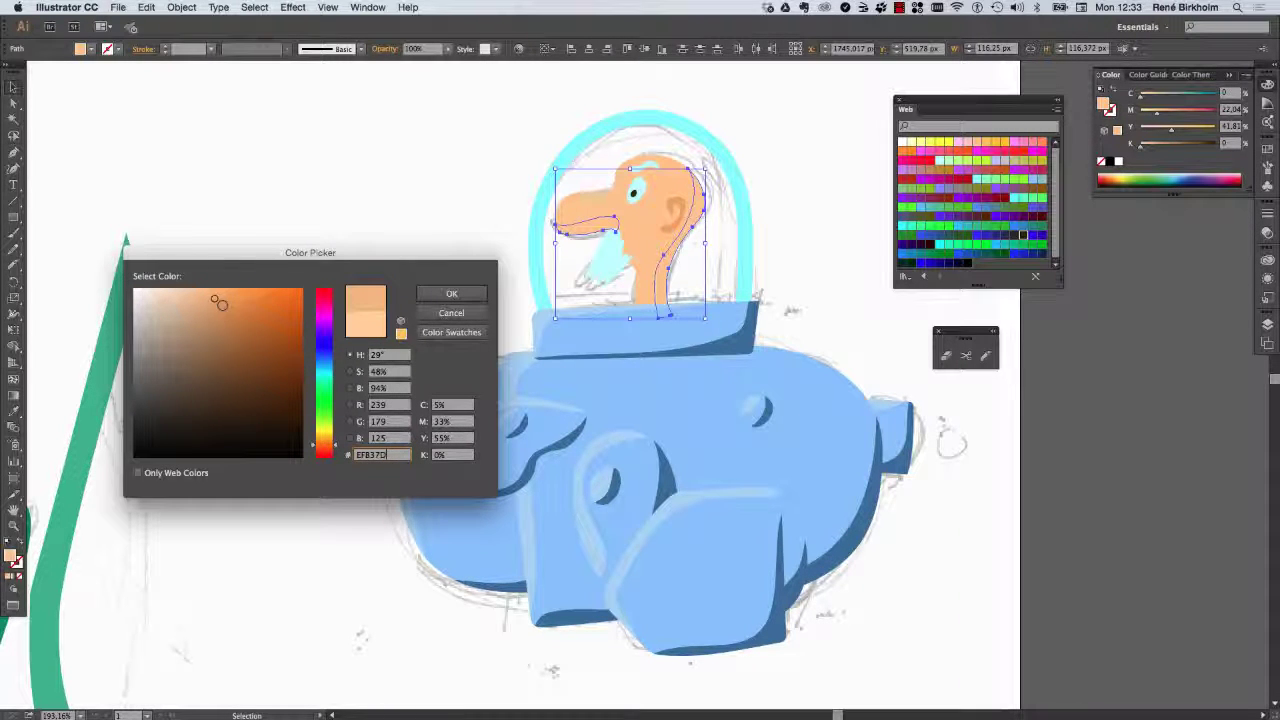
pyautogui.click(451, 293)
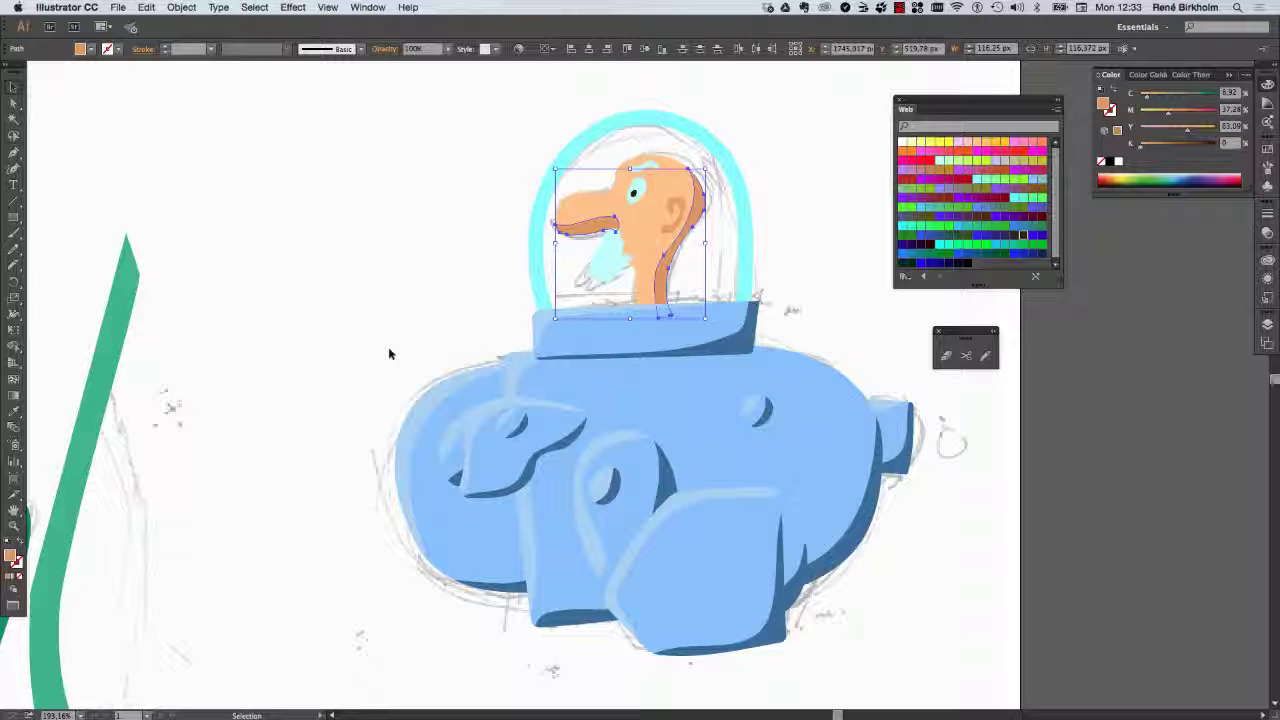
pyautogui.click(270, 415)
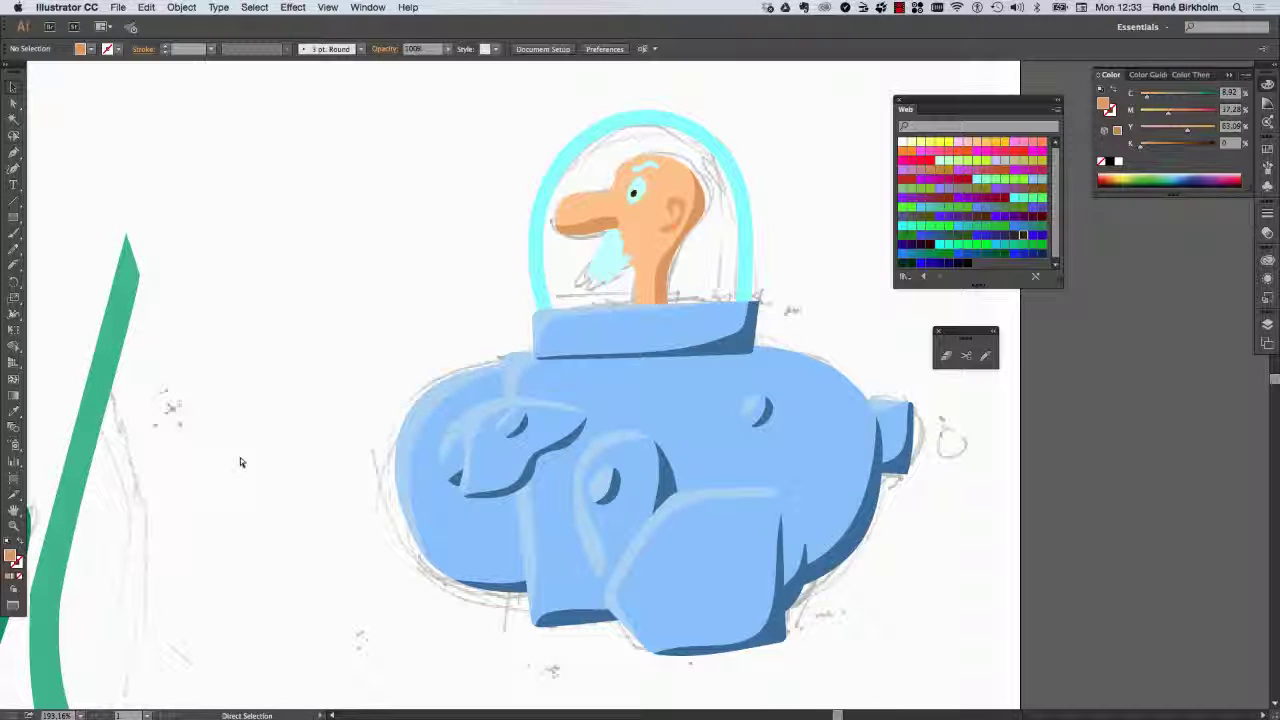
pyautogui.hotkey('ctrl', '0')
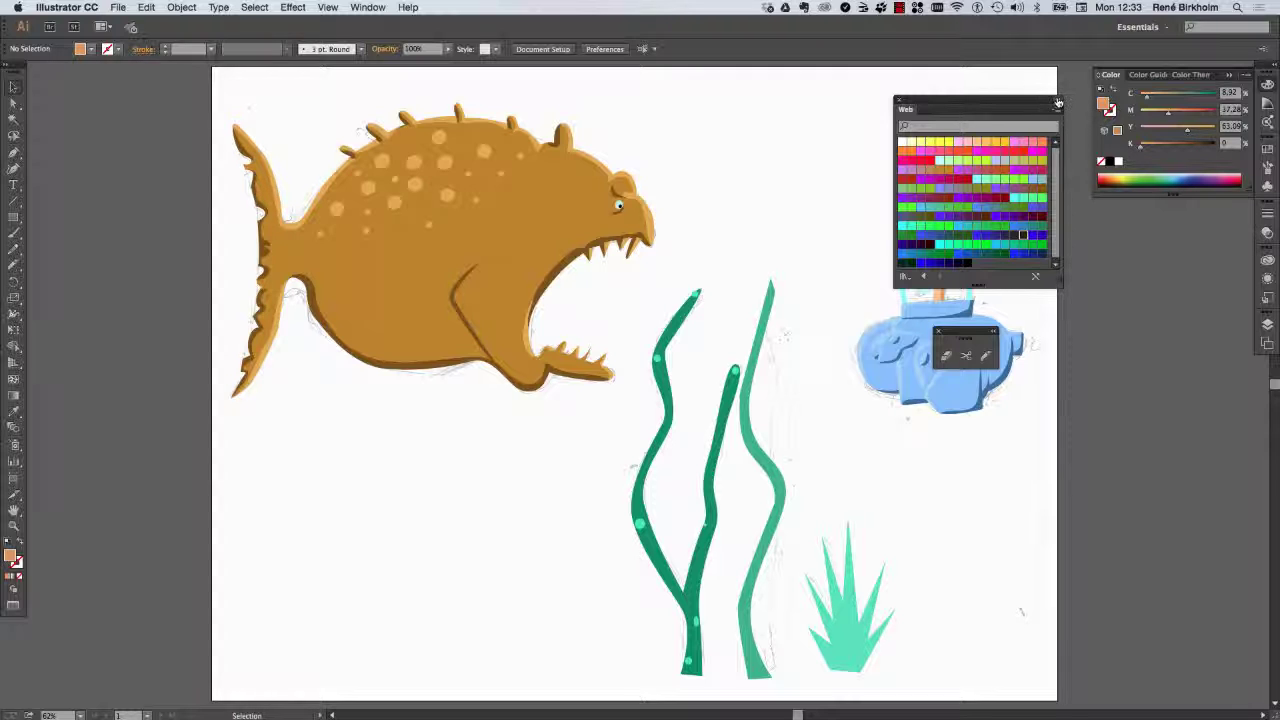
# - Collapse the Web swatches library to an icon and close the floating cutting-tools panel over the submarine
pyautogui.click(1056, 103)
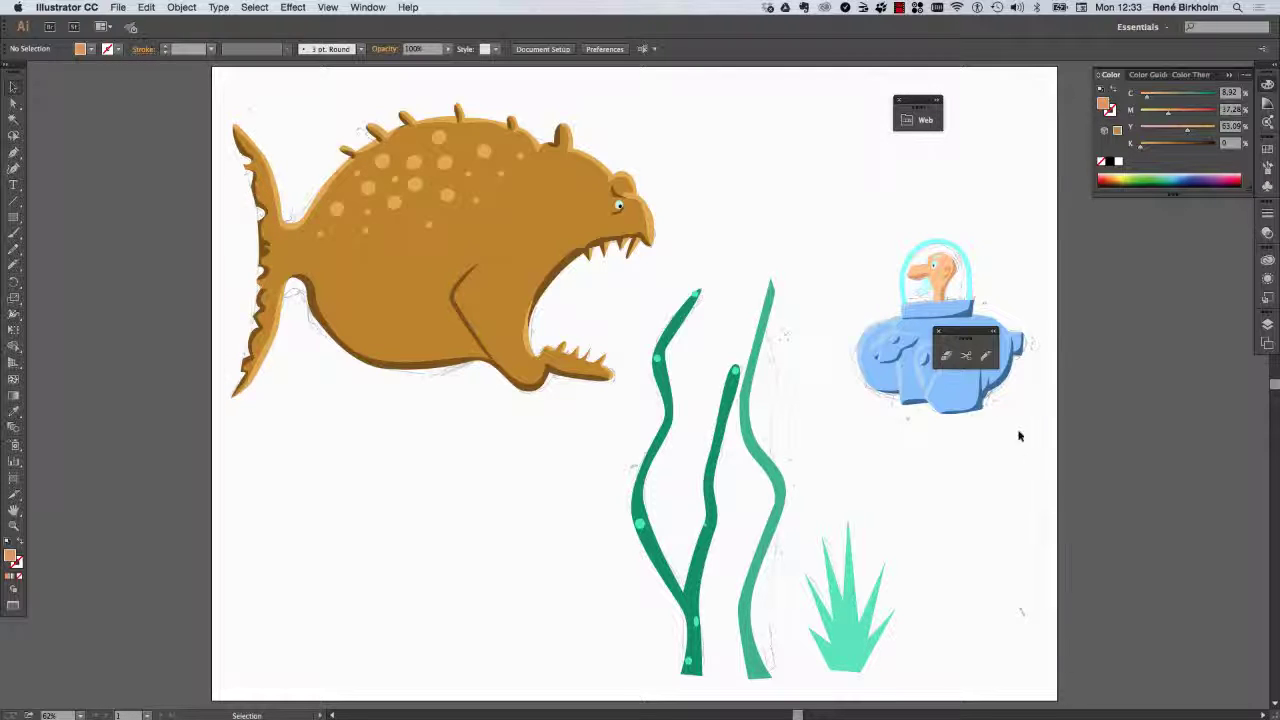
pyautogui.click(938, 331)
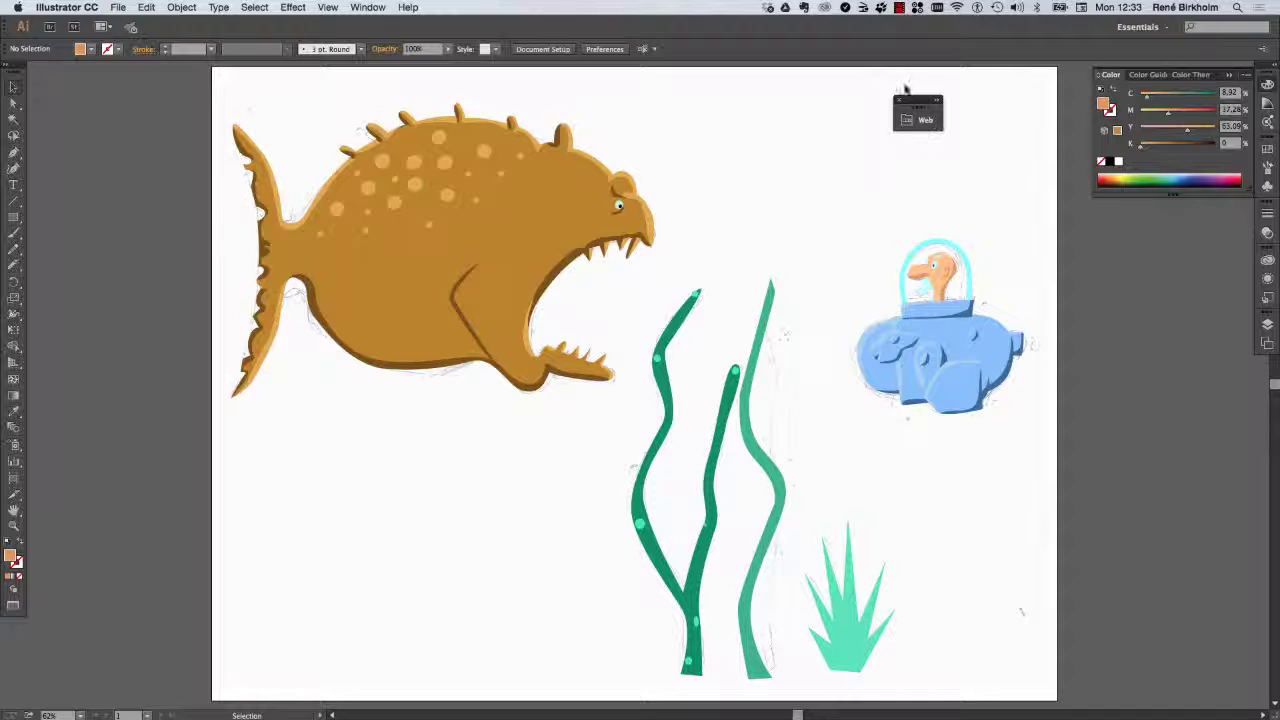